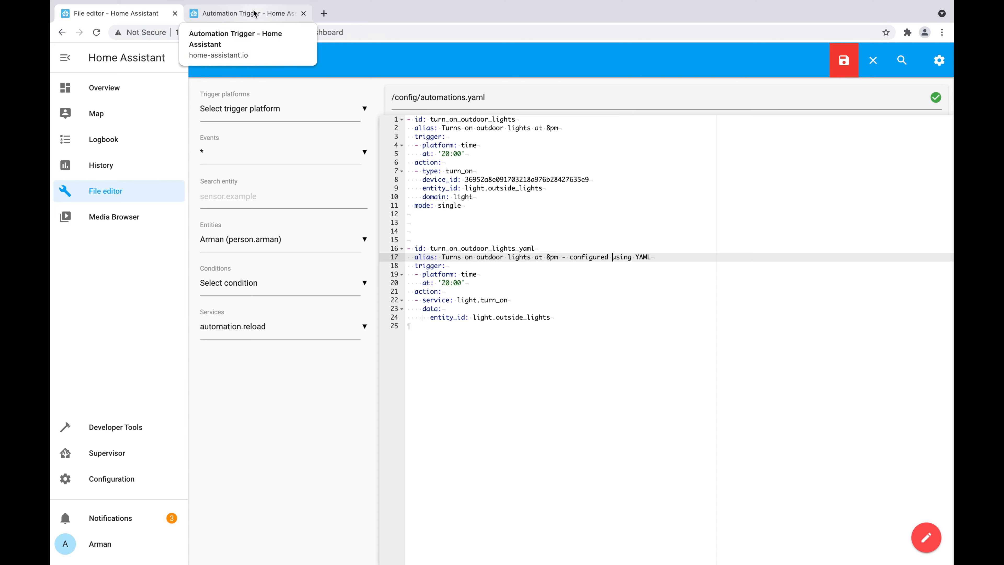
Replace the trigger entry of turn_on_outdoor_lights_yaml with the time string example copied from the Automation Trigger documentation.
{"action": "left_click", "coordinate": [245, 13]}
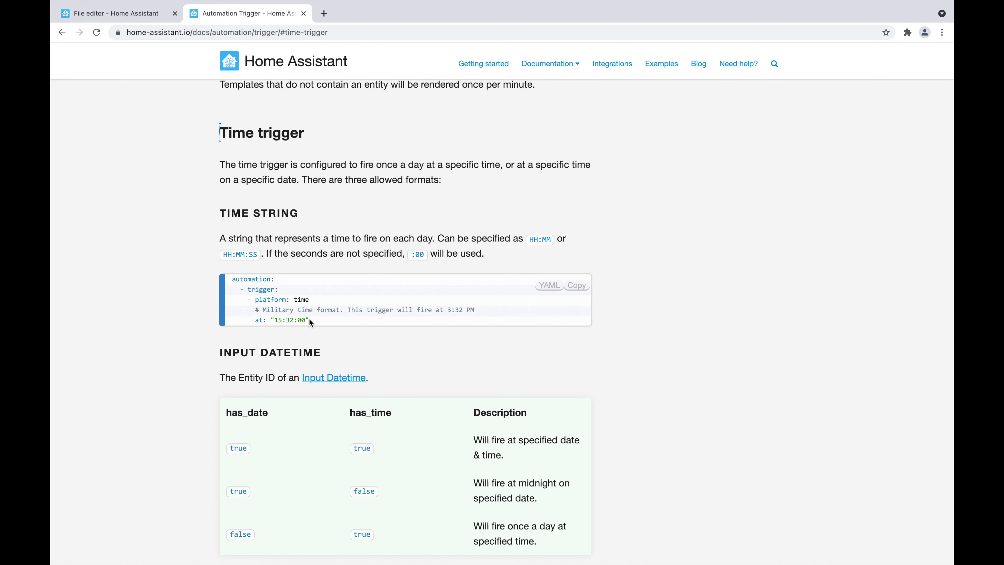
{"action": "left_click_drag", "start_coordinate": [310, 320], "coordinate": [228, 302]}
{"action": "key", "text": "ctrl+c"}
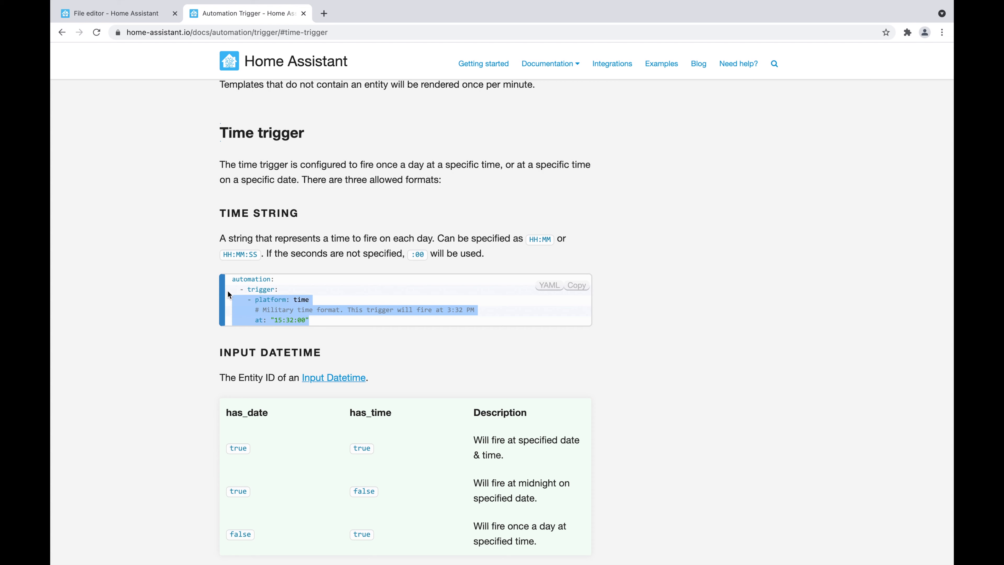
{"action": "left_click", "coordinate": [152, 14]}
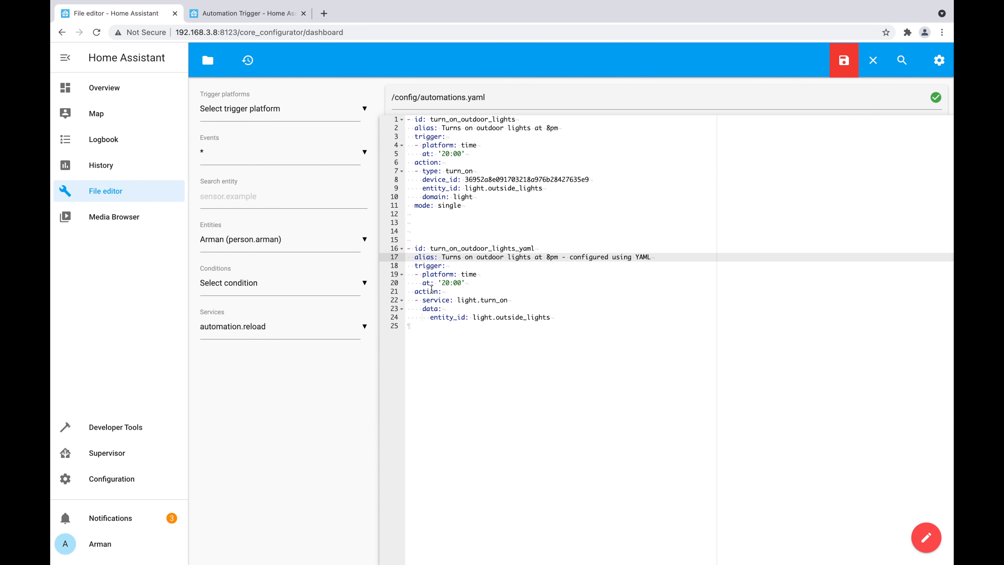
{"action": "left_click_drag", "start_coordinate": [467, 284], "coordinate": [386, 270]}
{"action": "left_click", "coordinate": [467, 293]}
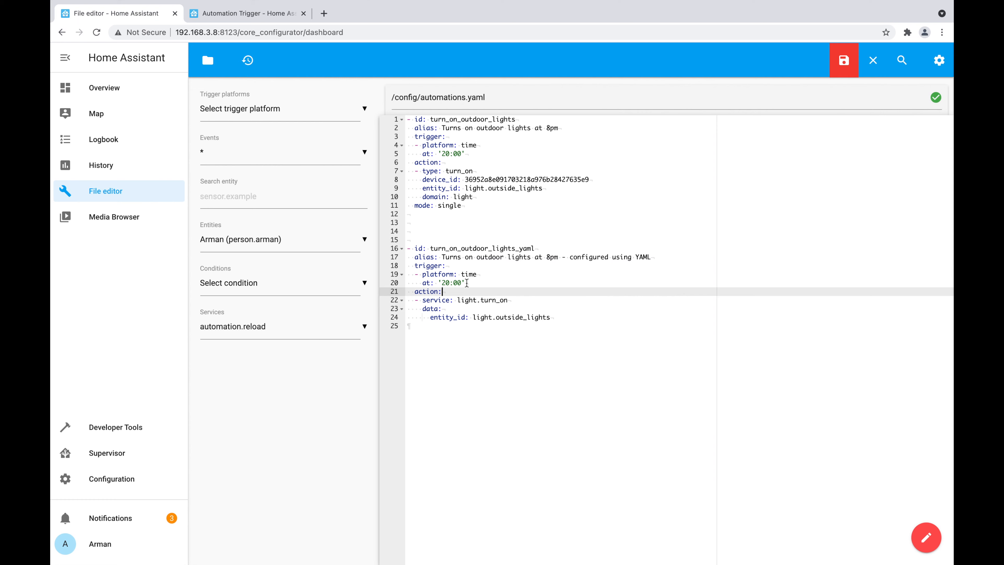
{"action": "left_click_drag", "start_coordinate": [467, 284], "coordinate": [386, 275]}
{"action": "key", "text": "ctrl+v"}
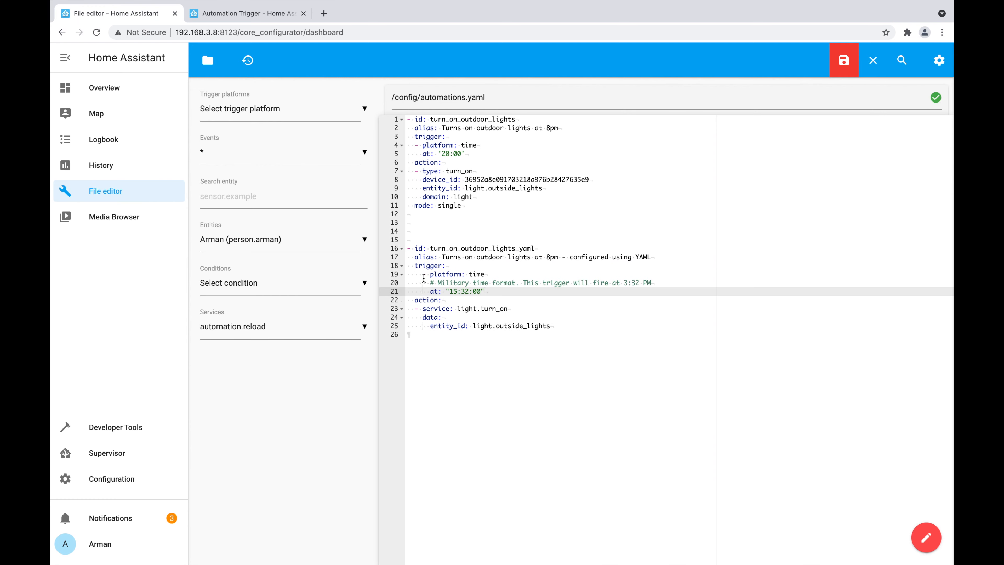
Fix the indentation of the pasted trigger's platform and at lines to match the first automation.
{"action": "left_click", "coordinate": [424, 277]}
{"action": "key", "text": "BackSpace"}
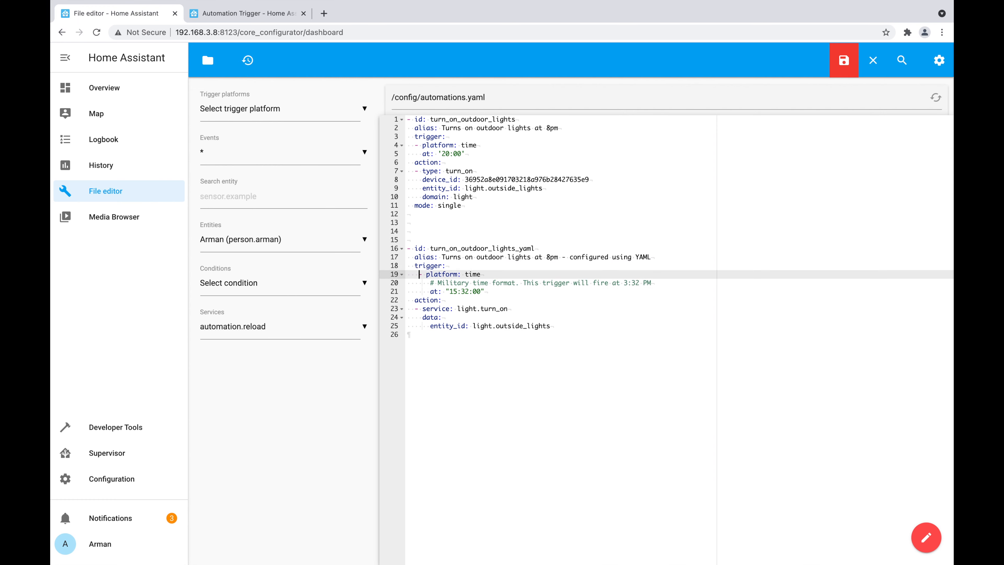
{"action": "key", "text": "Down"}
{"action": "key", "text": "Up"}
{"action": "key", "text": "BackSpace"}
{"action": "key", "text": "Down"}
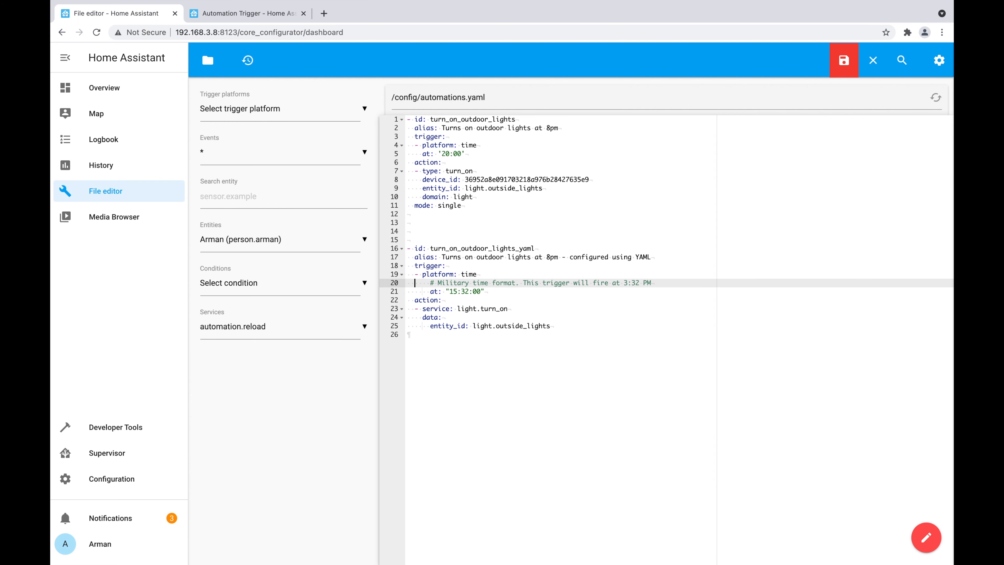
{"action": "key", "text": "Right"}
{"action": "key", "text": "Right"}
{"action": "key", "text": "Down"}
{"action": "key", "text": "BackSpace"}
{"action": "key", "text": "BackSpace"}
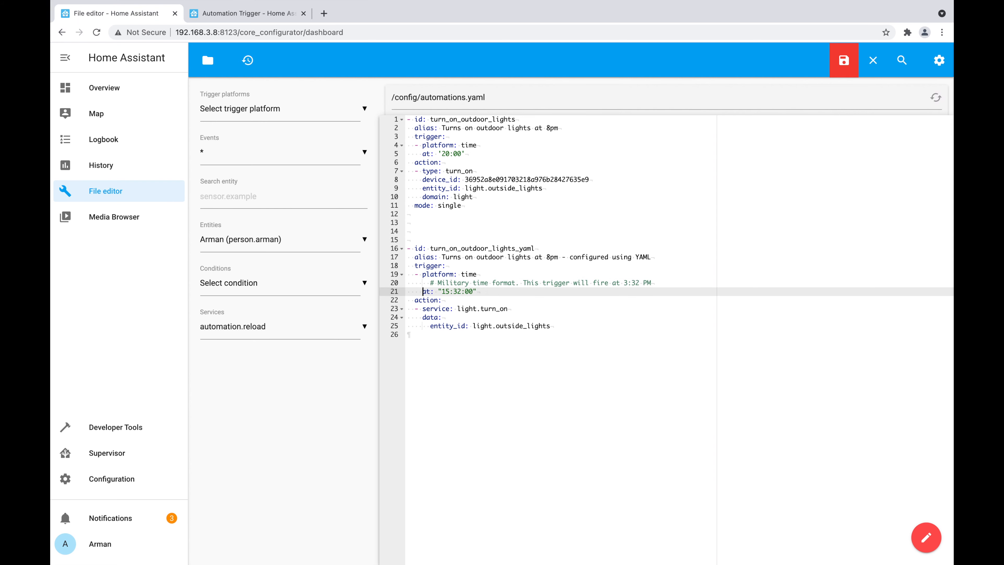
Set the pasted time trigger's at value to "20:00:00".
{"action": "left_click", "coordinate": [449, 291]}
{"action": "key", "text": "BackSpace"}
{"action": "key", "text": "BackSpace"}
{"action": "type", "text": "20"}
{"action": "key", "text": "Right"}
{"action": "key", "text": "Right"}
{"action": "key", "text": "Right"}
{"action": "key", "text": "BackSpace"}
{"action": "key", "text": "BackSpace"}
{"action": "key", "text": "BackSpace"}
{"action": "type", "text": "00:"}
Delete the military time format comment line from the trigger and save automations.yaml.
{"action": "left_click", "coordinate": [661, 282]}
{"action": "left_click_drag", "start_coordinate": [661, 283], "coordinate": [391, 283]}
{"action": "key", "text": "BackSpace"}
{"action": "key", "text": "BackSpace"}
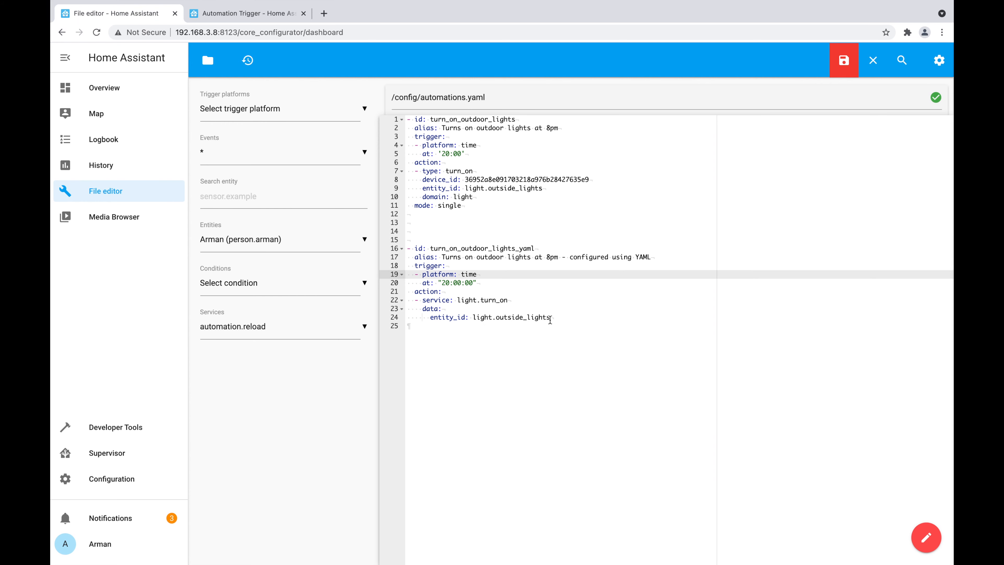
{"action": "left_click", "coordinate": [844, 62]}
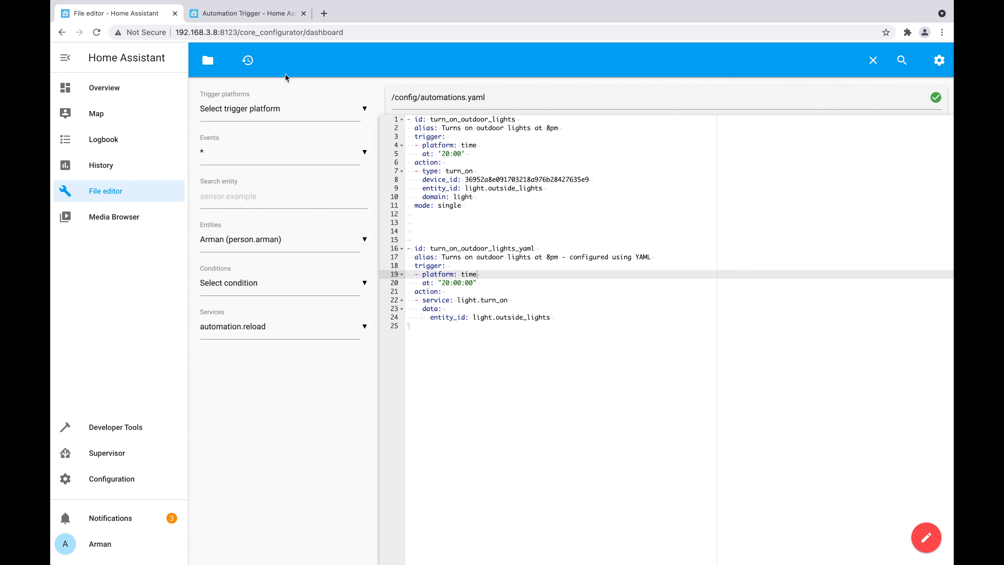
Look over the time trigger documentation down to the Input Datetime section, and return to the file editor.
{"action": "left_click", "coordinate": [246, 14]}
{"action": "scroll", "coordinate": [323, 242], "scroll_direction": "down", "scroll_amount": 4}
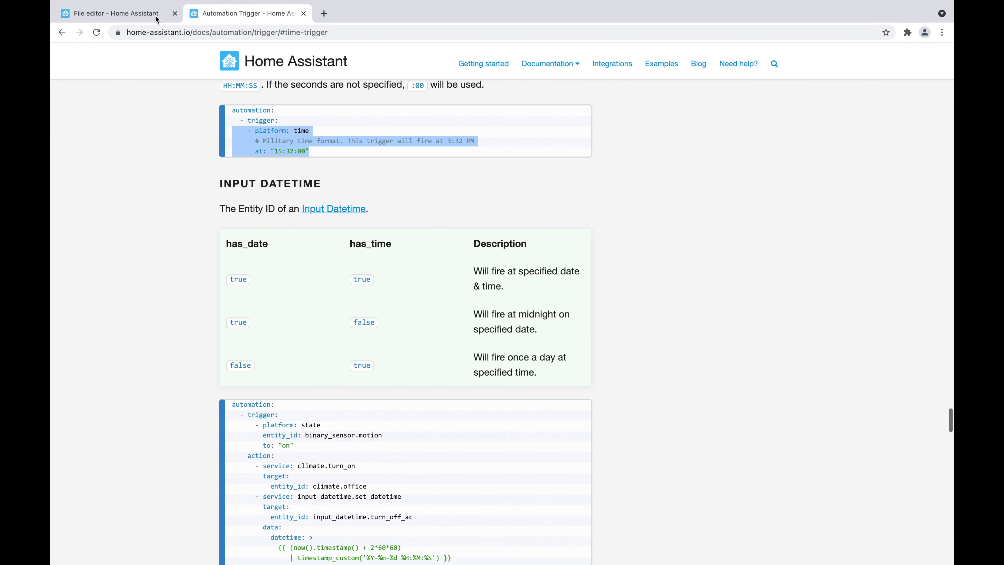
{"action": "left_click", "coordinate": [146, 15]}
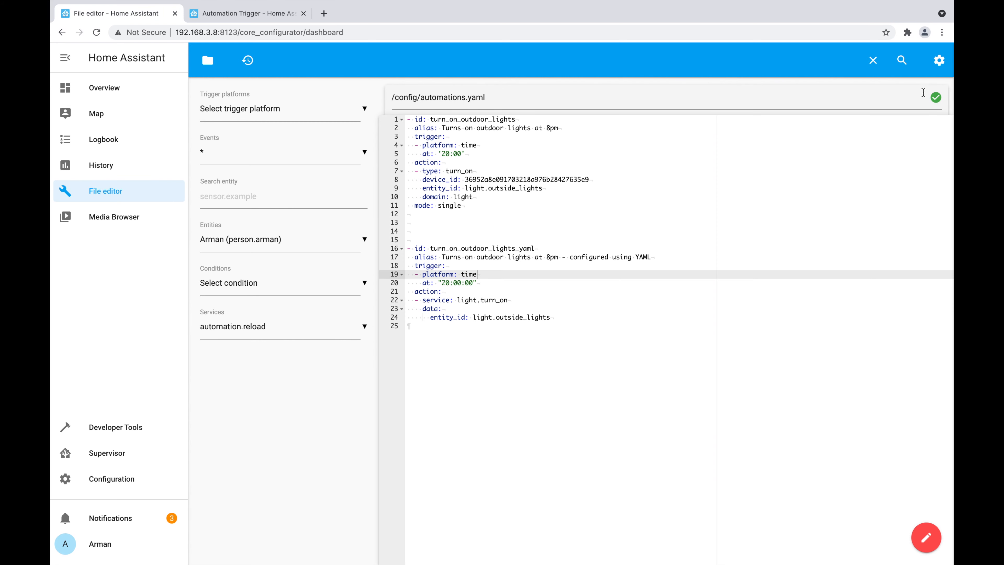
Reload the automations' YAML configuration from Server Controls and open the Automations configuration page.
{"action": "left_click", "coordinate": [125, 478]}
{"action": "scroll", "coordinate": [473, 439], "scroll_direction": "down", "scroll_amount": 10}
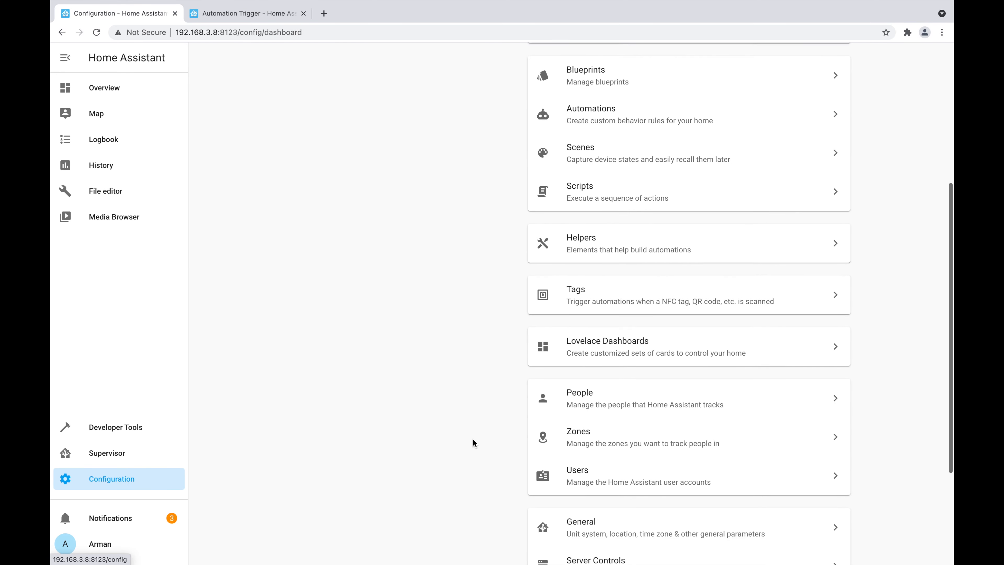
{"action": "left_click", "coordinate": [637, 396]}
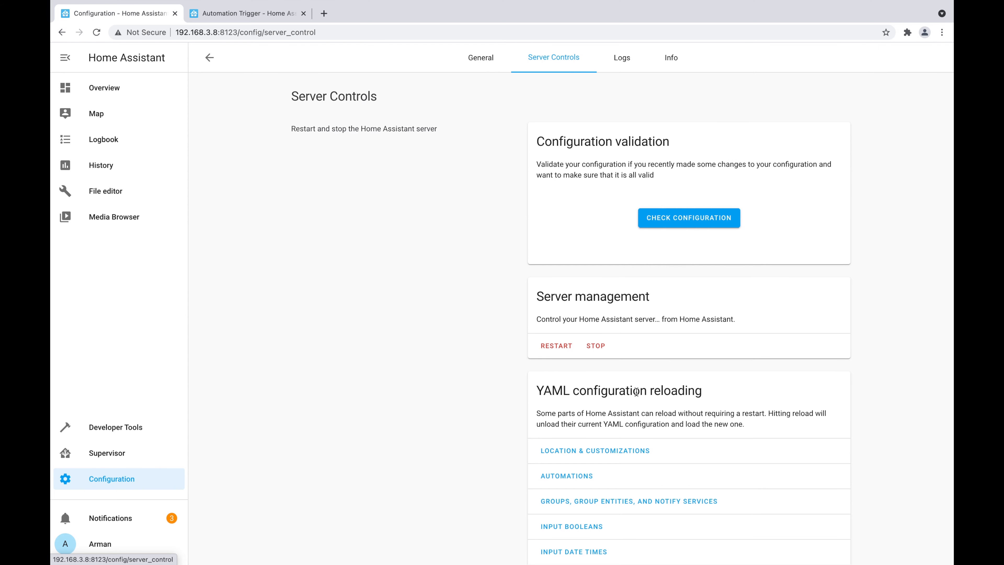
{"action": "scroll", "coordinate": [637, 392], "scroll_direction": "down", "scroll_amount": 2}
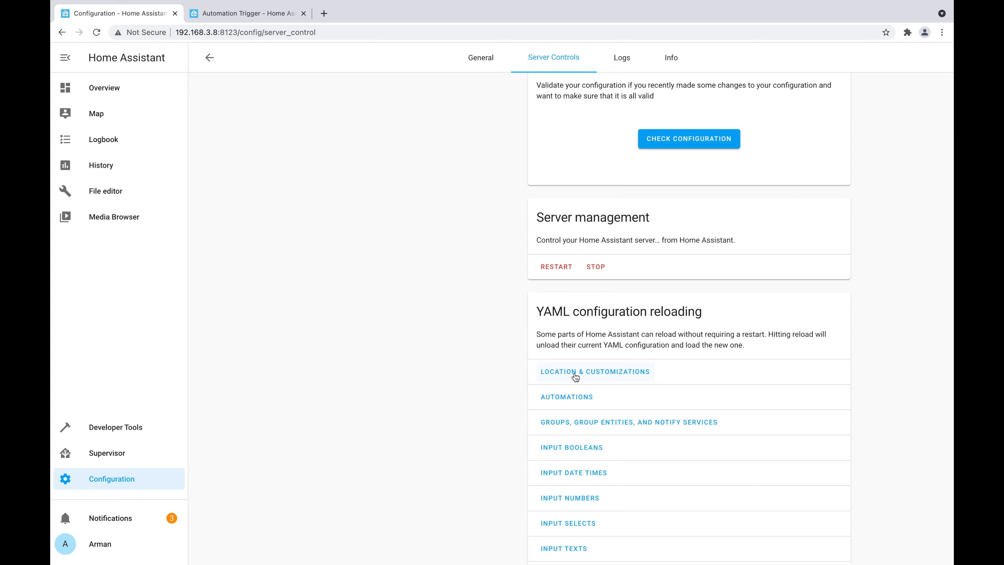
{"action": "left_click", "coordinate": [575, 403]}
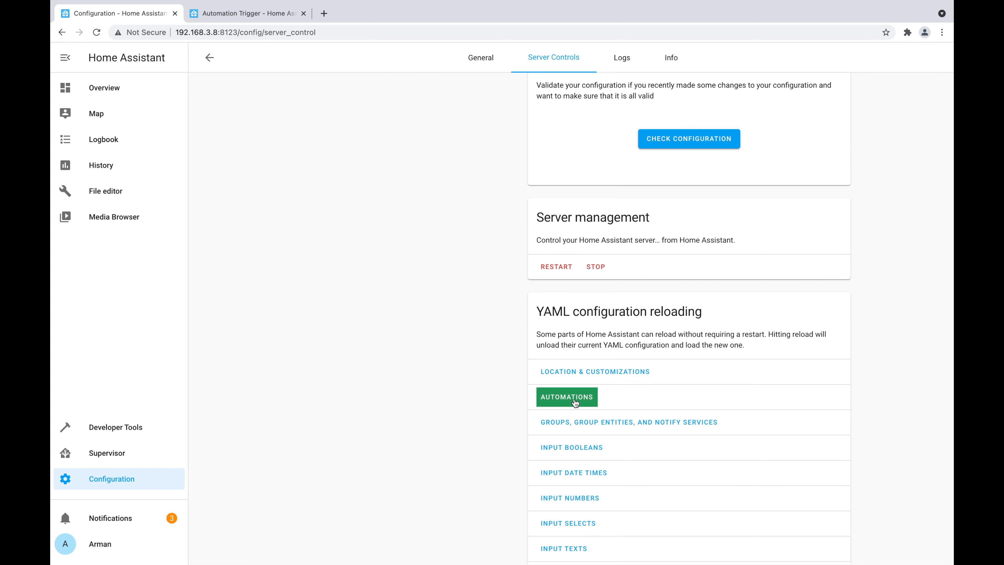
{"action": "left_click", "coordinate": [210, 59]}
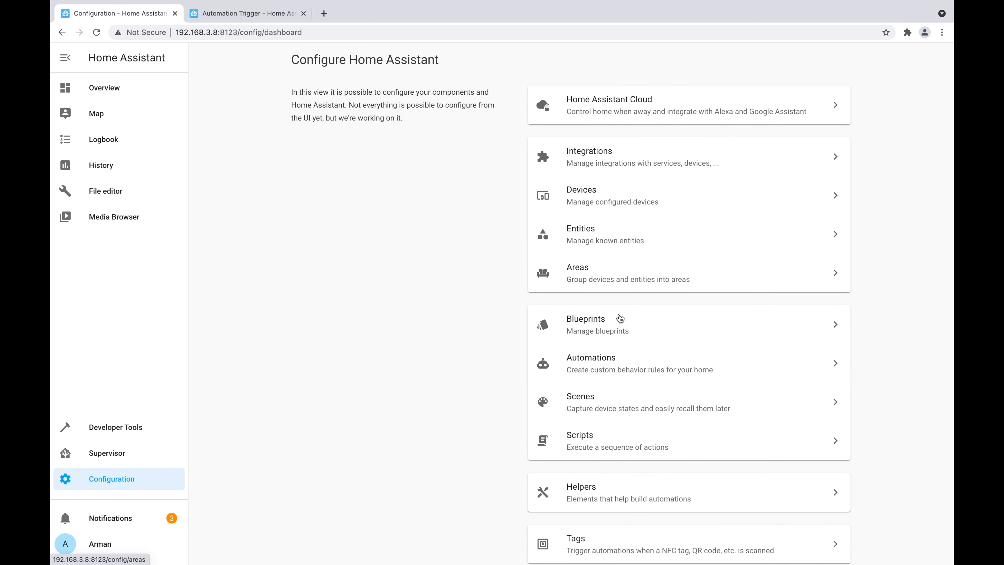
{"action": "left_click", "coordinate": [617, 363]}
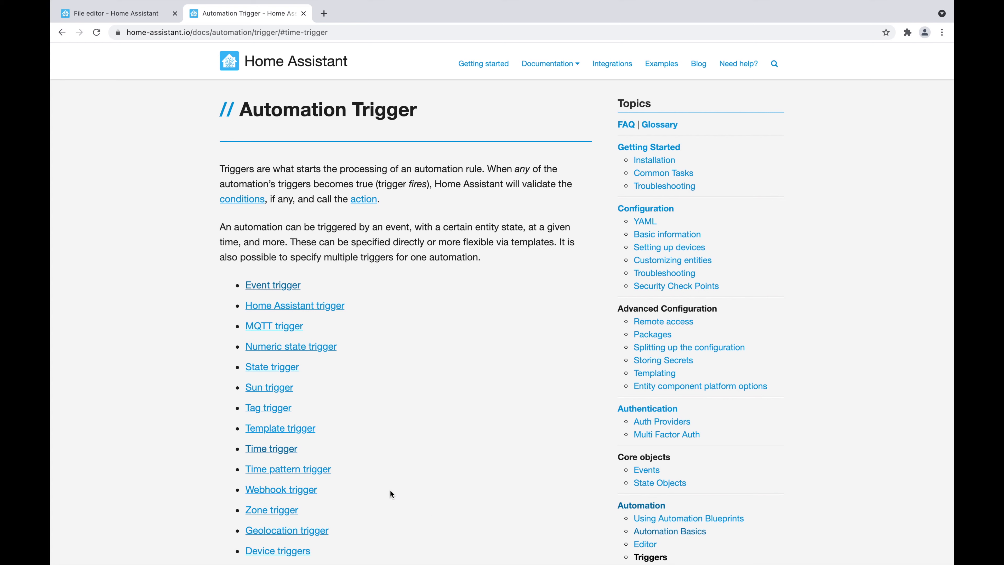
Copy the first State trigger example, from its trigger line through to: "home", from the Automation Trigger documentation.
{"action": "left_click", "coordinate": [279, 368]}
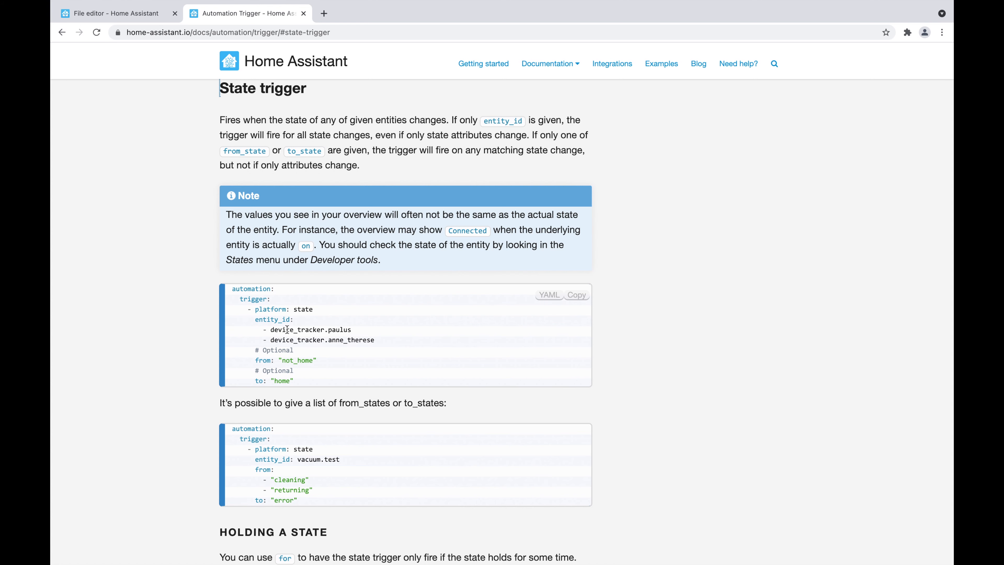
{"action": "scroll", "coordinate": [265, 361], "scroll_direction": "down", "scroll_amount": 1}
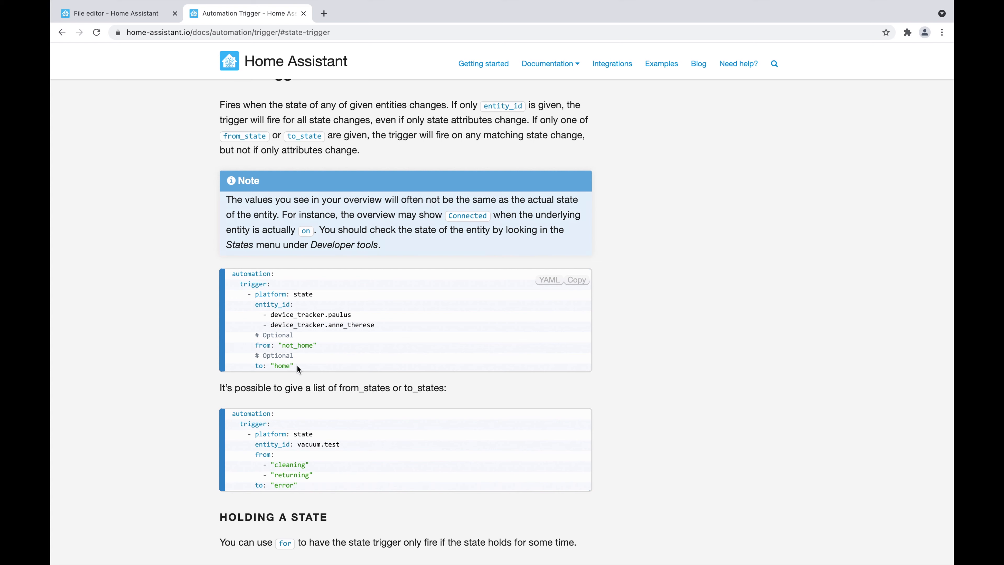
{"action": "left_click_drag", "start_coordinate": [297, 365], "coordinate": [221, 279]}
{"action": "key", "text": "ctrl+c"}
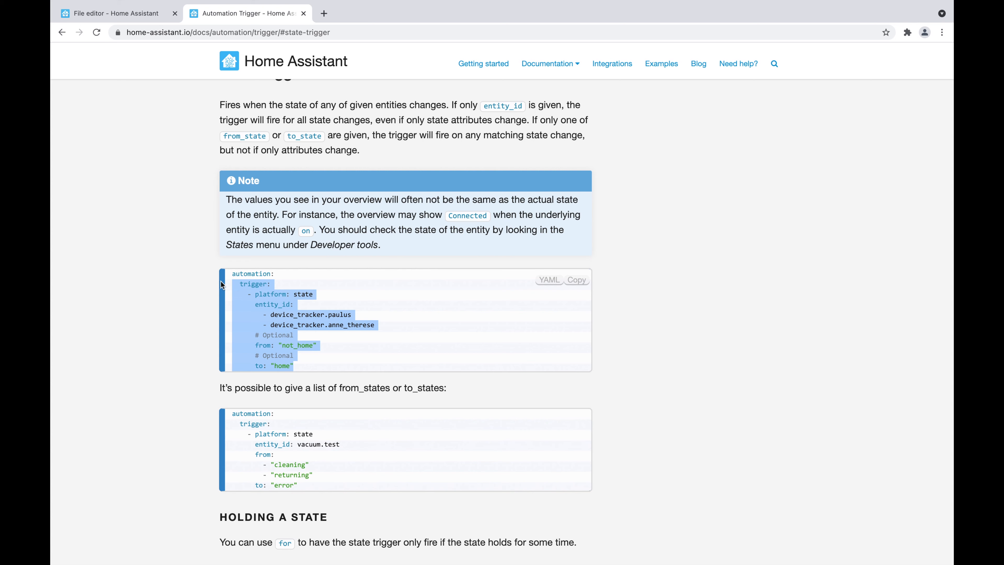
Start a new automation at the end of automations.yaml with the id turn_light_off_tv.
{"action": "left_click", "coordinate": [135, 14]}
{"action": "left_click", "coordinate": [411, 326]}
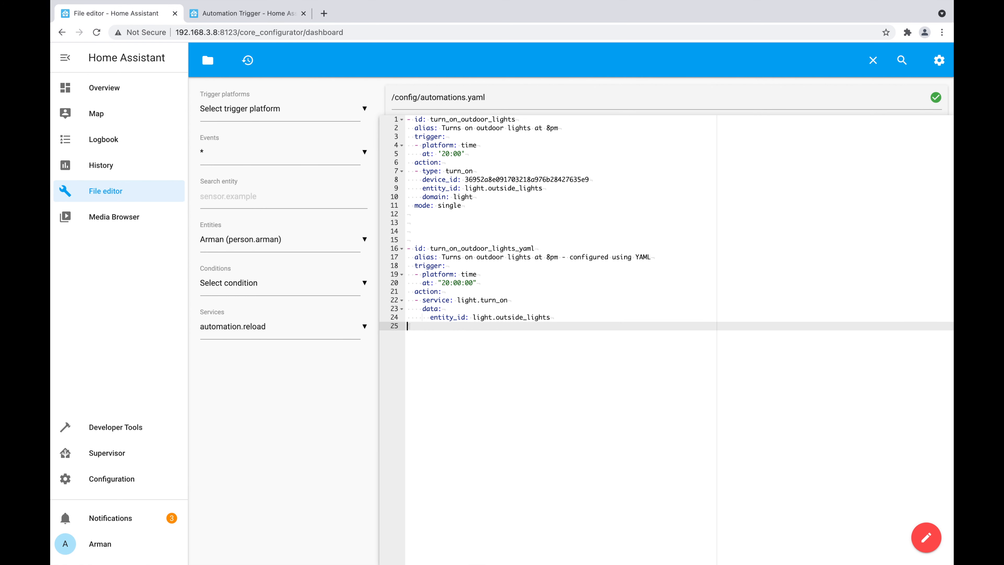
{"action": "key", "text": "Return"}
{"action": "key", "text": "Return"}
{"action": "type", "text": "-i"}
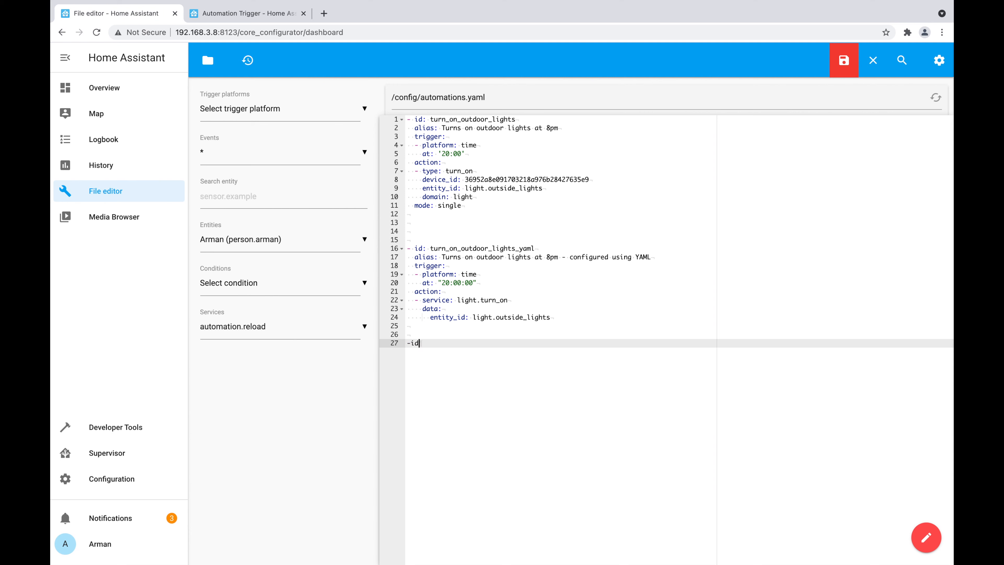
{"action": "key", "text": "BackSpace"}
{"action": "type", "text": "id: turn"}
{"action": "key", "text": "BackSpace"}
{"action": "type", "text": "_light)"}
{"action": "key", "text": "BackSpace"}
{"action": "type", "text": "_off_tv"}
{"action": "key", "text": "Return"}
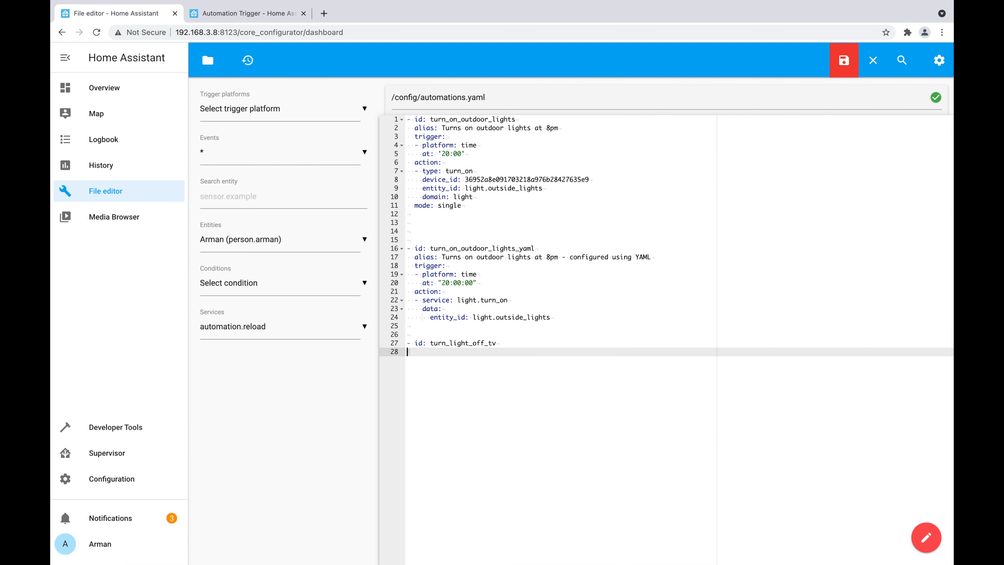
Give the new automation the alias "Turn Light off with TV On".
{"action": "type", "text": "n"}
{"action": "key", "text": "BackSpace"}
{"action": "type", "text": "alias: Tun"}
{"action": "key", "text": "BackSpace"}
{"action": "type", "text": "rn Light off with TV On"}
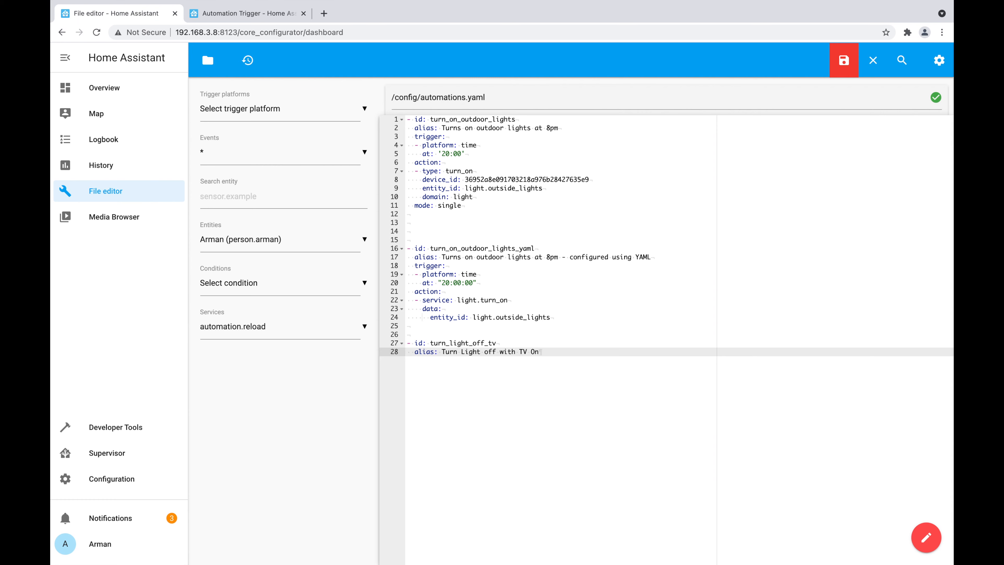
{"action": "key", "text": "Return"}
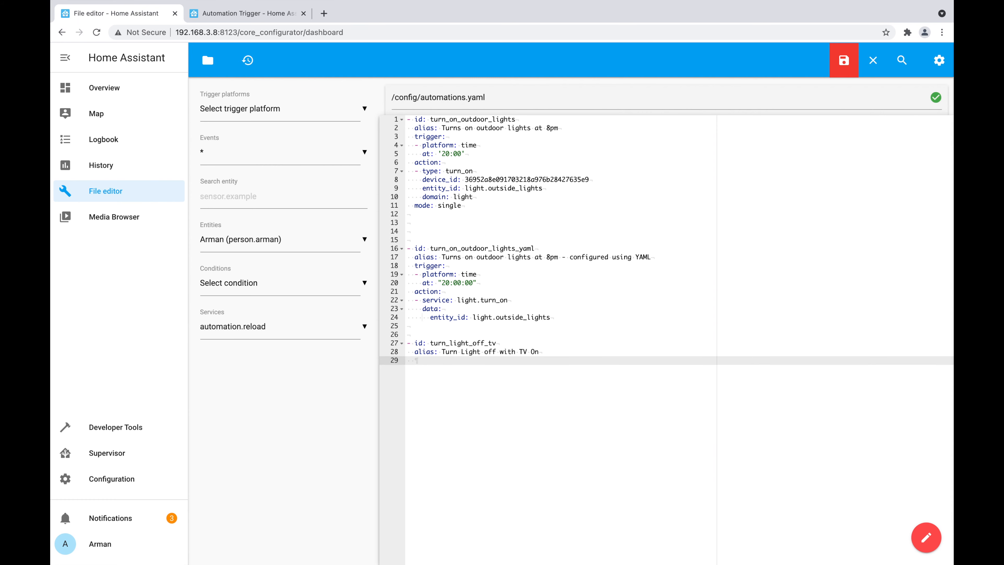
Paste the copied state trigger below the alias and correct the indentation of its trigger, platform and entity_id lines.
{"action": "key", "text": "ctrl+v"}
{"action": "left_click", "coordinate": [422, 360]}
{"action": "key", "text": "BackSpace"}
{"action": "key", "text": "Down"}
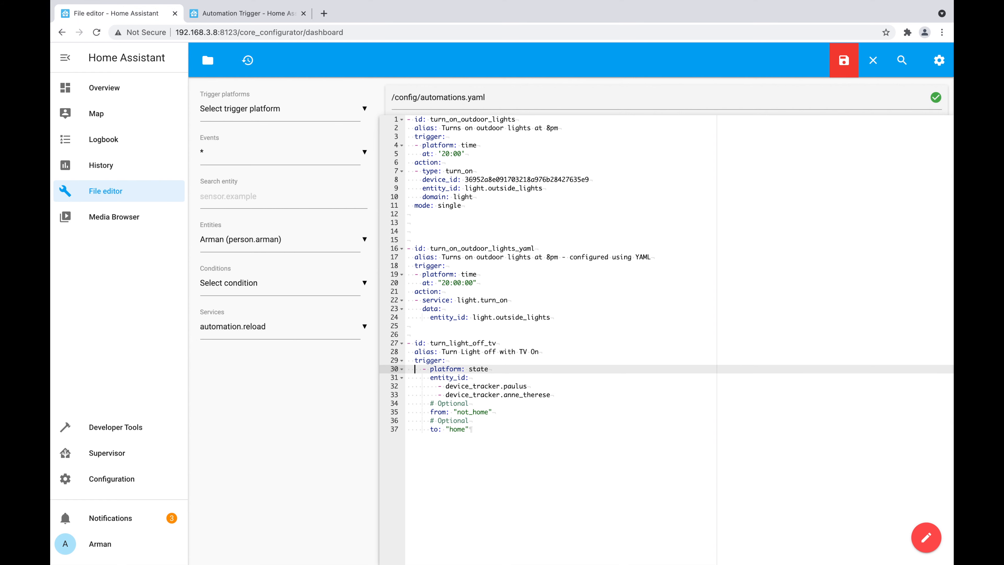
{"action": "key", "text": "BackSpace"}
{"action": "key", "text": "Down"}
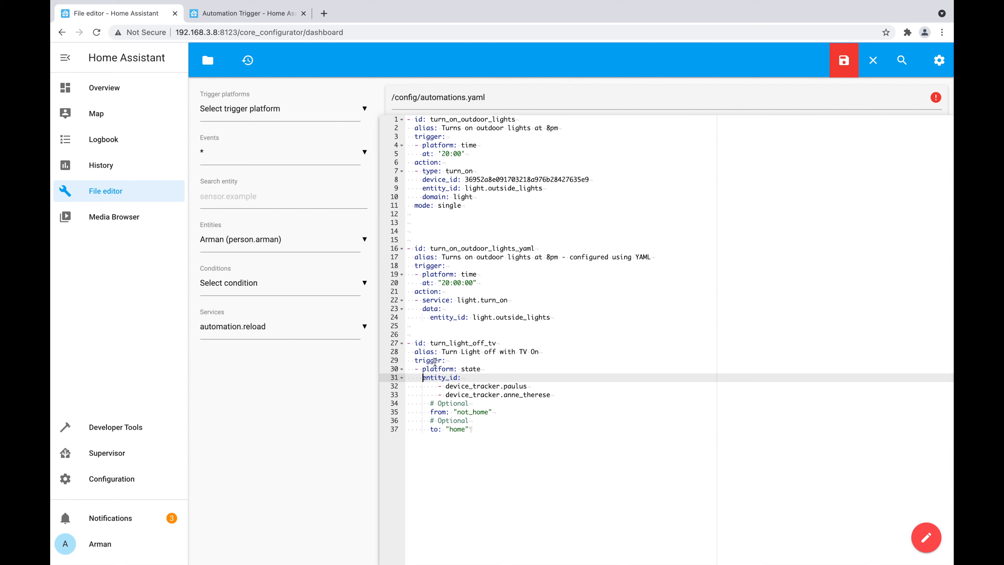
Delete the second device tracker entry and bring the remaining one up onto the entity_id line.
{"action": "left_click_drag", "start_coordinate": [554, 395], "coordinate": [378, 394]}
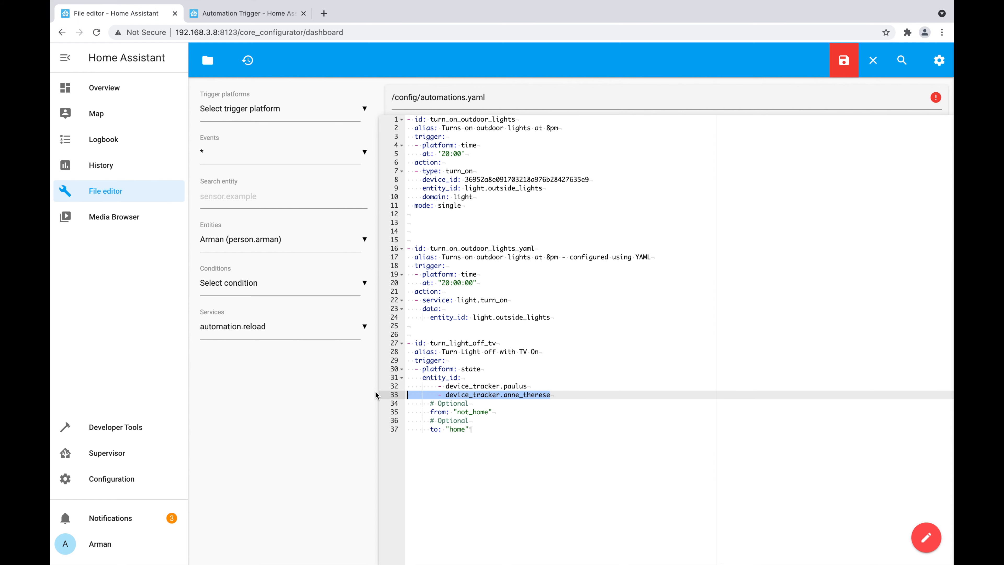
{"action": "key", "text": "BackSpace"}
{"action": "left_click", "coordinate": [438, 385]}
{"action": "key", "text": "BackSpace"}
{"action": "key", "text": "BackSpace"}
{"action": "key", "text": "BackSpace"}
{"action": "key", "text": "BackSpace"}
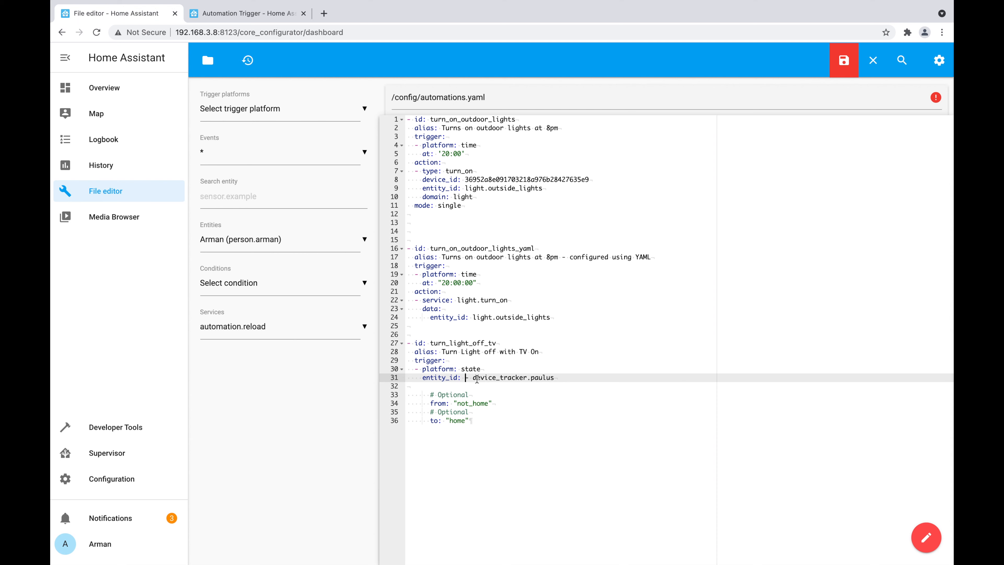
Change the trigger's entity to media_player.sharp_tv.
{"action": "left_click_drag", "start_coordinate": [473, 377], "coordinate": [527, 378]}
{"action": "type", "text": "media_player"}
{"action": "double_click", "coordinate": [532, 378]}
{"action": "type", "text": "sharp_tv"}
Delete the from line, both Optional comments and the blank lines from the state trigger.
{"action": "left_click_drag", "start_coordinate": [470, 394], "coordinate": [385, 396]}
{"action": "key", "text": "BackSpace"}
{"action": "key", "text": "BackSpace"}
{"action": "triple_click", "coordinate": [441, 395]}
{"action": "key", "text": "BackSpace"}
{"action": "double_click", "coordinate": [448, 395]}
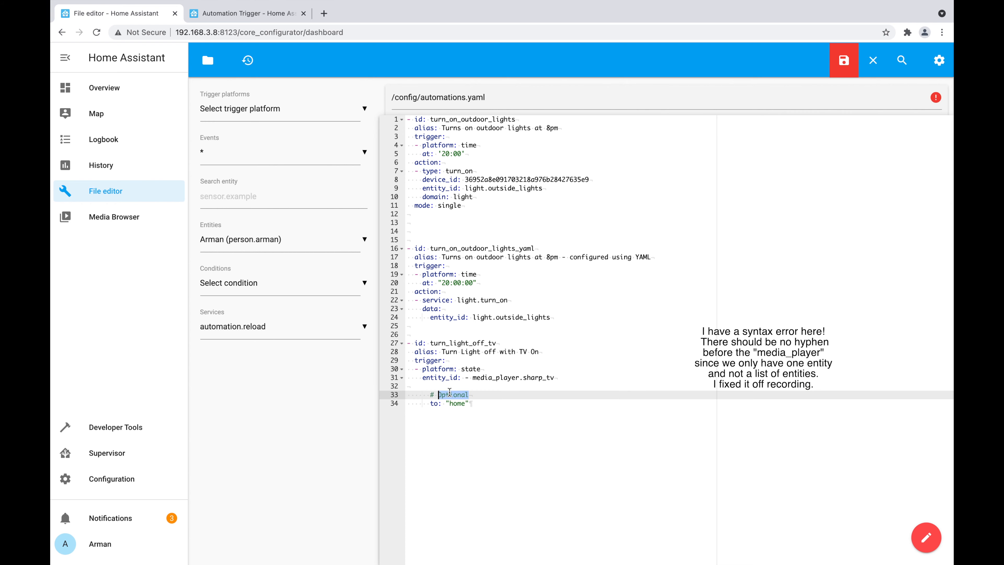
{"action": "key", "text": "BackSpace"}
{"action": "key", "text": "BackSpace"}
{"action": "key", "text": "BackSpace"}
{"action": "key", "text": "BackSpace"}
{"action": "key", "text": "BackSpace"}
{"action": "key", "text": "BackSpace"}
{"action": "key", "text": "BackSpace"}
{"action": "key", "text": "BackSpace"}
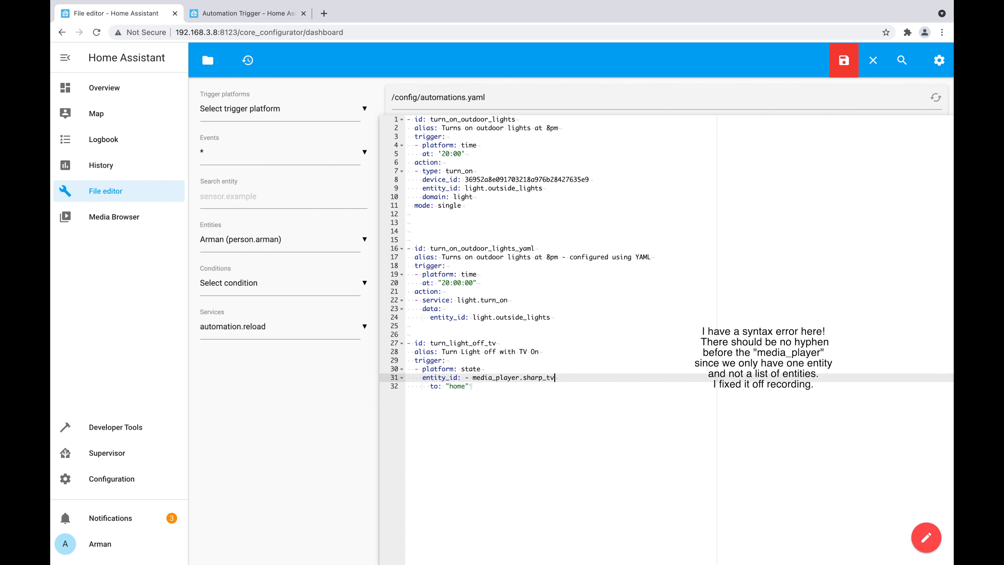
Align the trigger's to line with entity_id and set its value to "on".
{"action": "left_click", "coordinate": [430, 386]}
{"action": "key", "text": "BackSpace"}
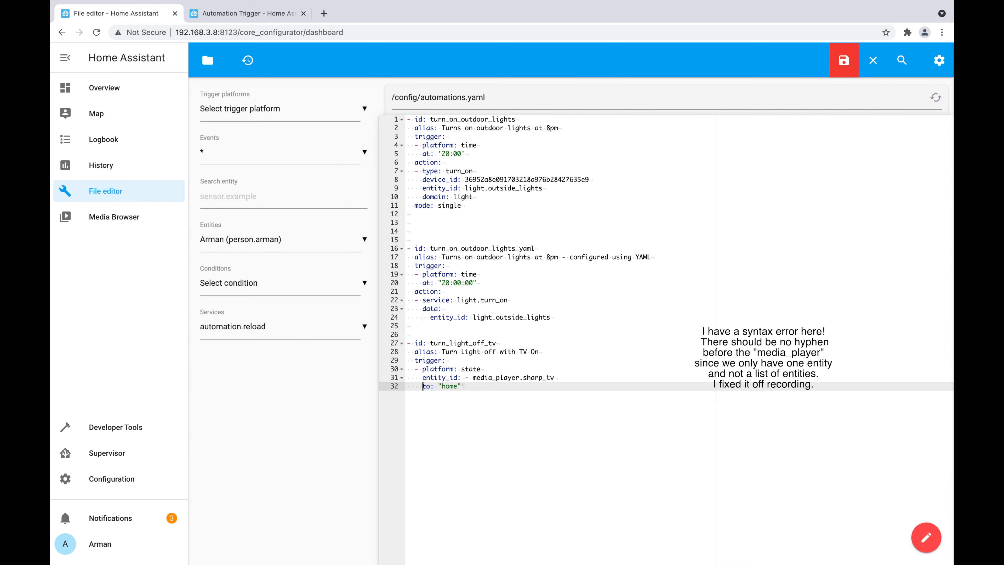
{"action": "double_click", "coordinate": [451, 387]}
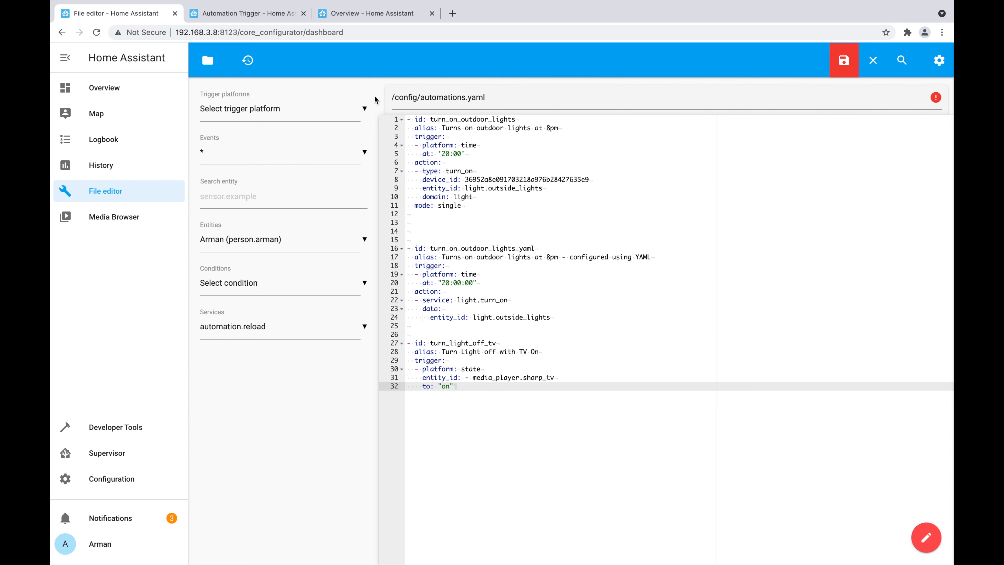
Look up the Sharp TV media player's current state in the Developer Tools entity list, filtering entities by "sha".
{"action": "left_click", "coordinate": [394, 16]}
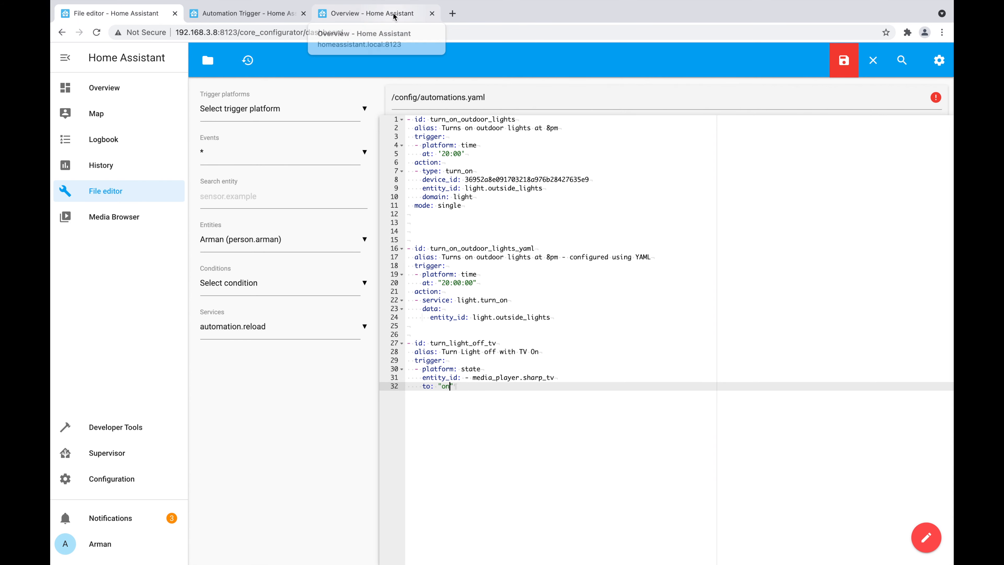
{"action": "left_click", "coordinate": [129, 426]}
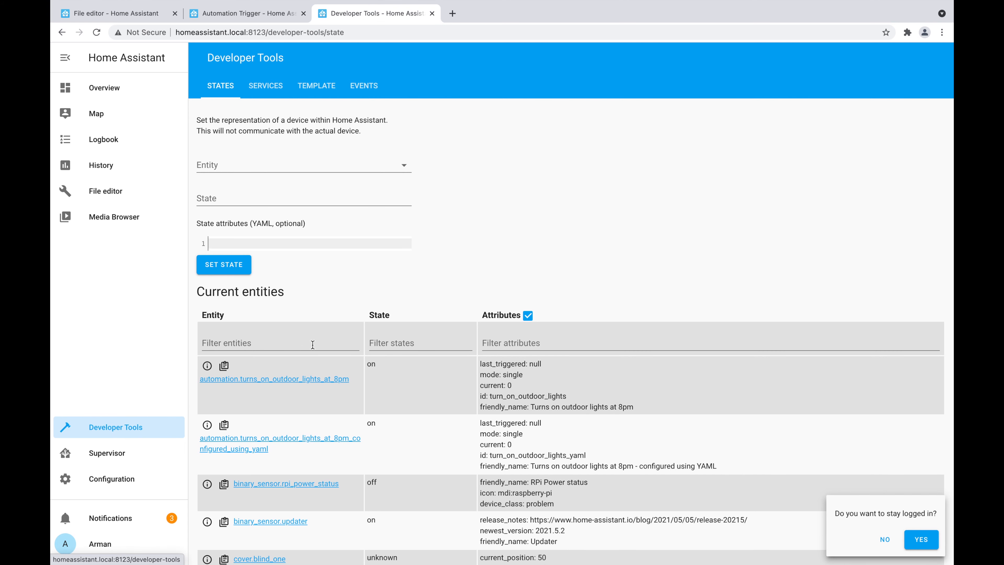
{"action": "left_click", "coordinate": [313, 345]}
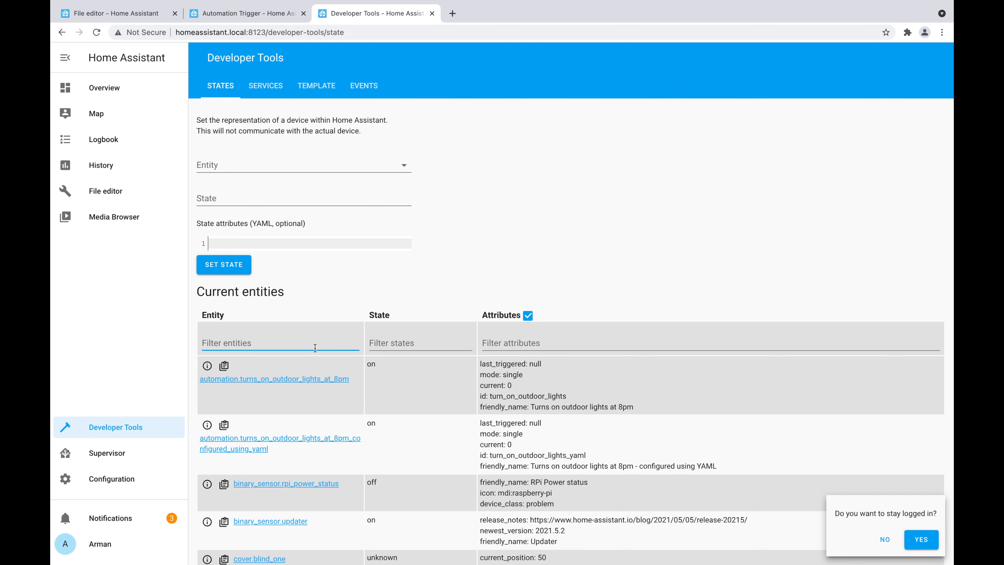
{"action": "type", "text": "sha"}
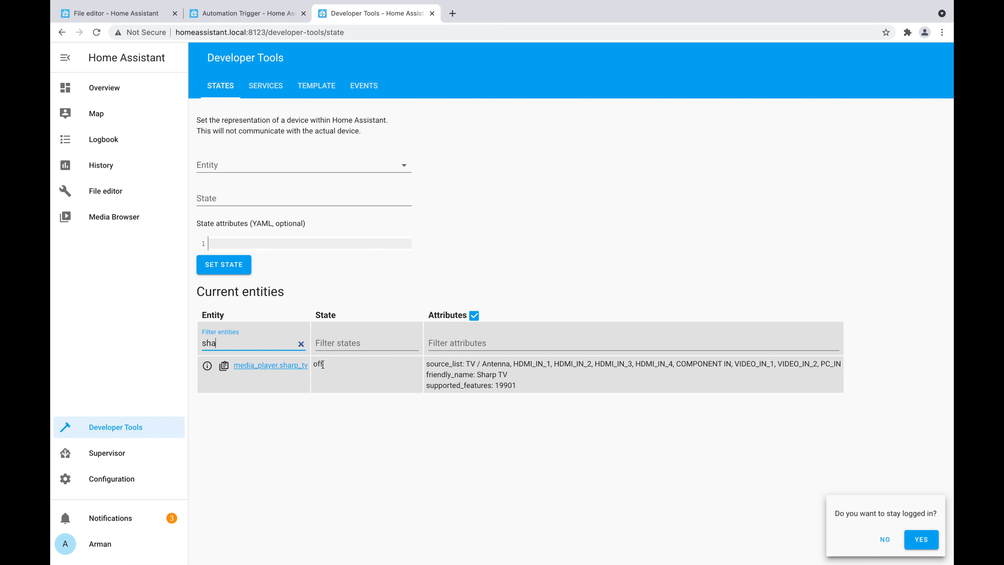
{"action": "left_click_drag", "start_coordinate": [324, 364], "coordinate": [314, 364]}
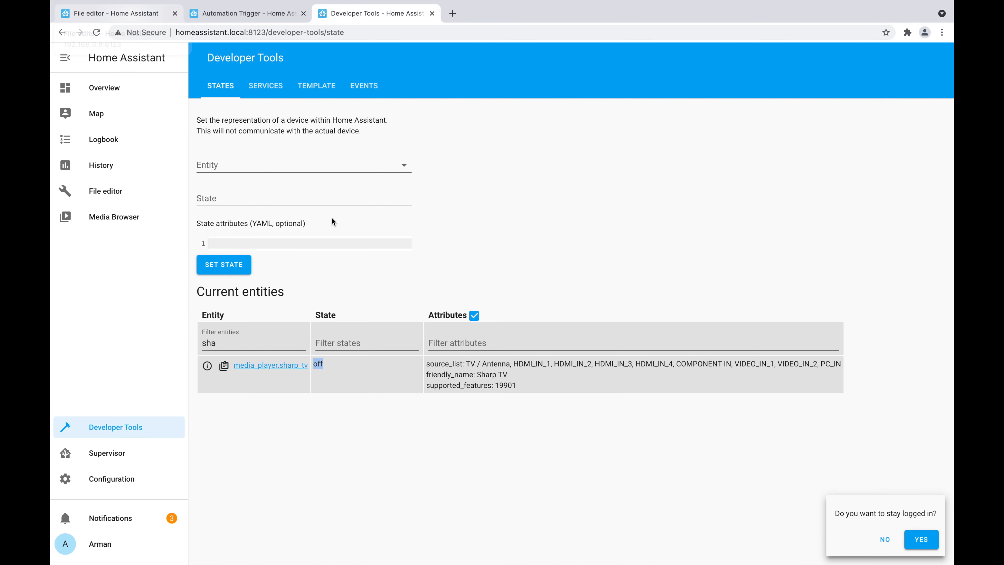
Clear the entity filter and look through the states of all entities in the list.
{"action": "double_click", "coordinate": [273, 342]}
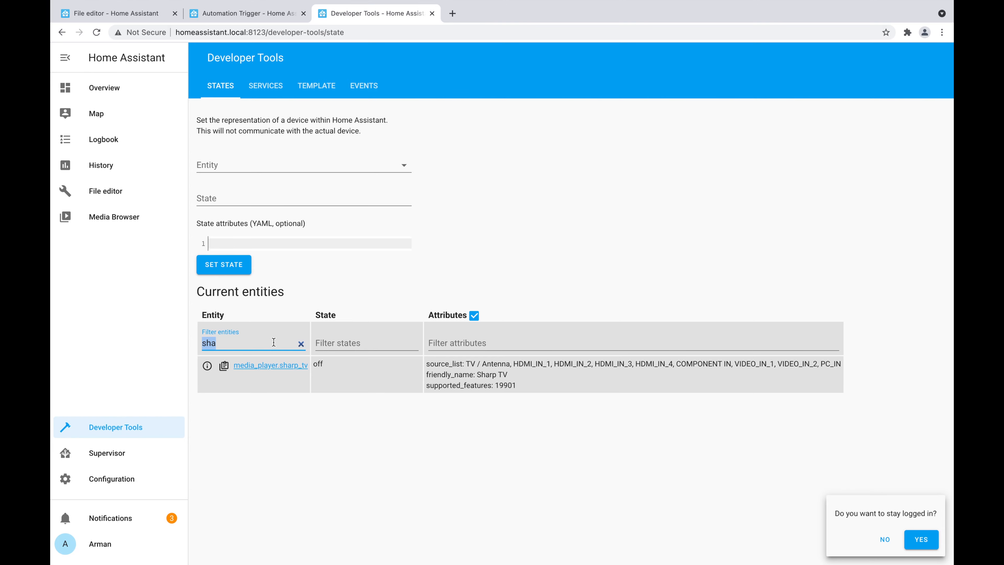
{"action": "key", "text": "BackSpace"}
{"action": "scroll", "coordinate": [381, 456], "scroll_direction": "down", "scroll_amount": 6}
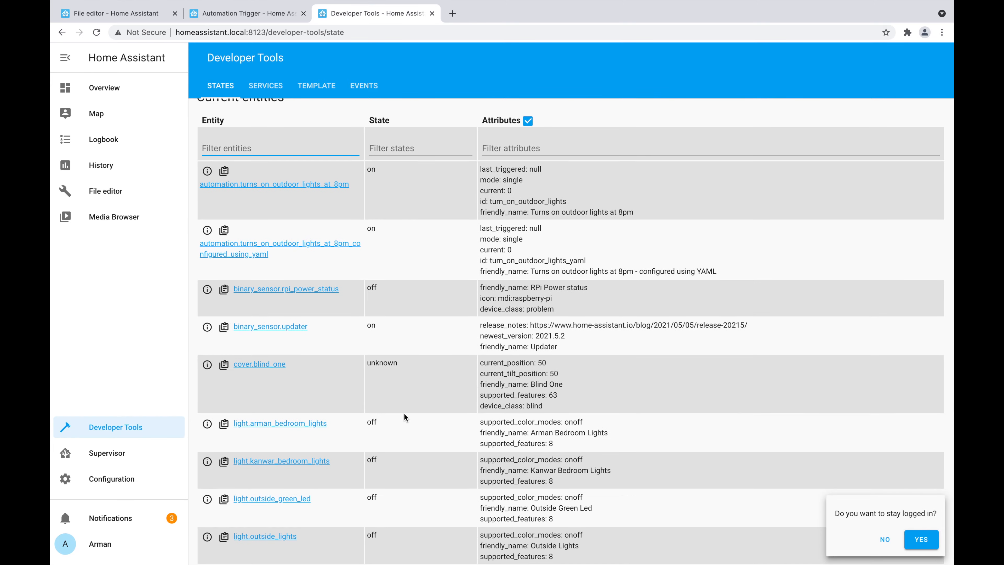
{"action": "scroll", "coordinate": [394, 304], "scroll_direction": "down", "scroll_amount": 9}
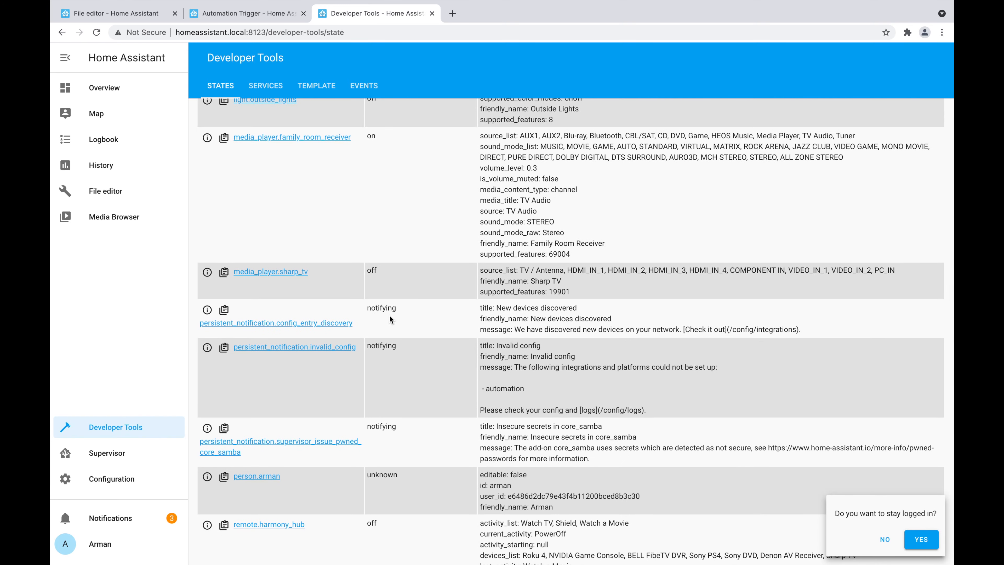
{"action": "scroll", "coordinate": [393, 311], "scroll_direction": "down", "scroll_amount": 6}
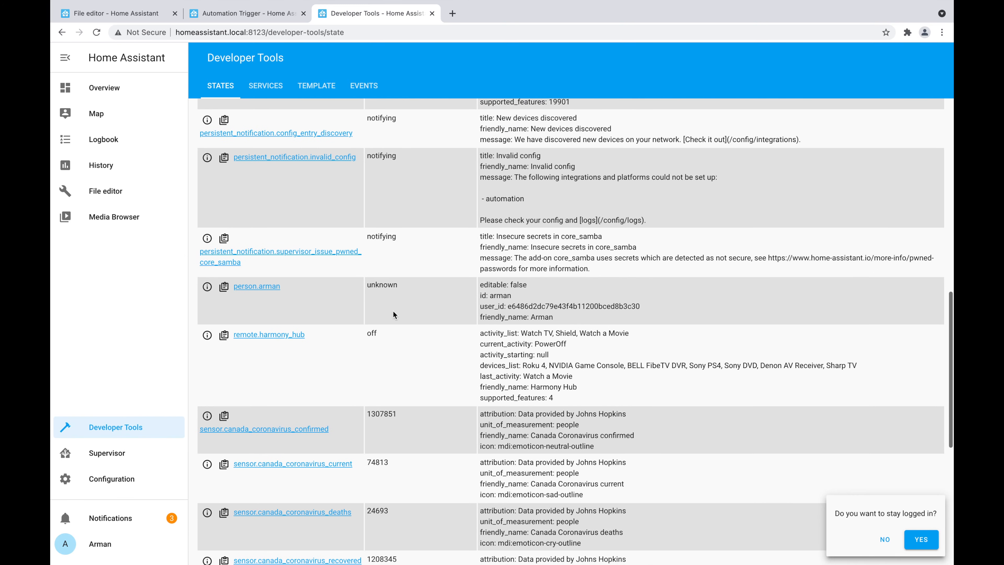
{"action": "scroll", "coordinate": [397, 343], "scroll_direction": "down", "scroll_amount": 2}
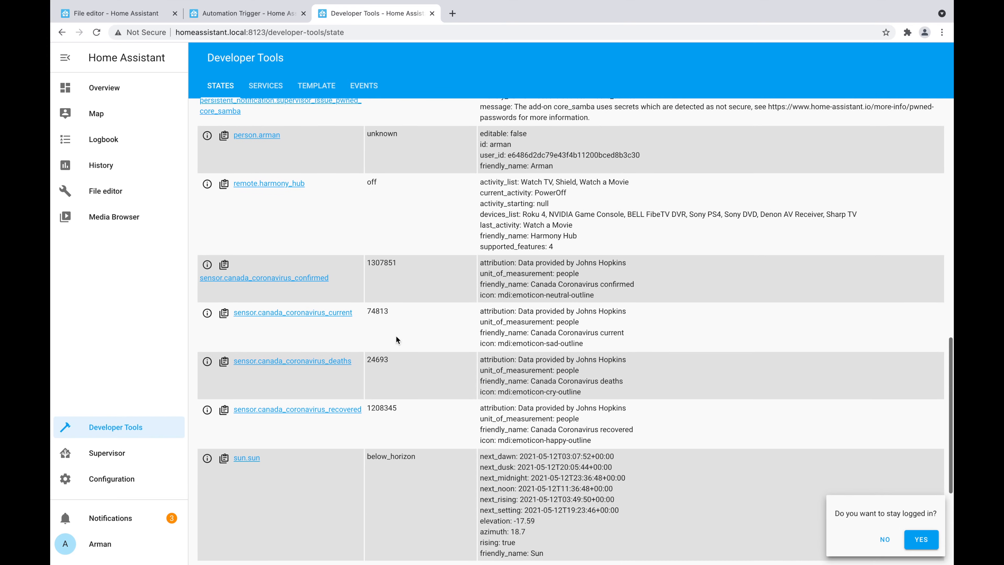
{"action": "scroll", "coordinate": [385, 321], "scroll_direction": "down", "scroll_amount": 5}
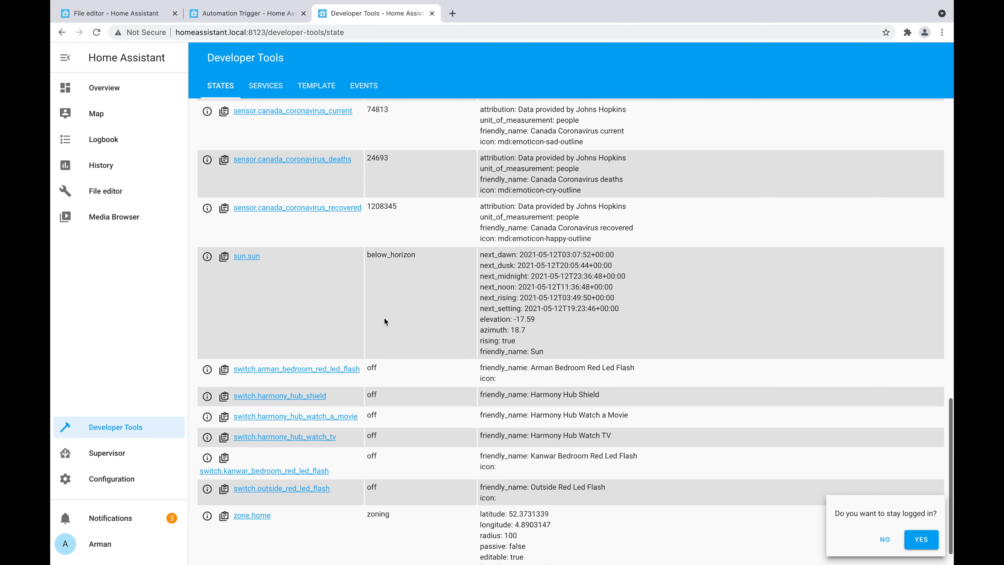
{"action": "scroll", "coordinate": [401, 239], "scroll_direction": "up", "scroll_amount": 20}
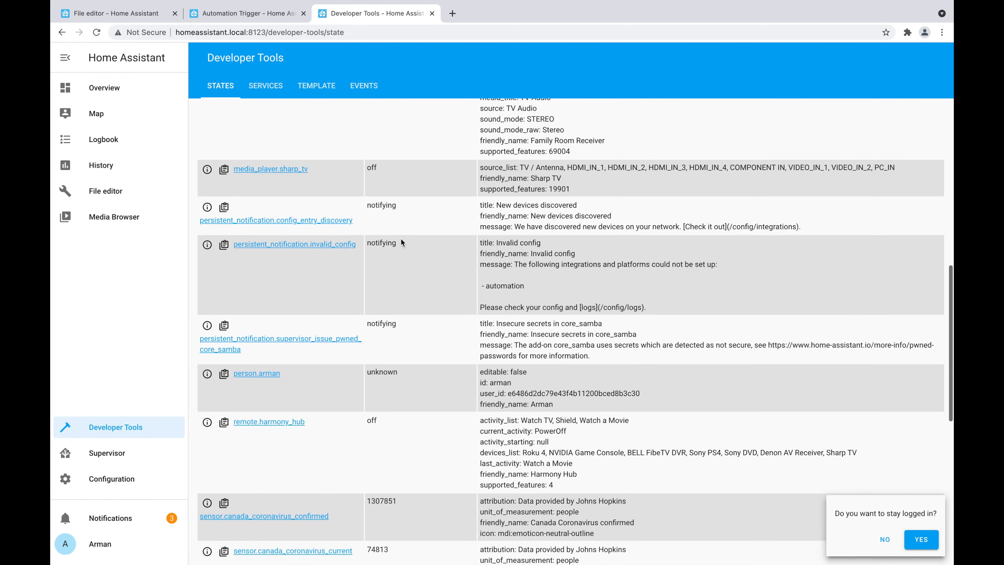
{"action": "scroll", "coordinate": [400, 237], "scroll_direction": "up", "scroll_amount": 6}
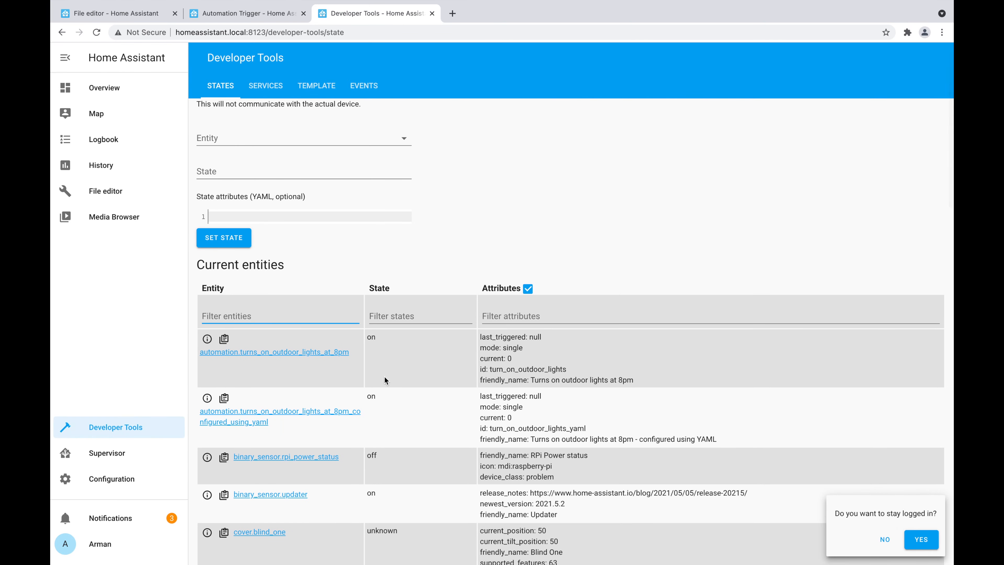
Copy the action block of turn_on_outdoor_lights_yaml in automations.yaml and paste it below the trigger of turn_light_off_tv.
{"action": "left_click", "coordinate": [125, 9]}
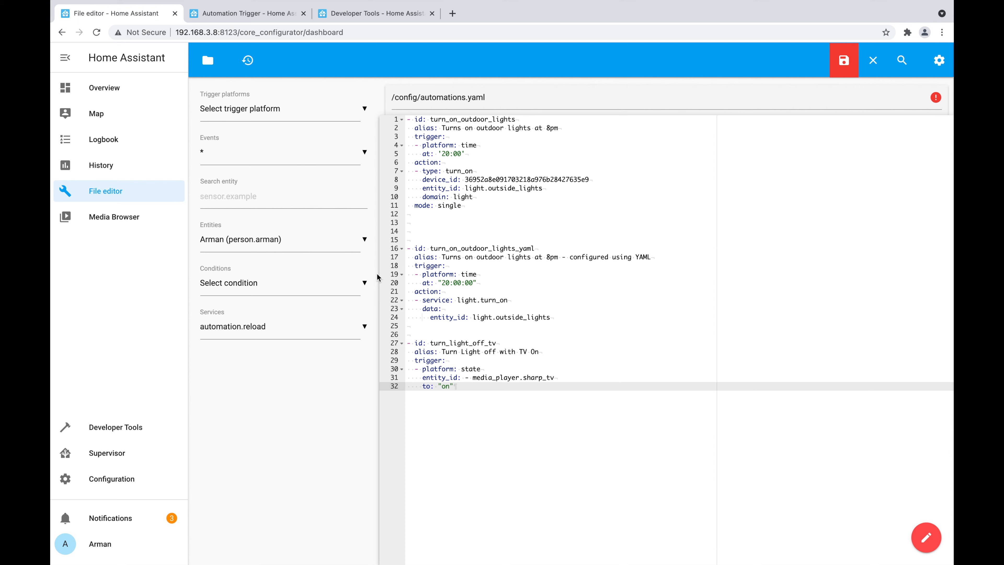
{"action": "key", "text": "Return"}
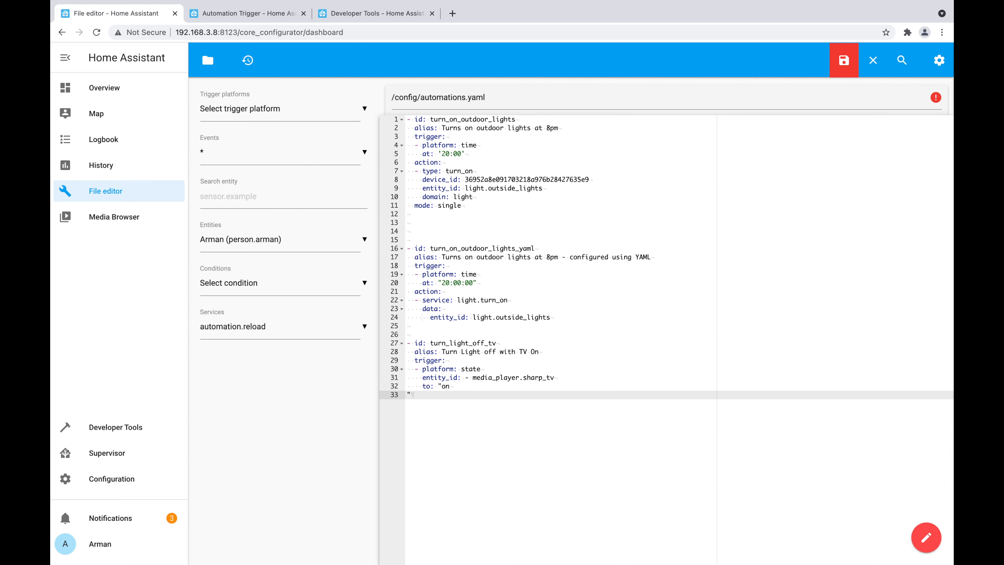
{"action": "key", "text": "BackSpace"}
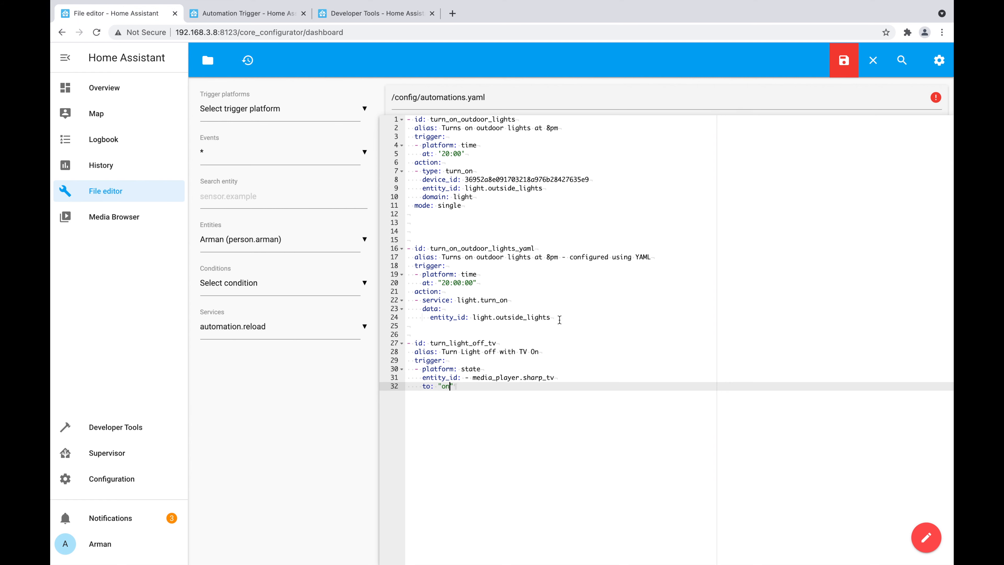
{"action": "left_click_drag", "start_coordinate": [559, 320], "coordinate": [401, 292]}
{"action": "key", "text": "super+c"}
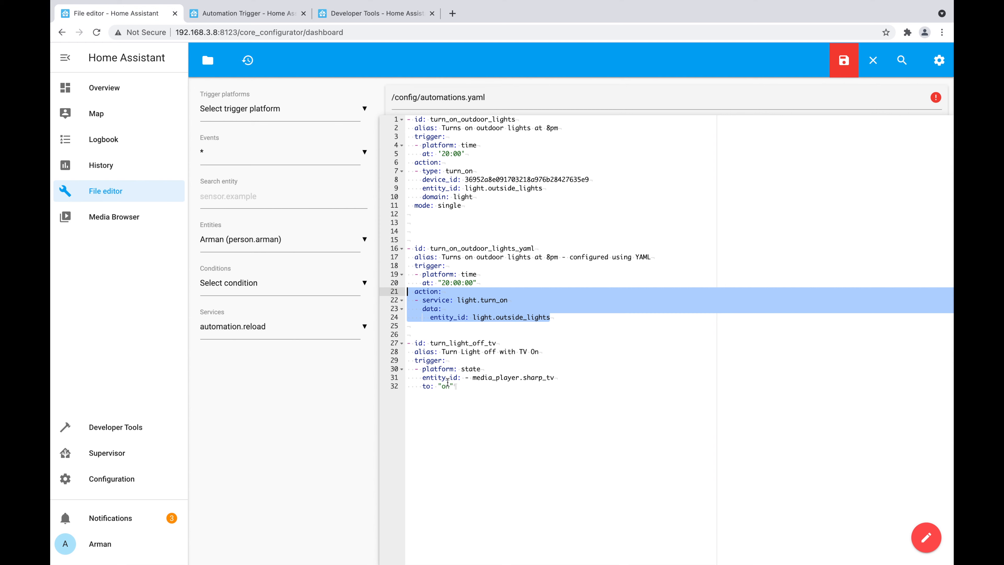
{"action": "left_click", "coordinate": [474, 387]}
{"action": "key", "text": "Return"}
{"action": "key", "text": "super+v"}
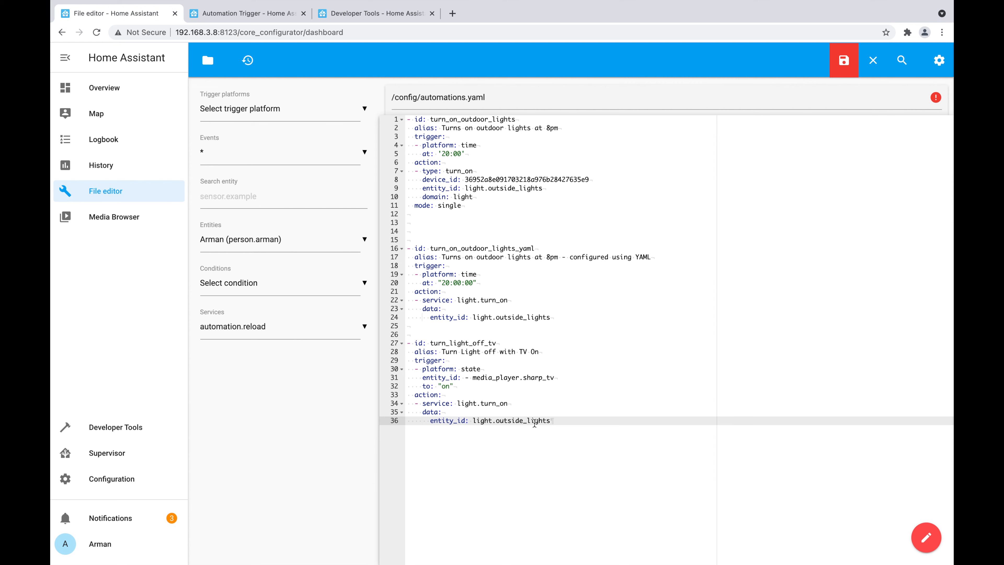
Change the service in the turn_light_off_tv action to light.turn_off.
{"action": "left_click", "coordinate": [510, 402]}
{"action": "key", "text": "BackSpace"}
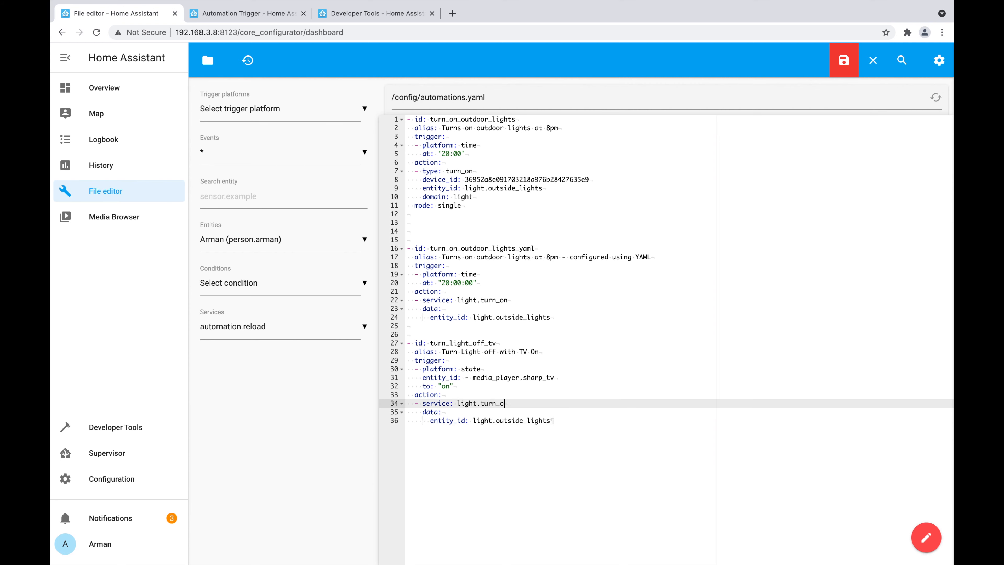
{"action": "type", "text": "ff"}
Set the turn_light_off_tv action's entity_id to the account owner's bedroom lights entity and save automations.yaml.
{"action": "left_click", "coordinate": [505, 420]}
{"action": "double_click", "coordinate": [520, 419]}
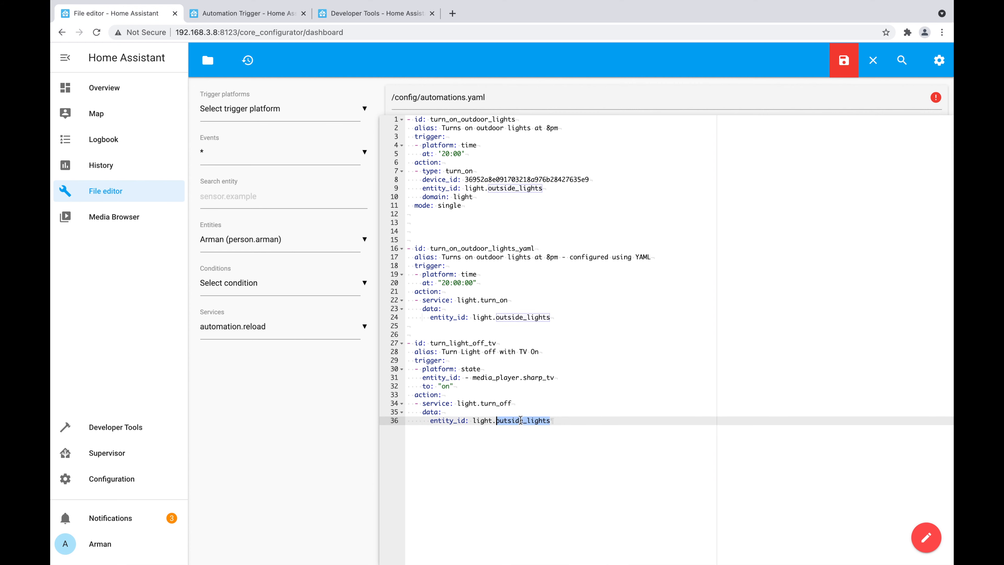
{"action": "type", "text": "arman"}
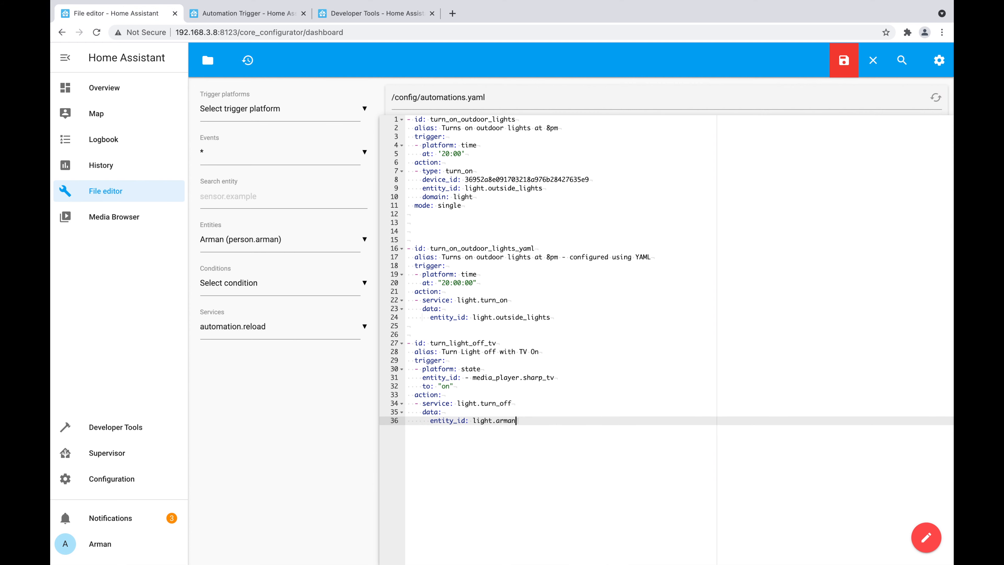
{"action": "type", "text": "_bedroom_lights"}
{"action": "left_click", "coordinate": [846, 55]}
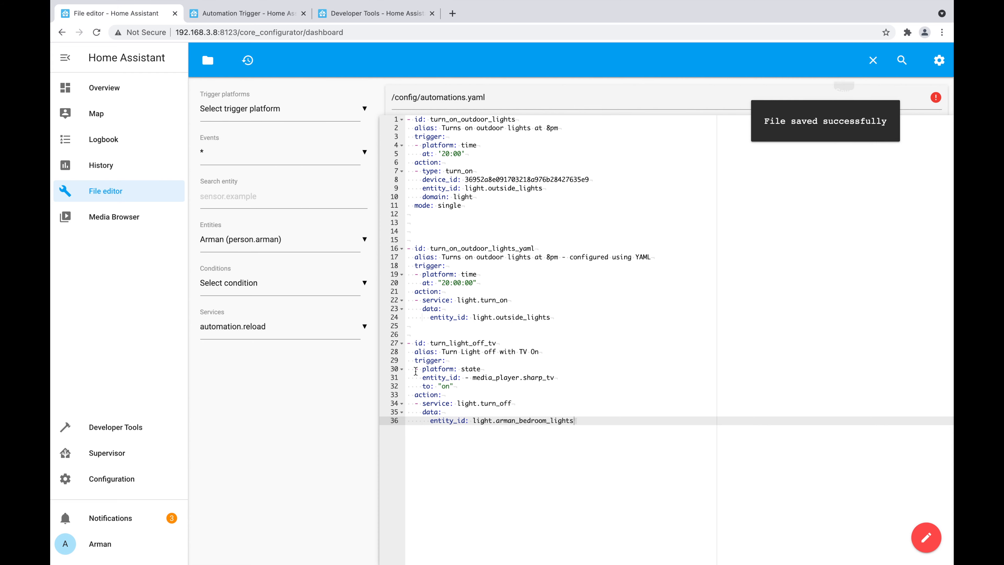
Reload the automations YAML configuration from the Server Controls page.
{"action": "left_click", "coordinate": [131, 479]}
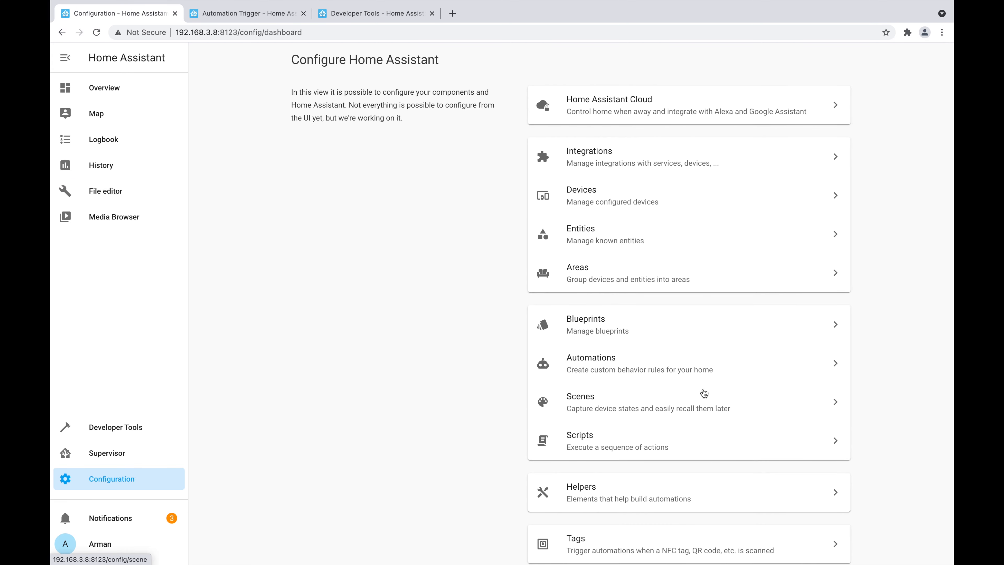
{"action": "scroll", "coordinate": [702, 392], "scroll_direction": "down", "scroll_amount": 8}
{"action": "left_click", "coordinate": [588, 447]}
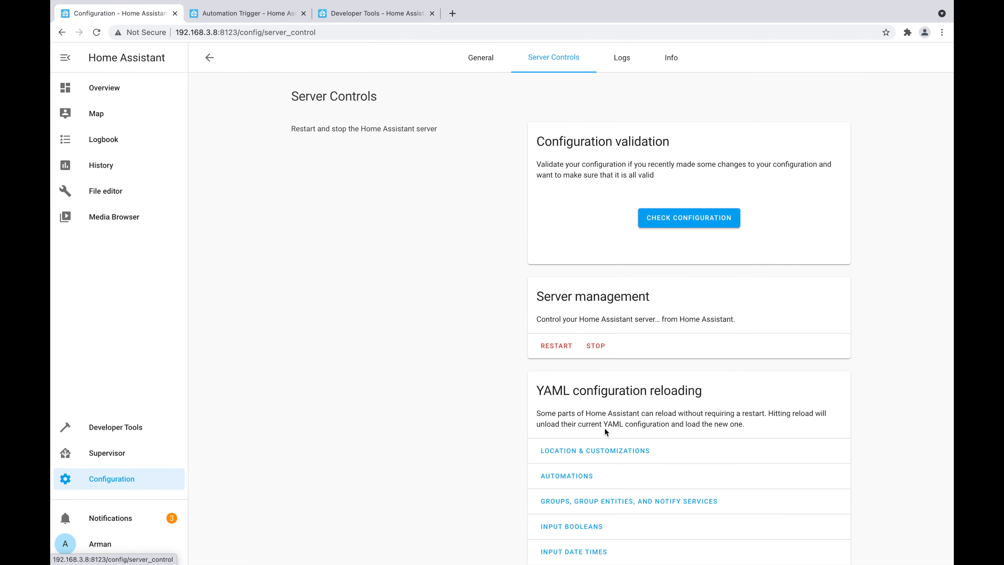
{"action": "scroll", "coordinate": [563, 490], "scroll_direction": "down", "scroll_amount": 3}
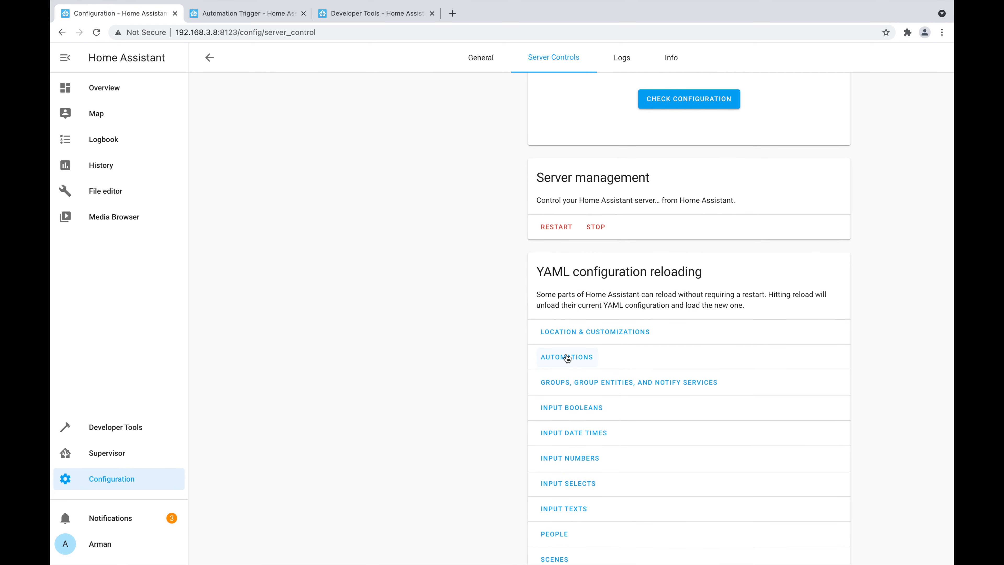
{"action": "left_click", "coordinate": [567, 358]}
{"action": "scroll", "coordinate": [223, 368], "scroll_direction": "down", "scroll_amount": 1}
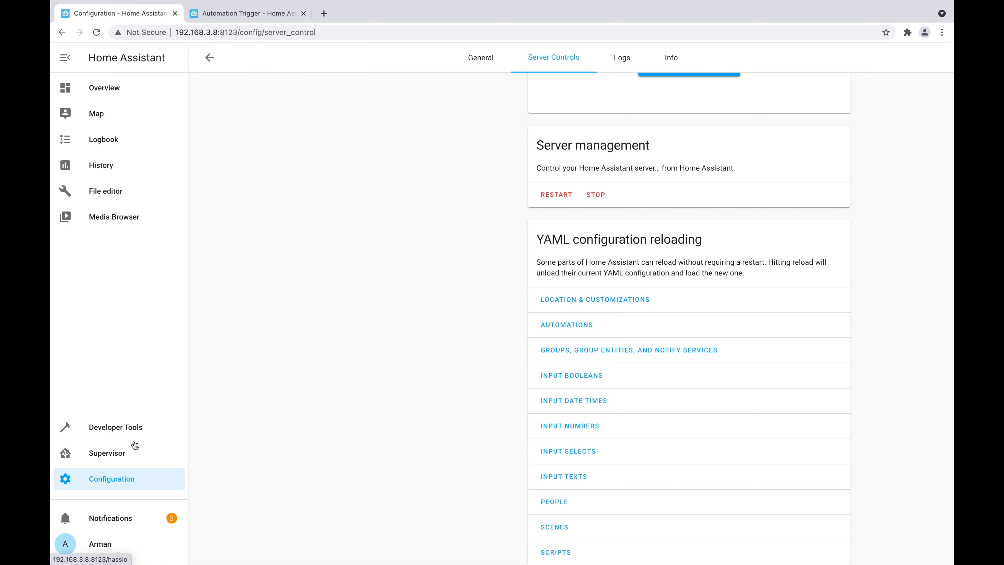
Filter the Developer Tools entity states by the account owner's first name to check the bedroom lights.
{"action": "left_click", "coordinate": [139, 428]}
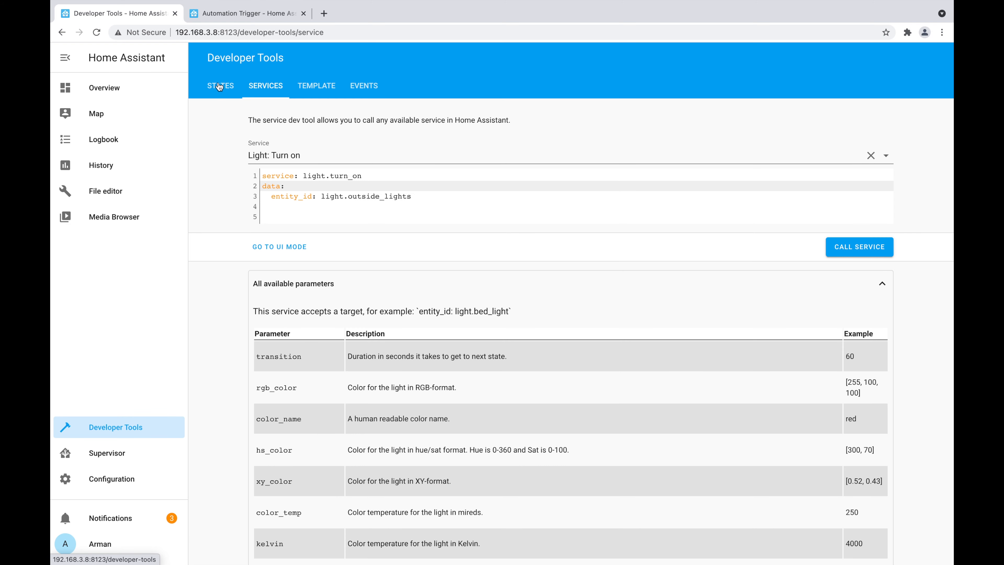
{"action": "left_click", "coordinate": [220, 86]}
{"action": "left_click", "coordinate": [239, 342]}
{"action": "type", "text": "arman"}
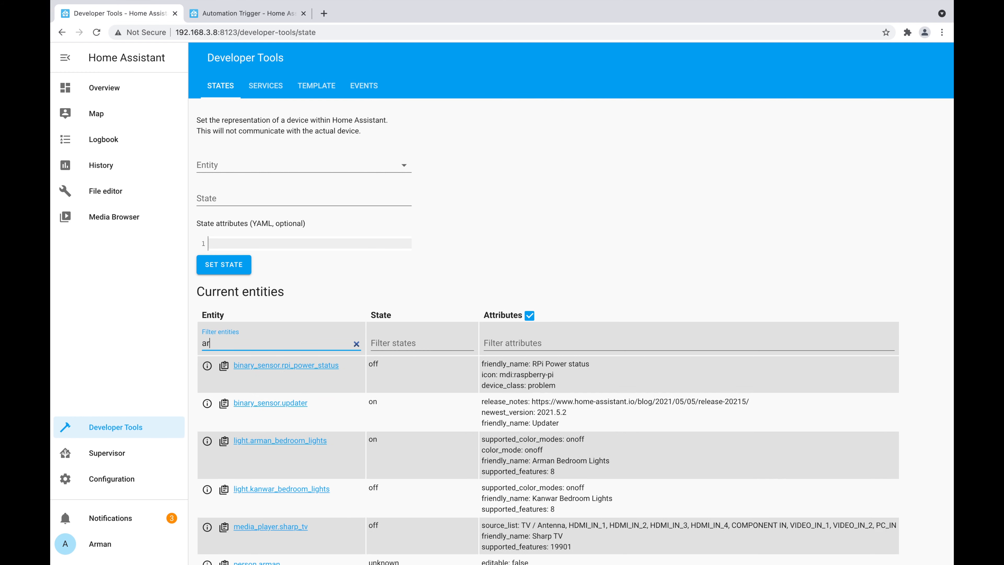
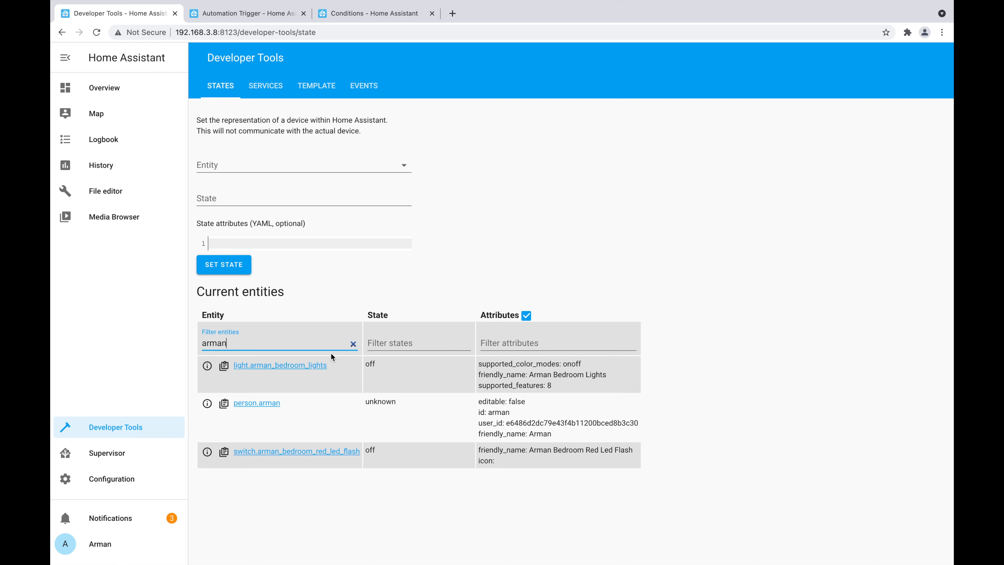
Filter the entity states by "rec" to look up the family room receiver and its attributes.
{"action": "double_click", "coordinate": [318, 339]}
{"action": "type", "text": "reci"}
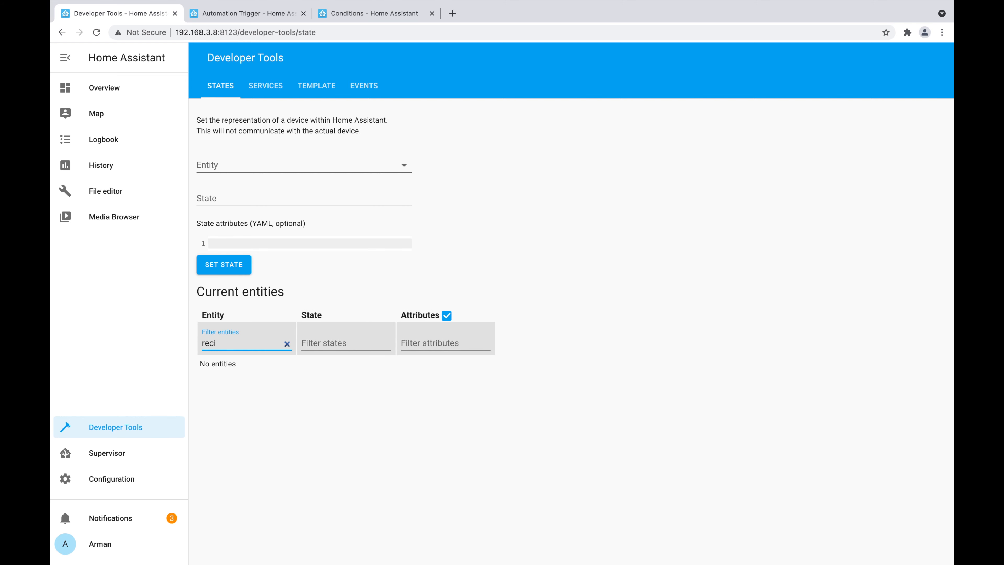
{"action": "key", "text": "BackSpace"}
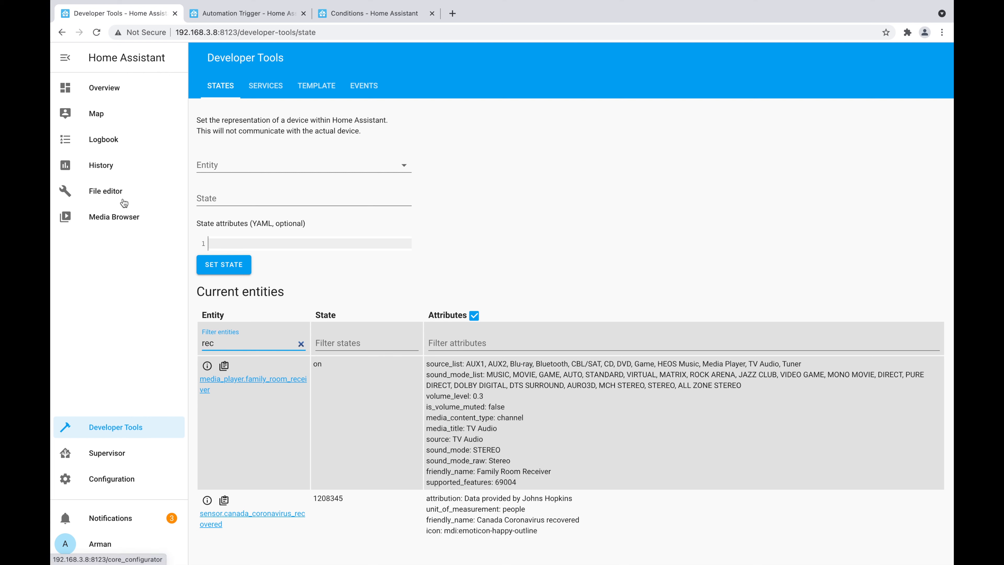
Reopen automations.yaml in the file editor and add blank lines below the turn_light_off_tv automation.
{"action": "left_click", "coordinate": [115, 197]}
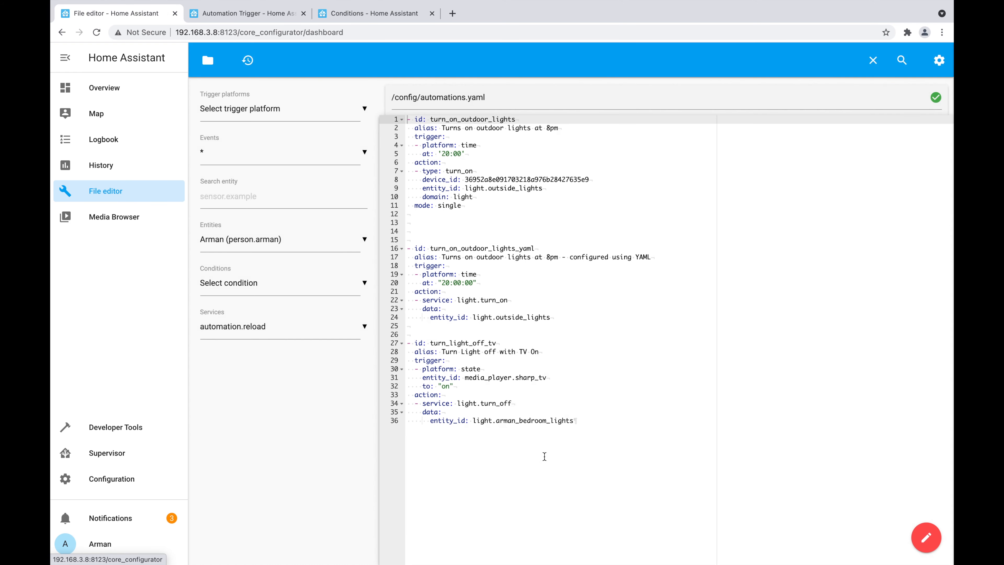
{"action": "left_click", "coordinate": [546, 466]}
{"action": "key", "text": "Return"}
{"action": "key", "text": "Return"}
{"action": "key", "text": "Return"}
{"action": "key", "text": "Return"}
{"action": "key", "text": "BackSpace"}
{"action": "key", "text": "BackSpace"}
{"action": "key", "text": "BackSpace"}
{"action": "key", "text": "BackSpace"}
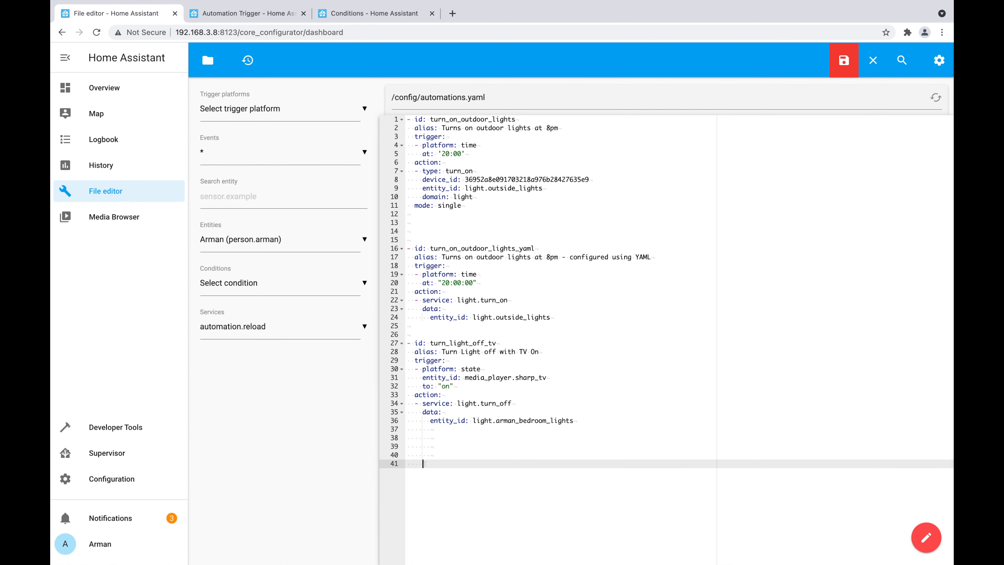
Start a new unindented automation entry at the end of the file with the id col_too_high.
{"action": "key", "text": "Return"}
{"action": "key", "text": "BackSpace"}
{"action": "key", "text": "BackSpace"}
{"action": "key", "text": "BackSpace"}
{"action": "type", "text": "- id: col_too_high"}
{"action": "key", "text": "Return"}
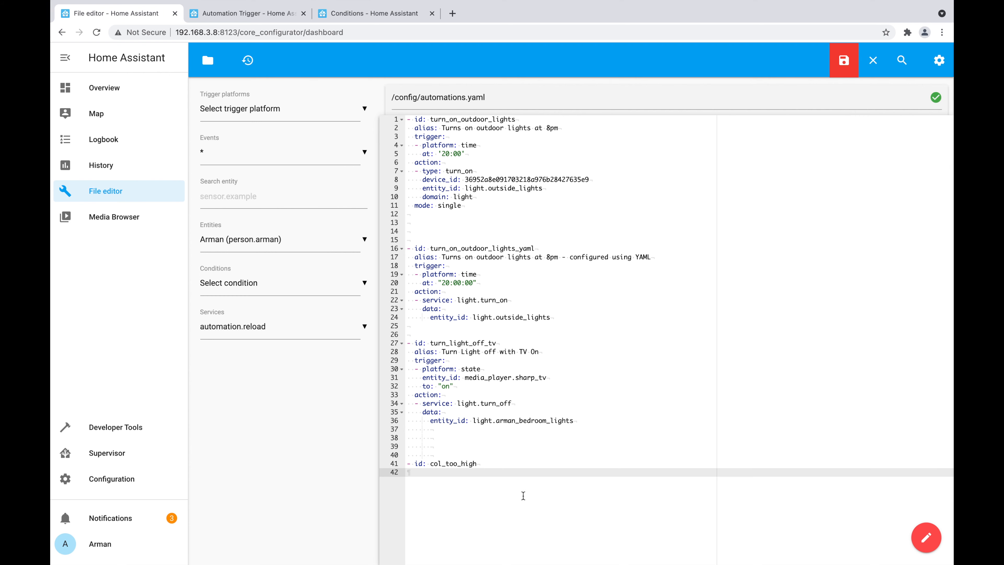
Add the alias "Volume too High" to the new automation and correct its id to vol_too_high.
{"action": "type", "text": "alias: Volume too High"}
{"action": "left_click", "coordinate": [434, 464]}
{"action": "key", "text": "BackSpace"}
{"action": "type", "text": "v"}
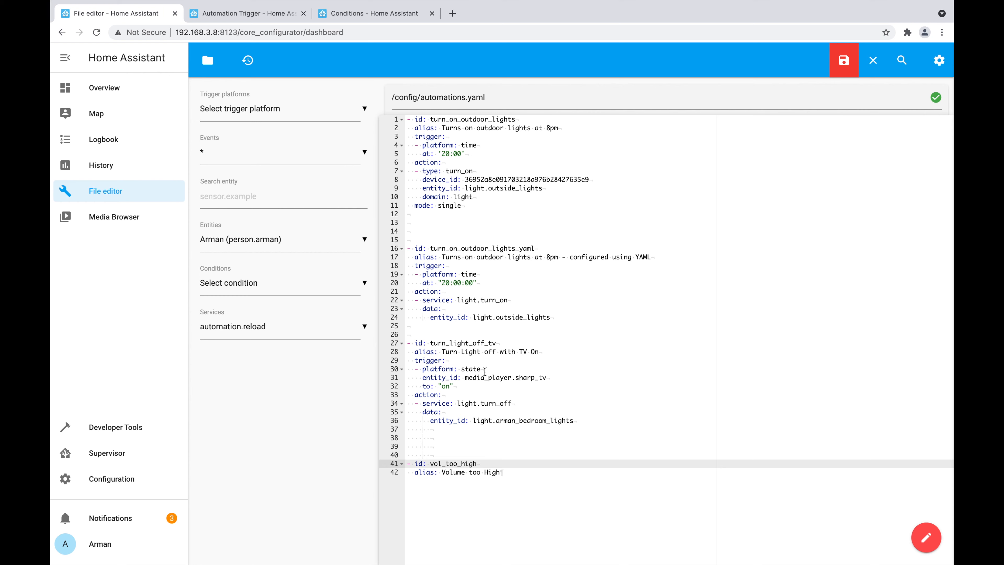
Find the numeric state trigger example in the Automation Trigger docs and copy its trigger block from trigger through below: 25.
{"action": "key", "text": "ctrl+Tab"}
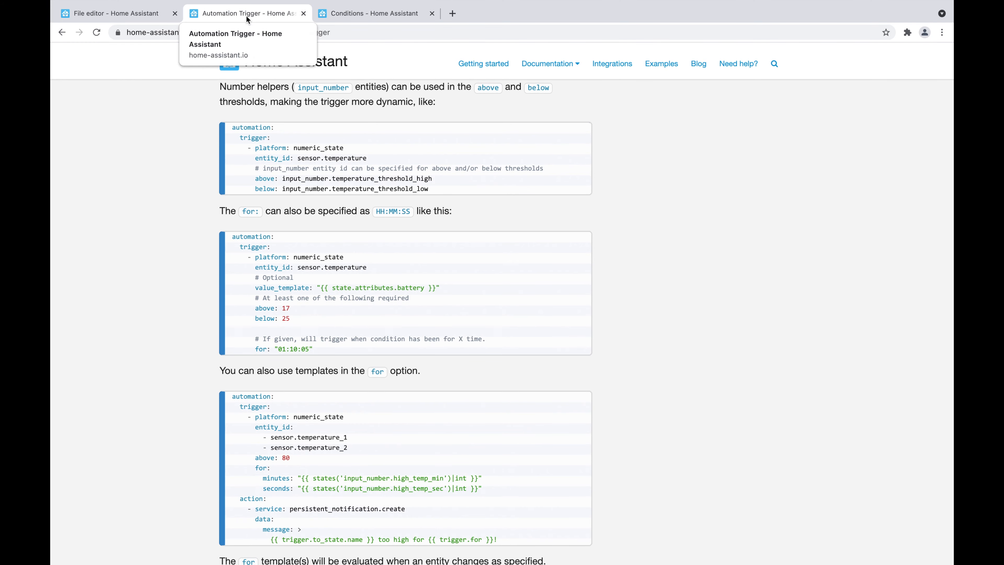
{"action": "scroll", "coordinate": [250, 221], "scroll_direction": "up", "scroll_amount": 10}
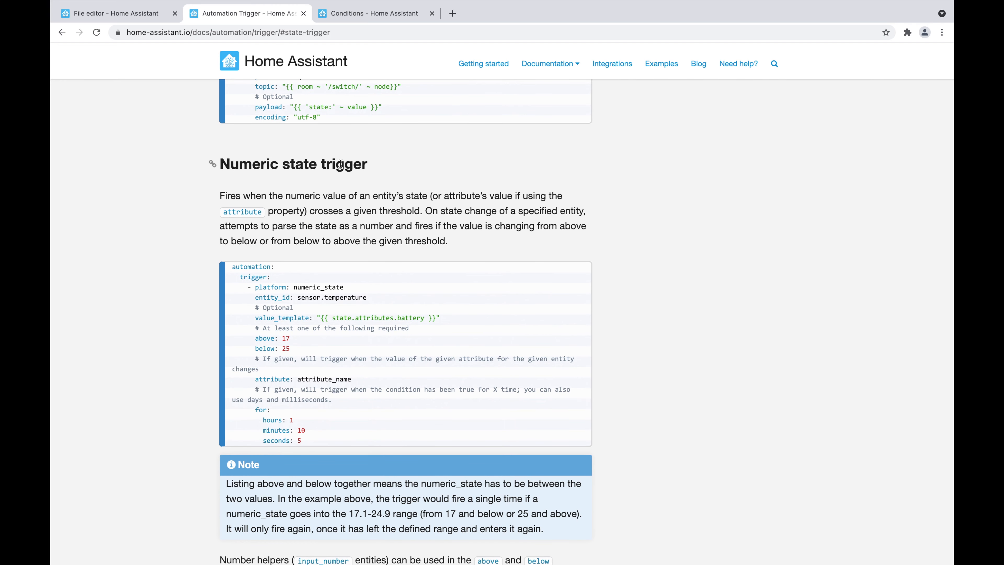
{"action": "scroll", "coordinate": [340, 164], "scroll_direction": "down", "scroll_amount": 8}
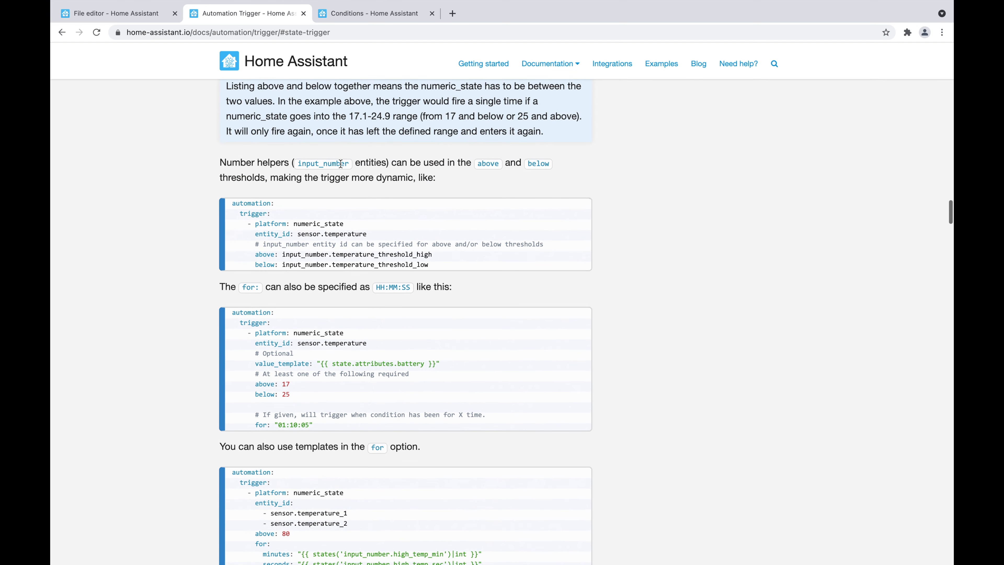
{"action": "scroll", "coordinate": [341, 167], "scroll_direction": "down", "scroll_amount": 1}
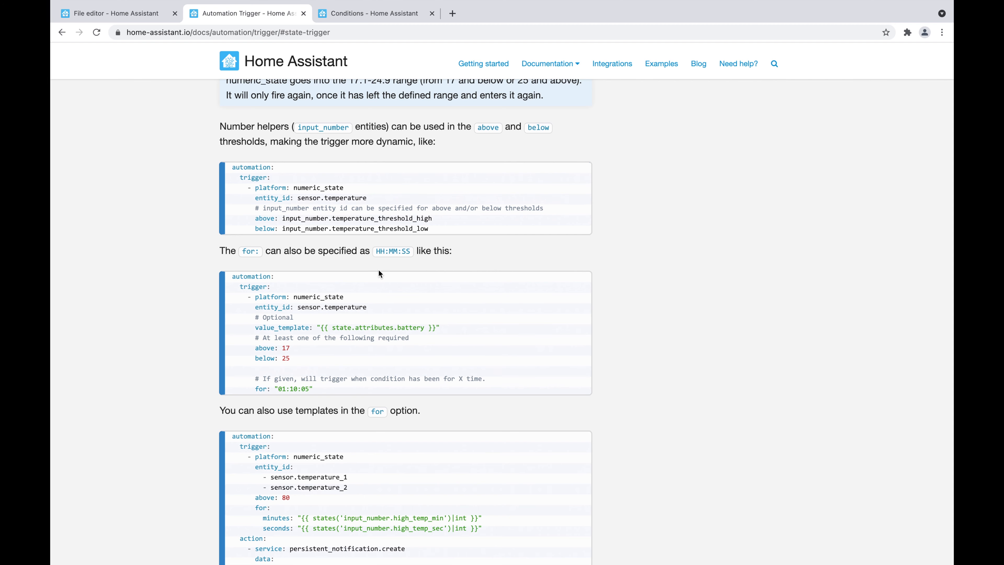
{"action": "scroll", "coordinate": [261, 289], "scroll_direction": "down", "scroll_amount": 1}
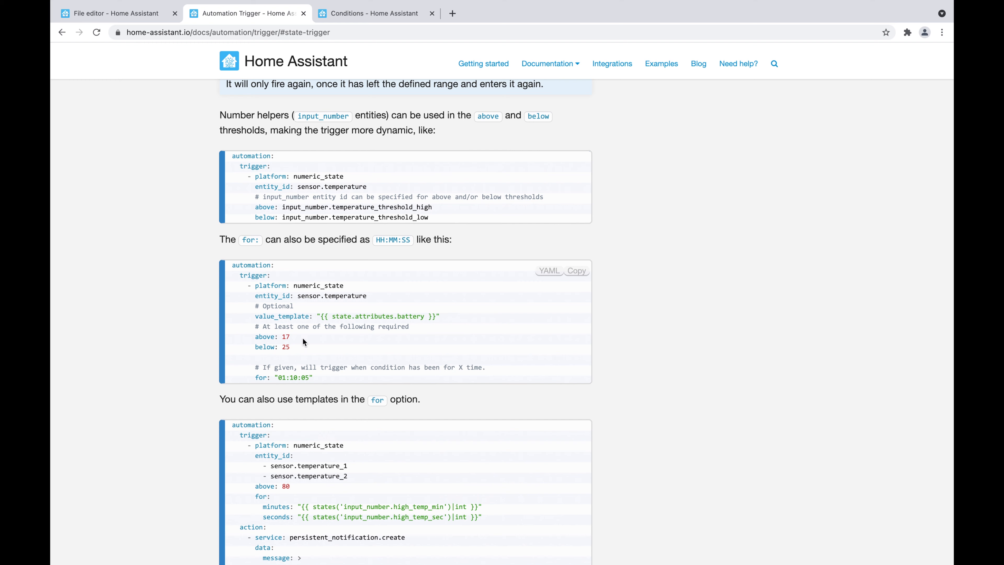
{"action": "left_click_drag", "start_coordinate": [293, 346], "coordinate": [214, 271]}
{"action": "key", "text": "ctrl+c"}
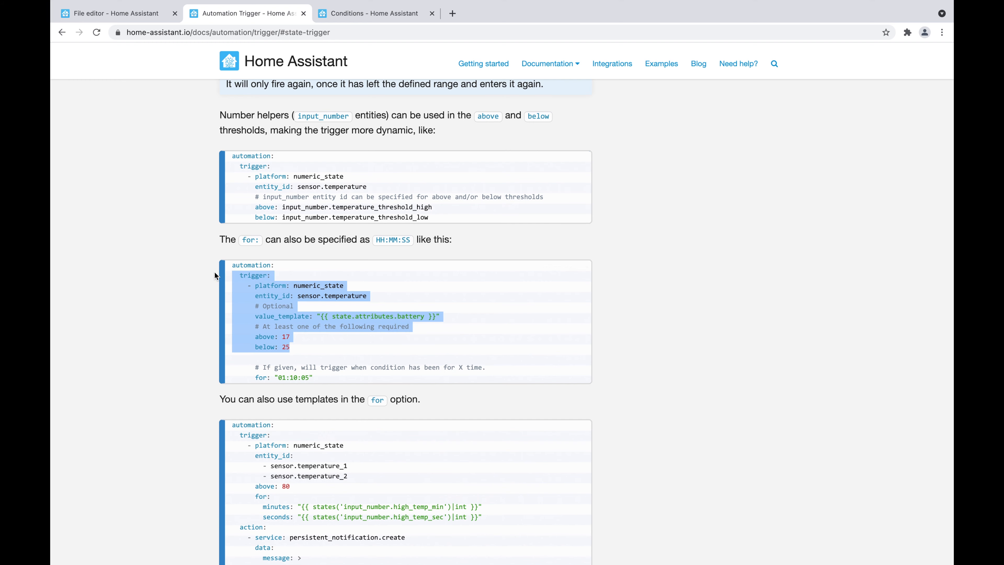
Paste the copied trigger block on a new line below the Volume too High alias in automations.yaml.
{"action": "left_click", "coordinate": [113, 13]}
{"action": "left_click", "coordinate": [500, 473]}
{"action": "key", "text": "Return"}
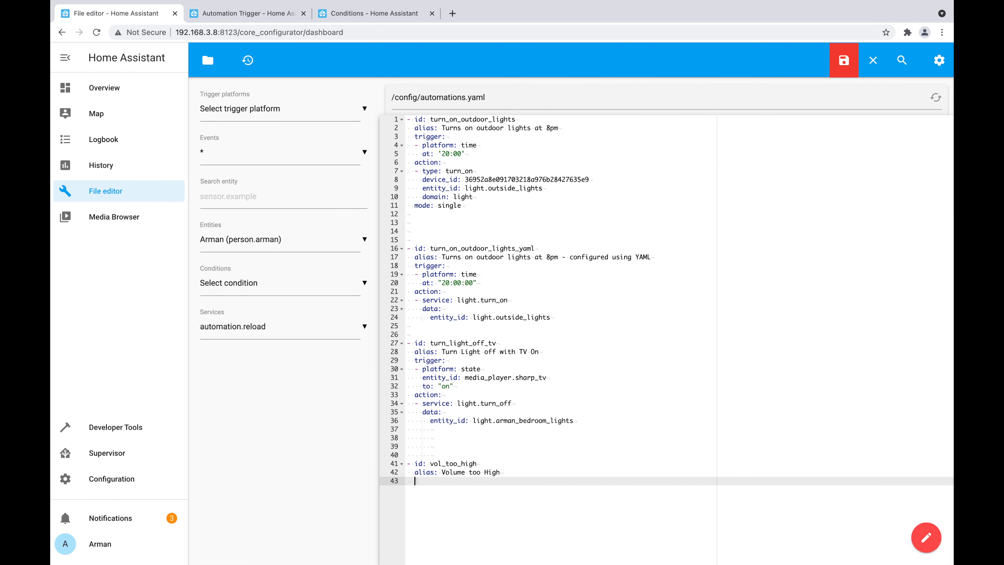
{"action": "key", "text": "ctrl+v"}
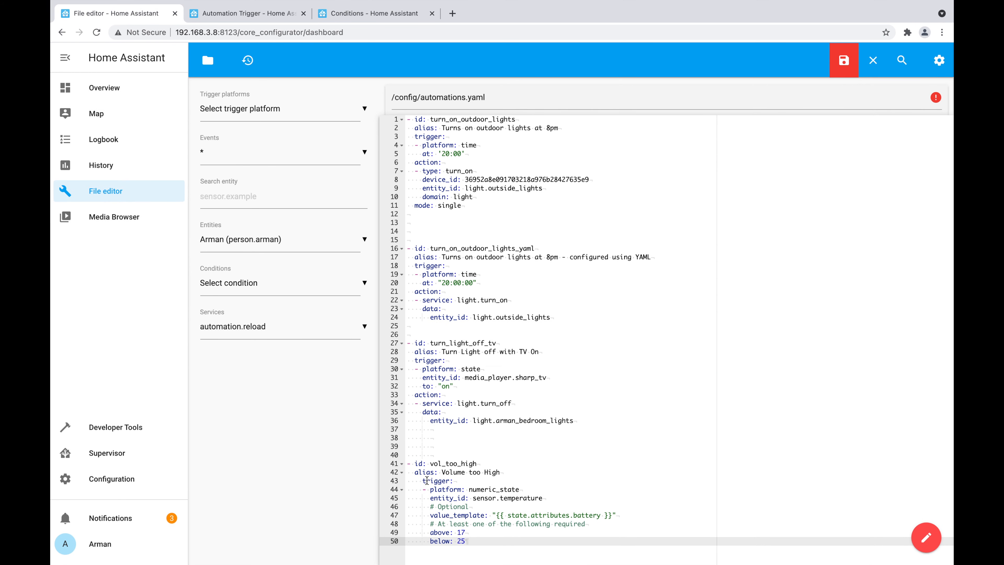
Reduce the indentation of the pasted trigger, platform and entity_id lines to match the other automations' structure.
{"action": "left_click", "coordinate": [423, 481]}
{"action": "key", "text": "BackSpace"}
{"action": "left_click", "coordinate": [415, 490]}
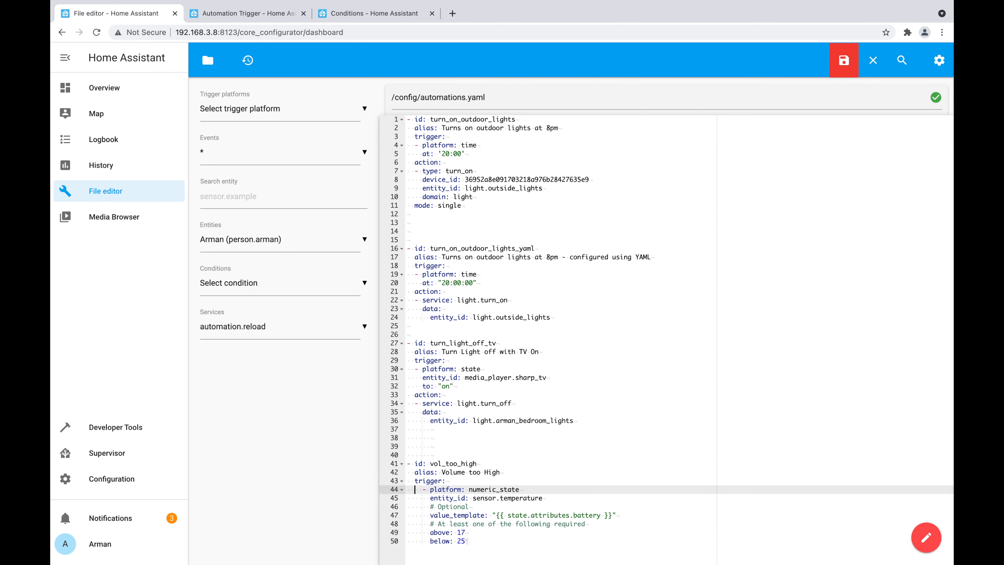
{"action": "key", "text": "BackSpace"}
{"action": "key", "text": "BackSpace"}
{"action": "key", "text": "BackSpace"}
{"action": "key", "text": "Down"}
{"action": "key", "text": "Right"}
{"action": "key", "text": "Right"}
{"action": "key", "text": "Right"}
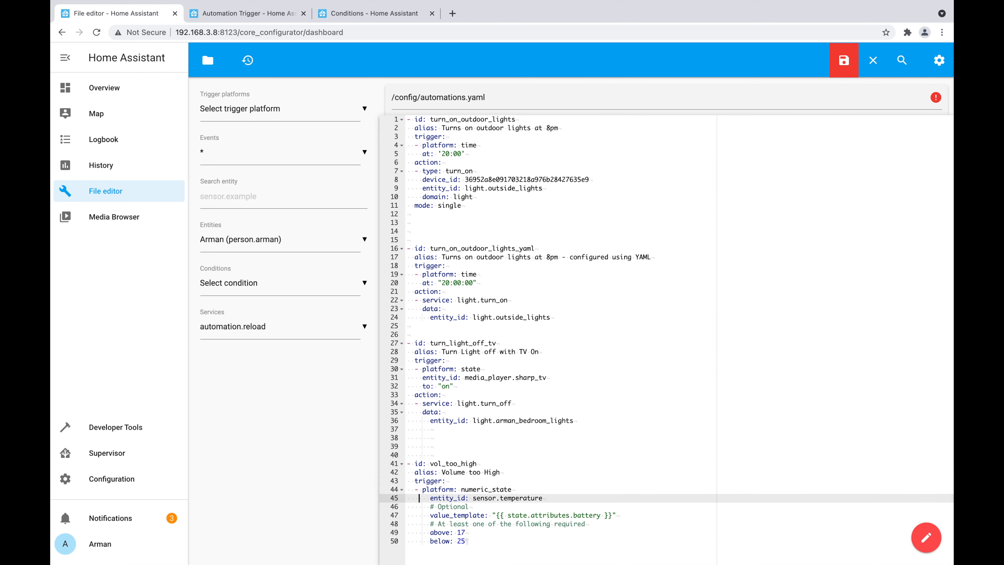
{"action": "key", "text": "BackSpace"}
{"action": "key", "text": "BackSpace"}
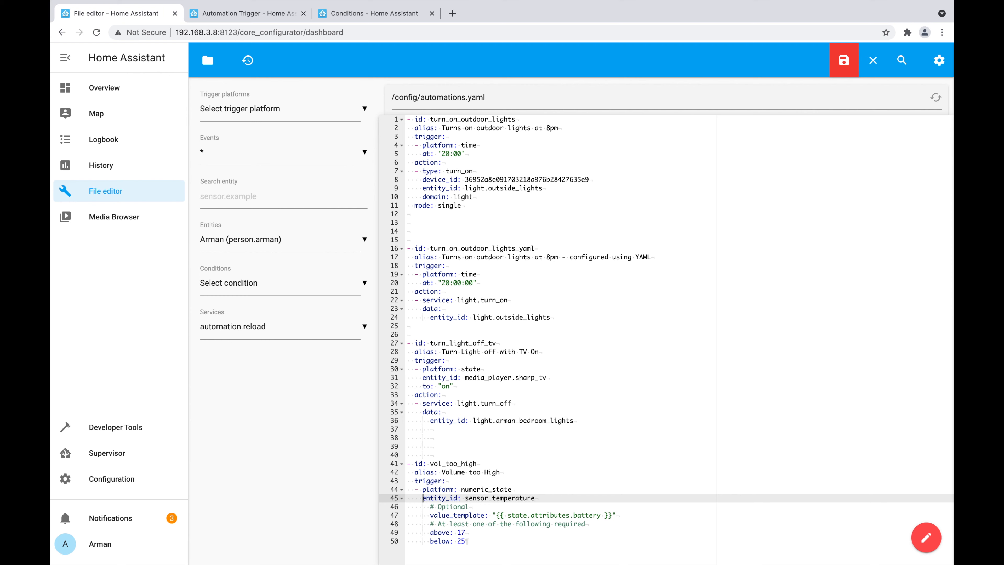
Change the new trigger's entity_id to media_player.denon_x3400h.
{"action": "double_click", "coordinate": [483, 497]}
{"action": "type", "text": "media_player"}
{"action": "double_click", "coordinate": [486, 489]}
{"action": "double_click", "coordinate": [532, 498]}
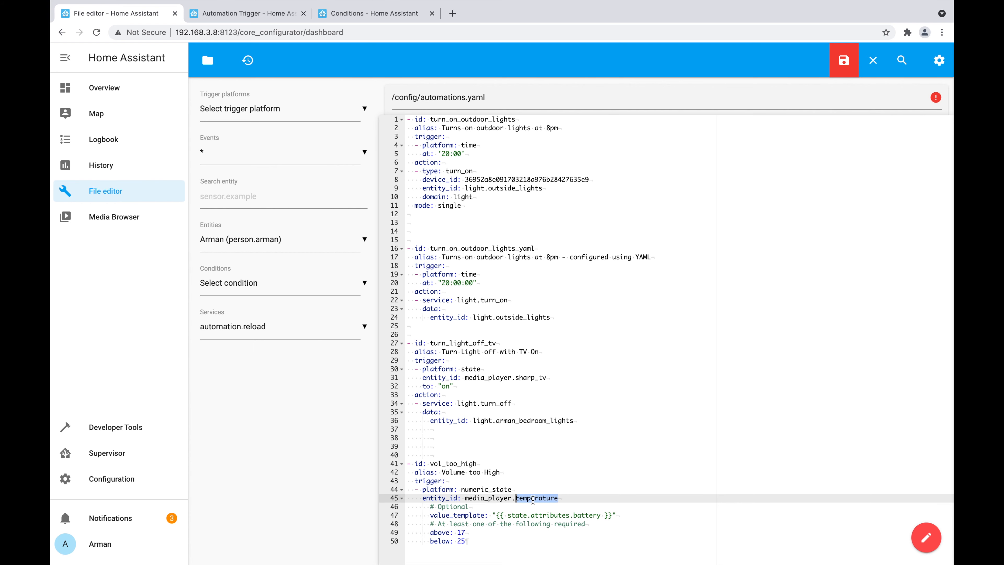
{"action": "type", "text": "denon_x3400h"}
Delete the "# Optional" comment line and align value_template with the entity_id line.
{"action": "double_click", "coordinate": [458, 507]}
{"action": "key", "text": "BackSpace"}
{"action": "key", "text": "BackSpace"}
{"action": "key", "text": "BackSpace"}
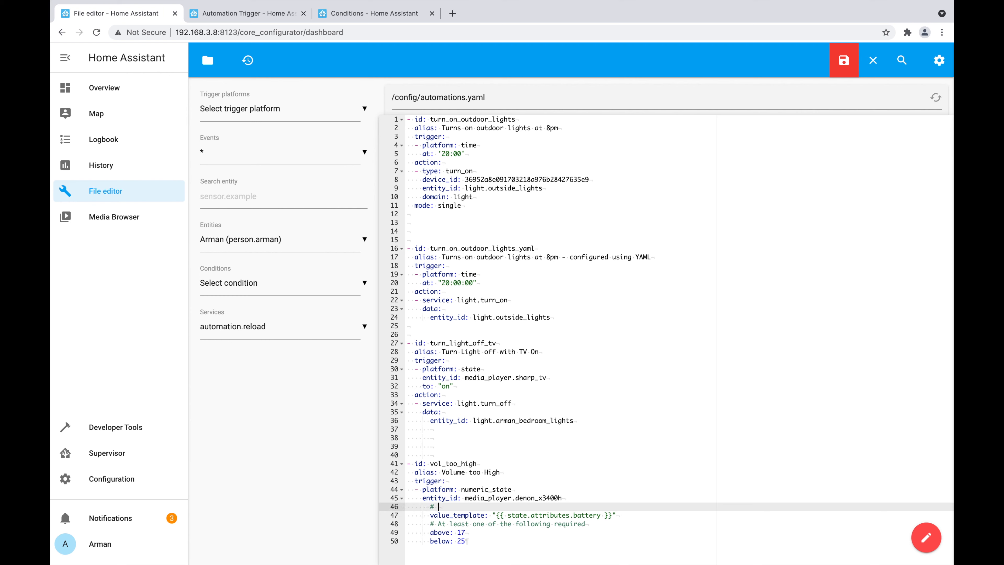
{"action": "key", "text": "BackSpace"}
{"action": "key", "text": "BackSpace"}
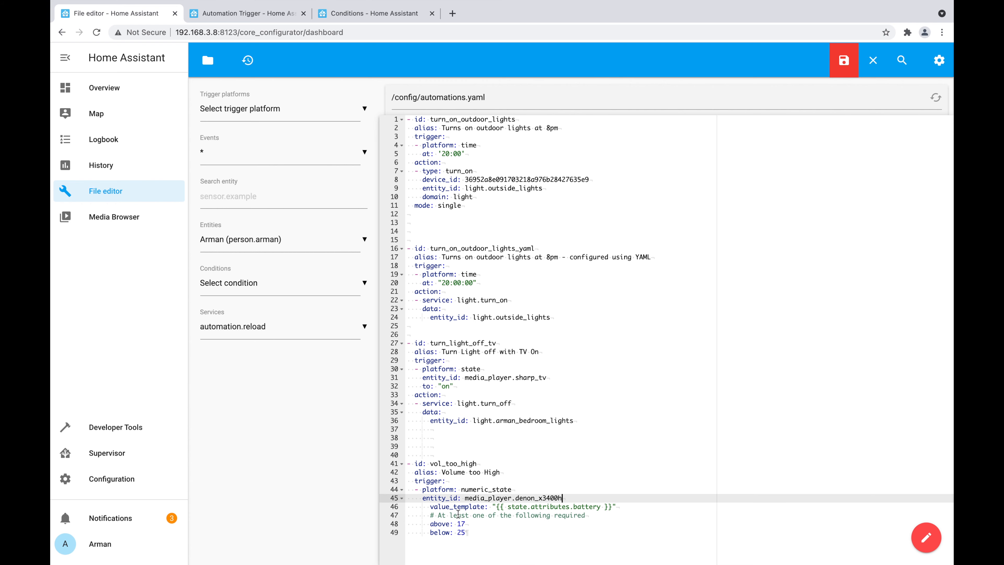
{"action": "left_click", "coordinate": [430, 507]}
{"action": "key", "text": "BackSpace"}
{"action": "key", "text": "BackSpace"}
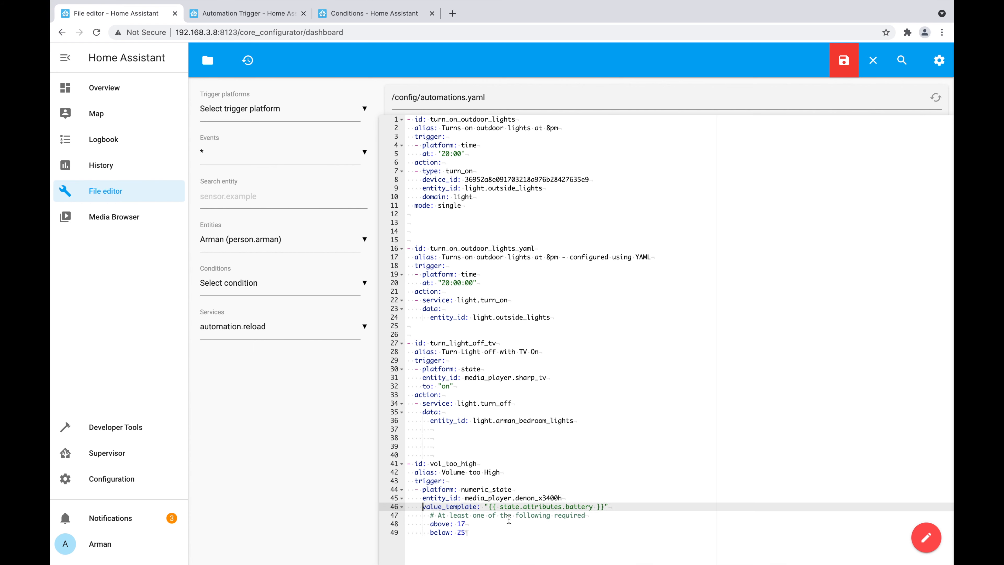
Replace the battery attribute in the value_template with vol.
{"action": "left_click", "coordinate": [585, 507]}
{"action": "key", "text": "BackSpace"}
{"action": "key", "text": "BackSpace"}
{"action": "key", "text": "BackSpace"}
{"action": "key", "text": "BackSpace"}
{"action": "key", "text": "BackSpace"}
{"action": "key", "text": "BackSpace"}
{"action": "key", "text": "BackSpace"}
{"action": "type", "text": "vol"}
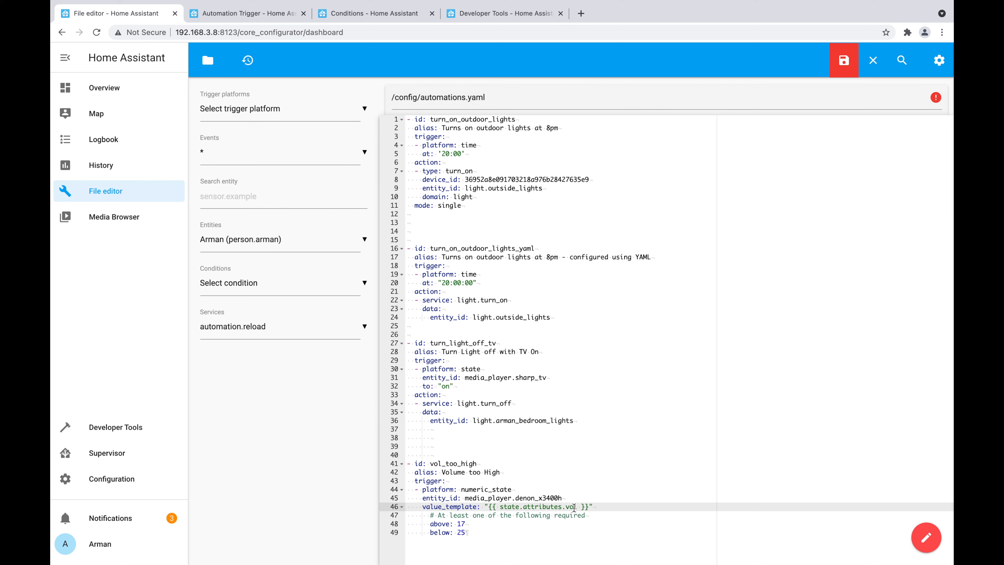
Copy the family room receiver's entity ID from Developer Tools and set the trigger's entity_id to media_player.family_room_receiver.
{"action": "left_click", "coordinate": [511, 17]}
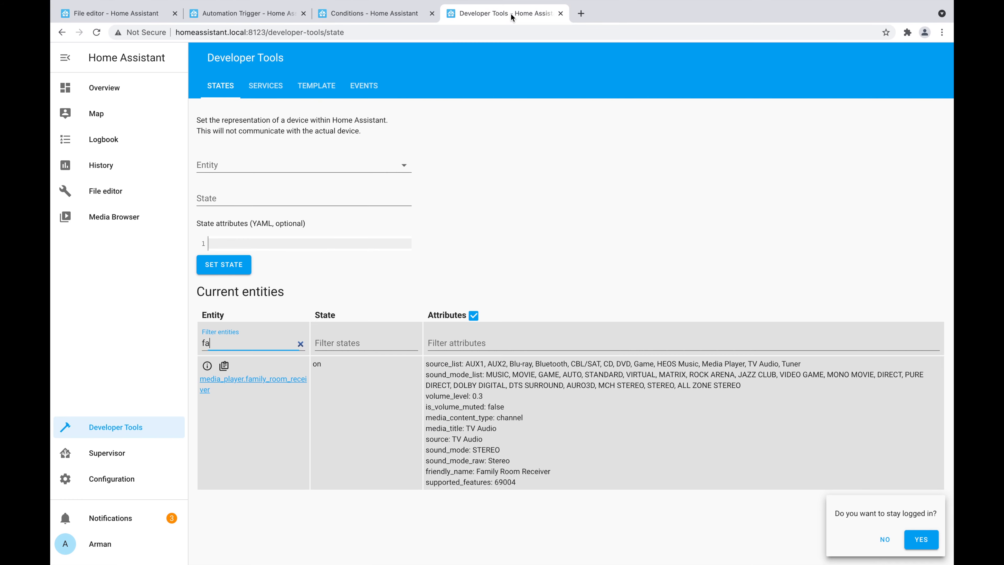
{"action": "double_click", "coordinate": [220, 341]}
{"action": "left_click", "coordinate": [220, 391]}
{"action": "left_click_drag", "start_coordinate": [210, 390], "coordinate": [199, 378]}
{"action": "key", "text": "ctrl+c"}
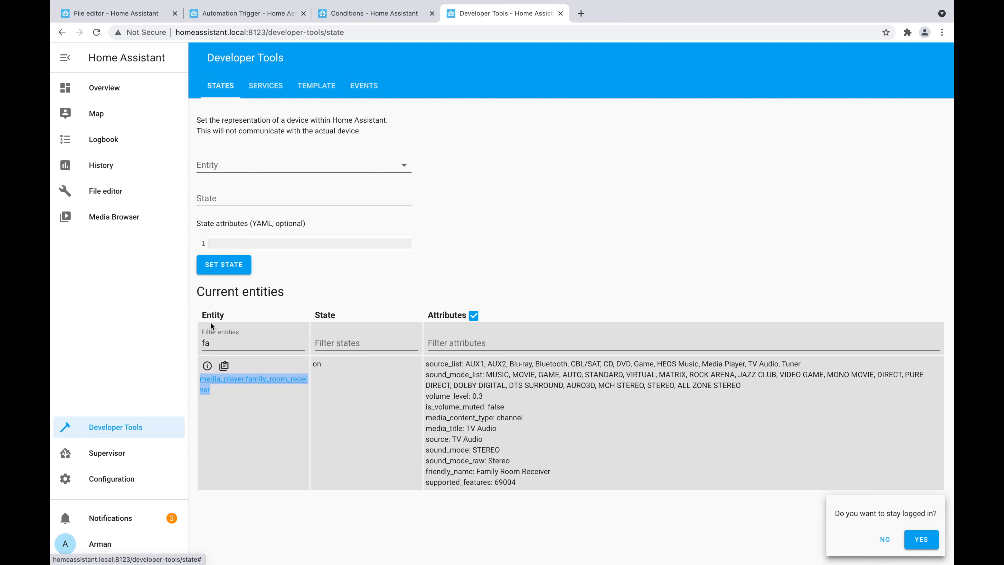
{"action": "left_click", "coordinate": [139, 13]}
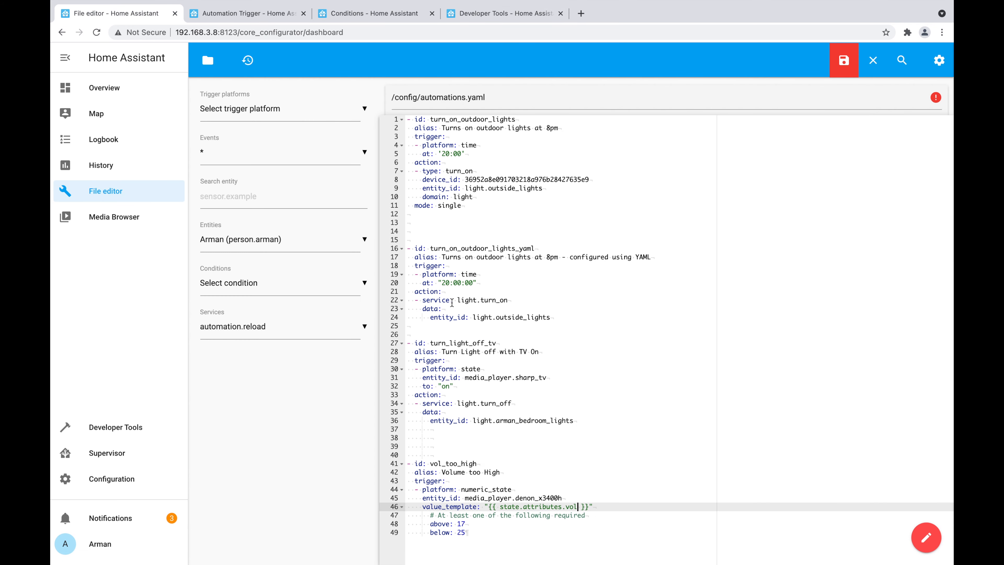
{"action": "left_click_drag", "start_coordinate": [568, 498], "coordinate": [464, 498]}
{"action": "key", "text": "ctrl+v"}
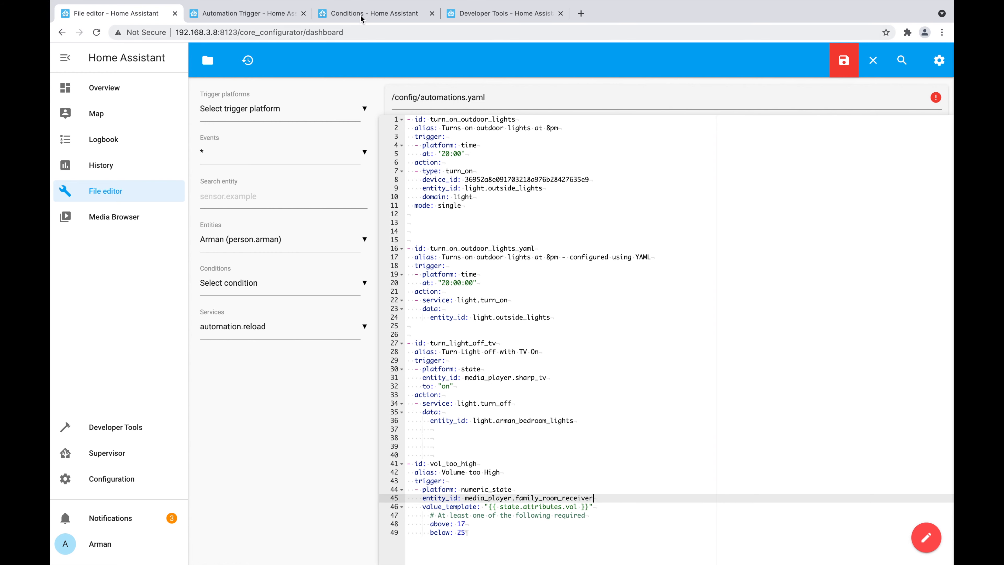
Get the receiver's volume attribute name from Developer Tools and change the value_template to state.attributes.volume_level.
{"action": "left_click", "coordinate": [363, 17]}
{"action": "left_click", "coordinate": [490, 15]}
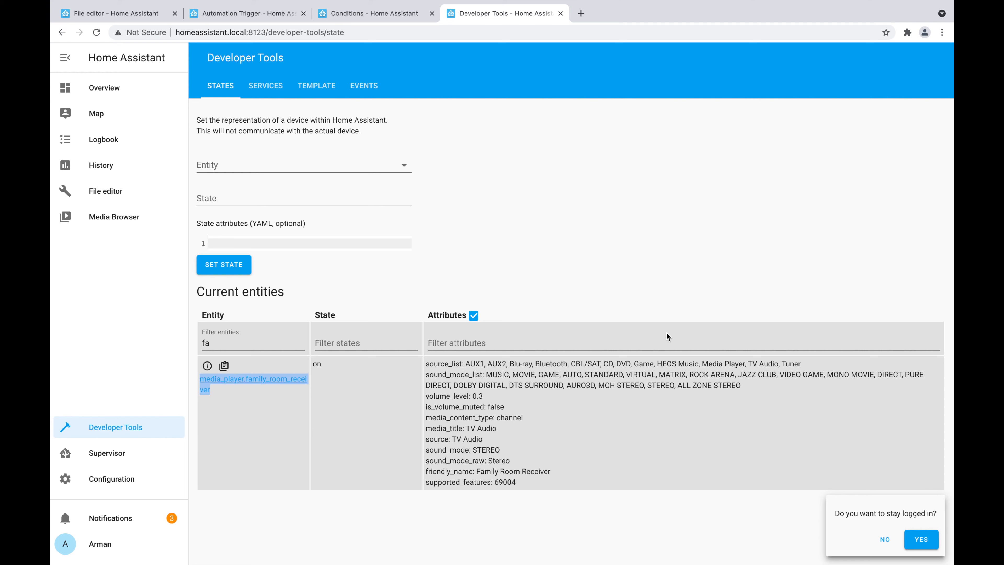
{"action": "left_click_drag", "start_coordinate": [426, 396], "coordinate": [469, 398]}
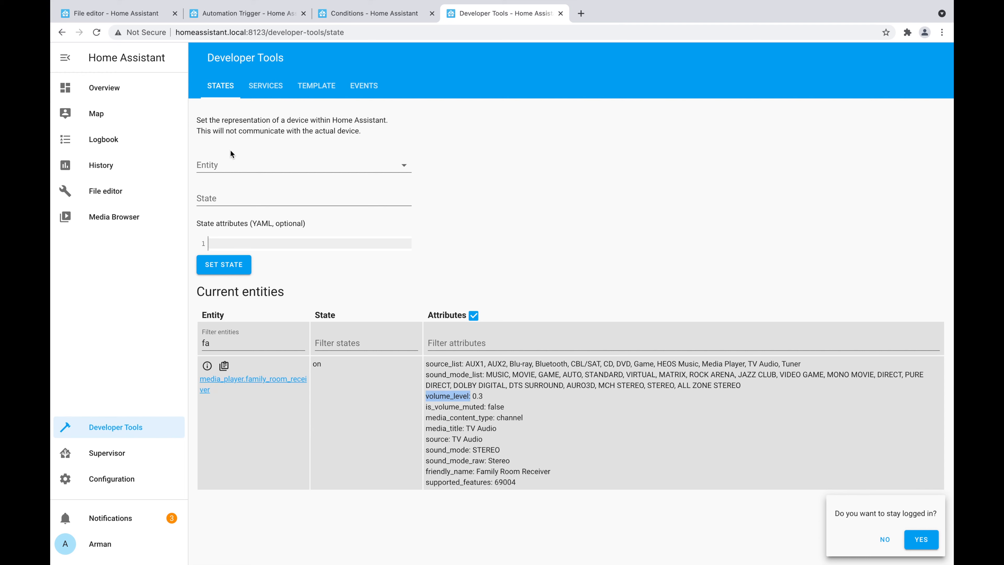
{"action": "left_click", "coordinate": [129, 16]}
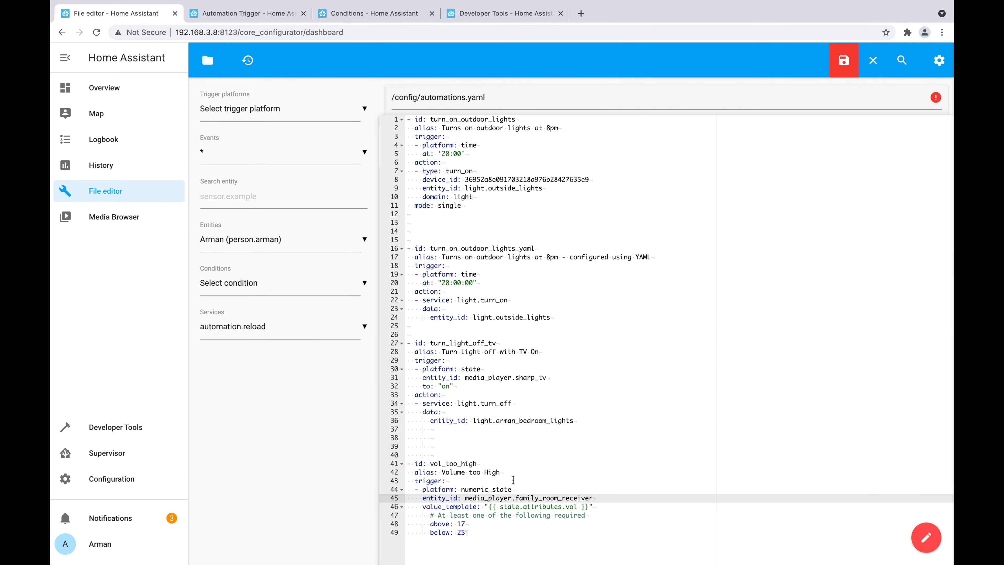
{"action": "double_click", "coordinate": [574, 509]}
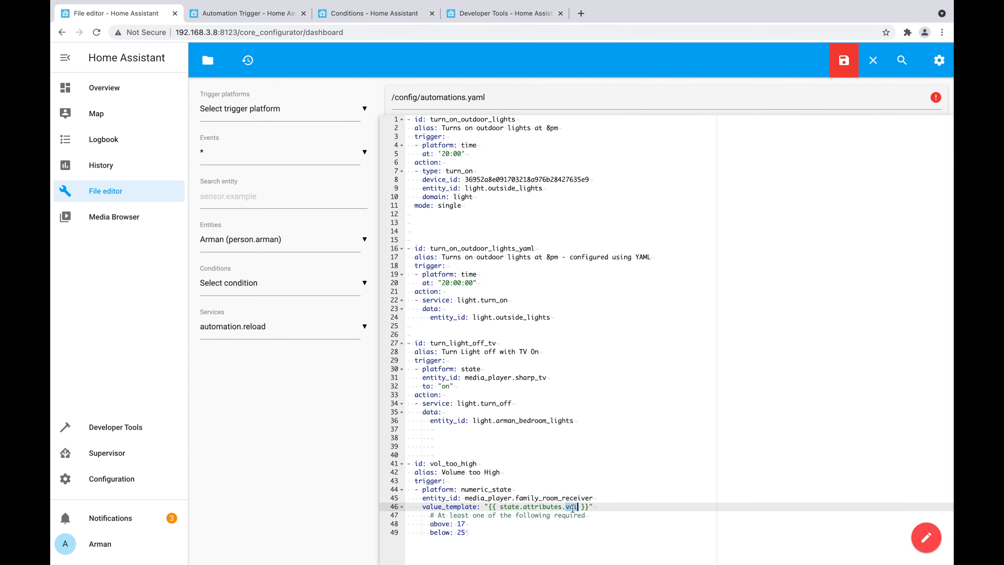
{"action": "type", "text": "volume_level:"}
{"action": "key", "text": "BackSpace"}
Delete the "# At least one of the following required" comment line and set the above threshold to 0.5.
{"action": "double_click", "coordinate": [494, 515]}
{"action": "triple_click", "coordinate": [495, 515]}
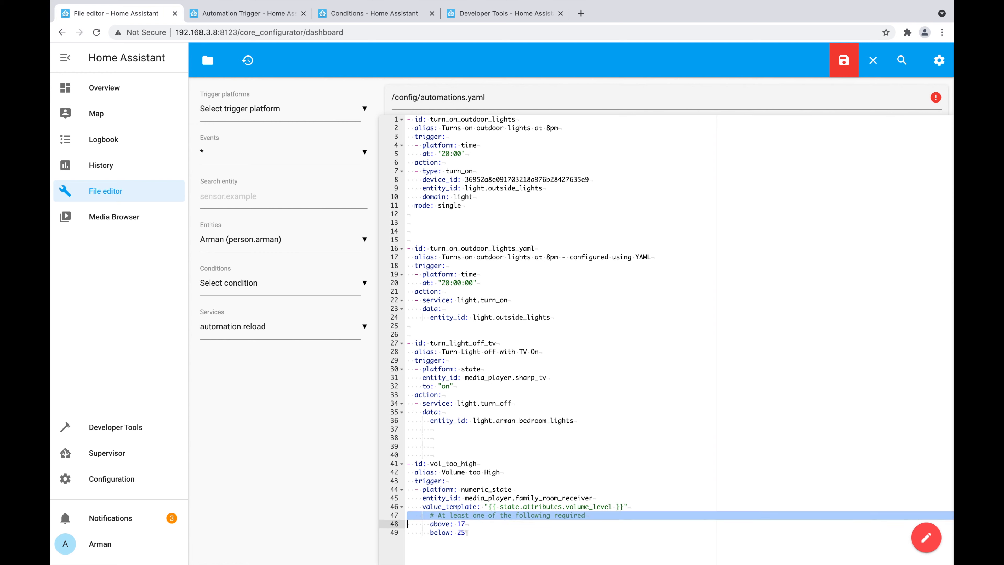
{"action": "key", "text": "BackSpace"}
{"action": "key", "text": "super+Right"}
{"action": "key", "text": "BackSpace"}
{"action": "key", "text": "BackSpace"}
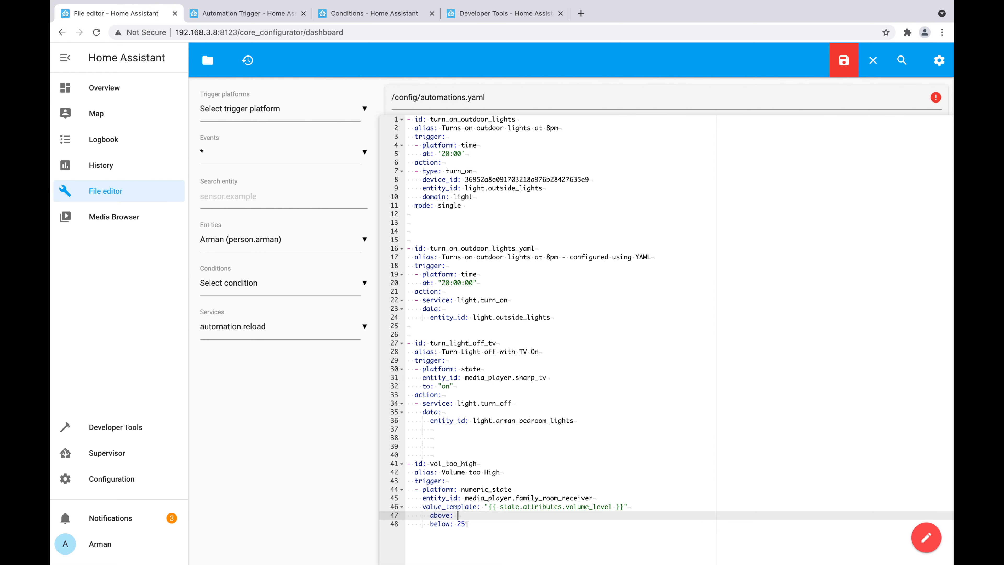
{"action": "type", "text": "0.5"}
Delete the below threshold line from the volume trigger.
{"action": "triple_click", "coordinate": [452, 520]}
{"action": "key", "text": "BackSpace"}
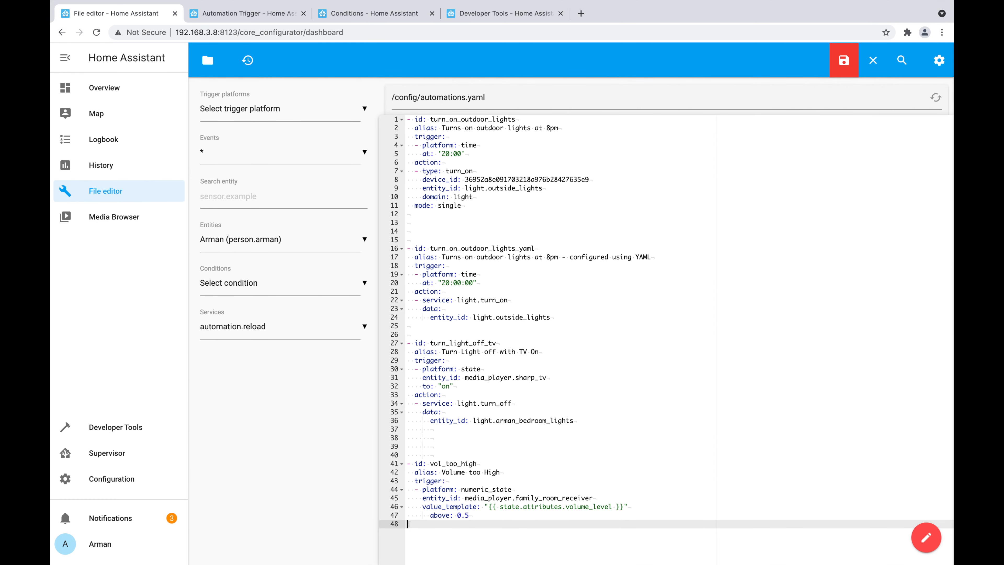
{"action": "key", "text": "BackSpace"}
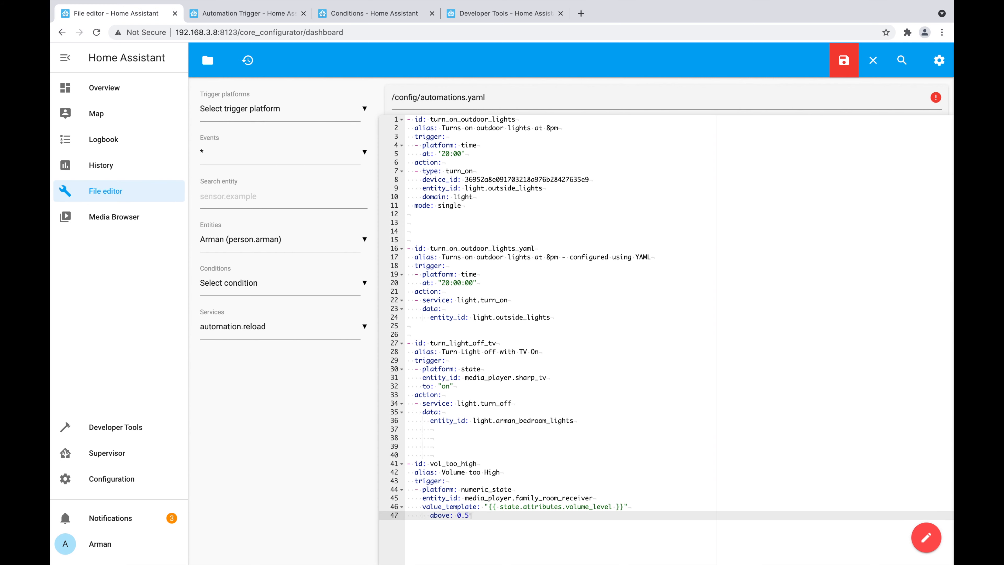
Add a condition: key below the trigger, indented level with trigger, and start a new line under it.
{"action": "key", "text": "Return"}
{"action": "key", "text": "BackSpace"}
{"action": "key", "text": "BackSpace"}
{"action": "key", "text": "BackSpace"}
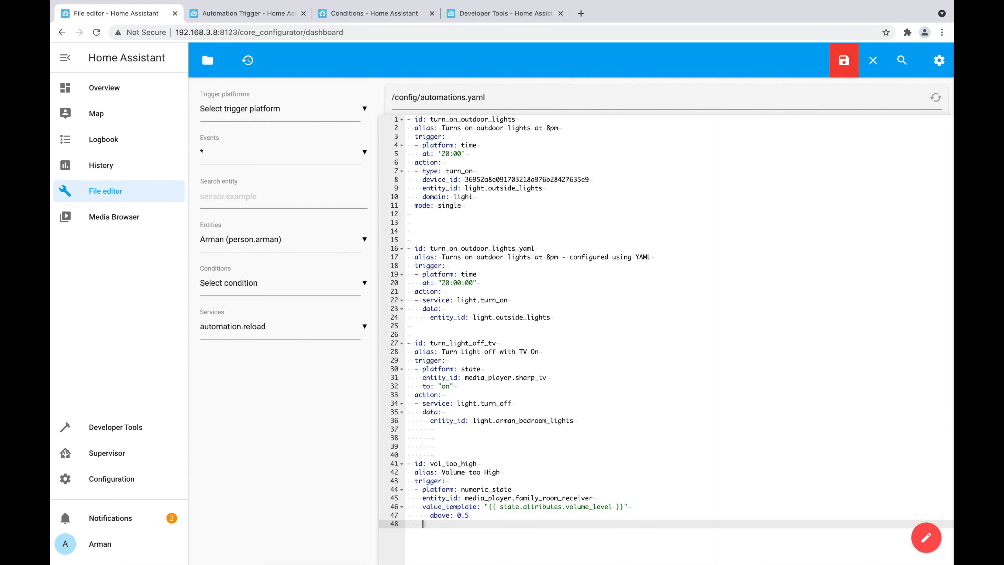
{"action": "type", "text": "condition"}
{"action": "type", "text": ":"}
{"action": "key", "text": "Return"}
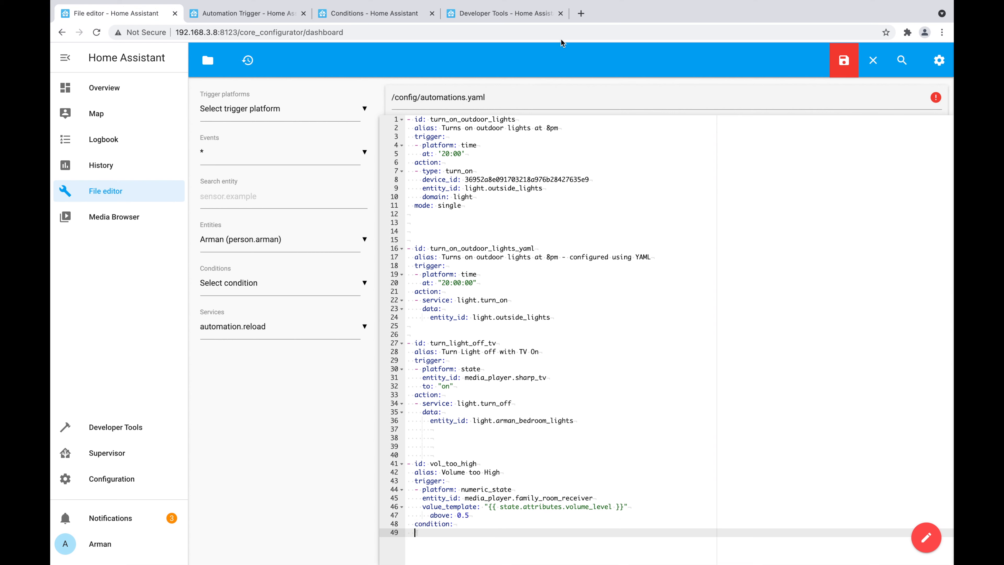
Find the Time condition example in the Conditions documentation and copy it from condition: through the after: line.
{"action": "left_click", "coordinate": [374, 13]}
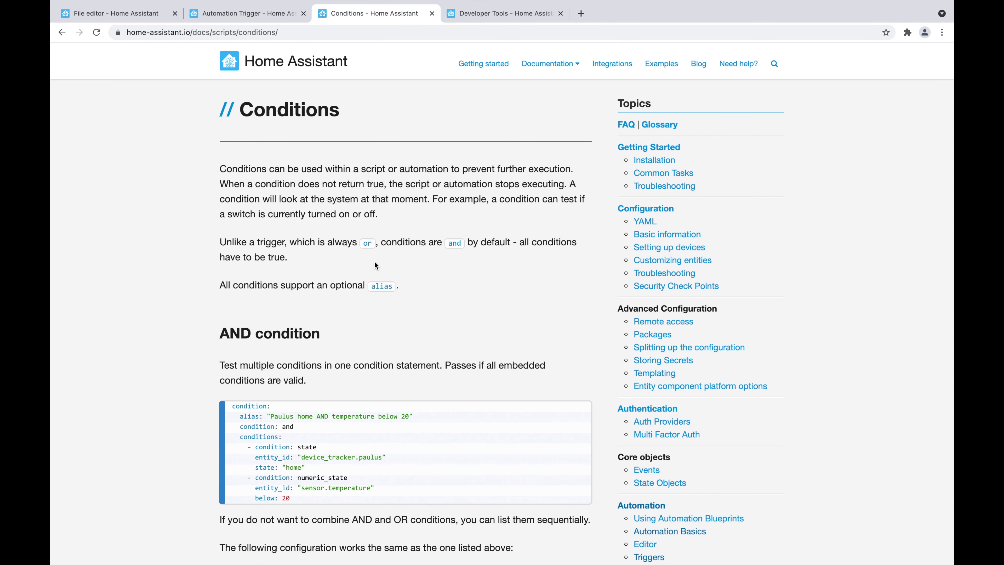
{"action": "scroll", "coordinate": [325, 303], "scroll_direction": "down", "scroll_amount": 5}
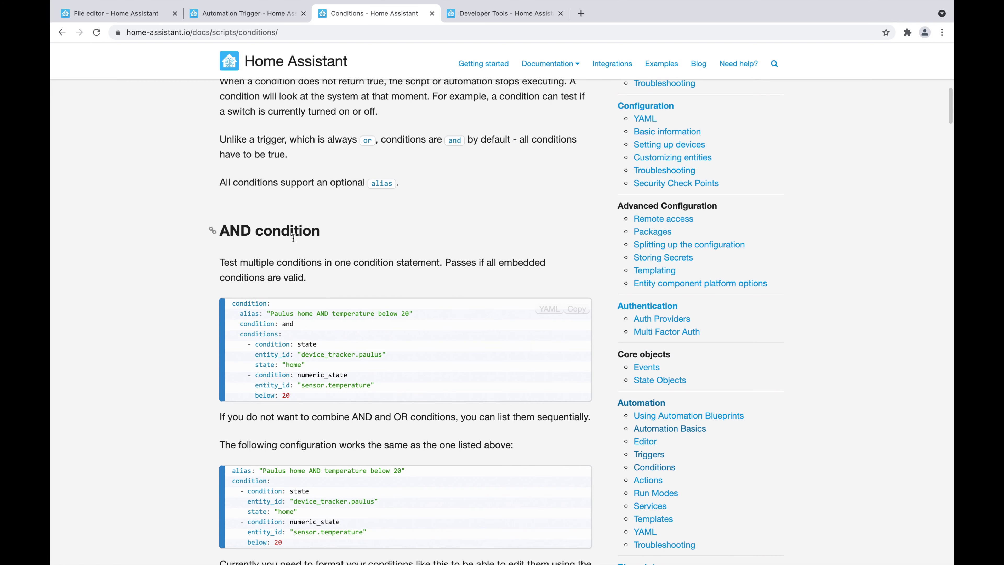
{"action": "scroll", "coordinate": [282, 256], "scroll_direction": "down", "scroll_amount": 10}
{"action": "scroll", "coordinate": [282, 256], "scroll_direction": "down", "scroll_amount": 20}
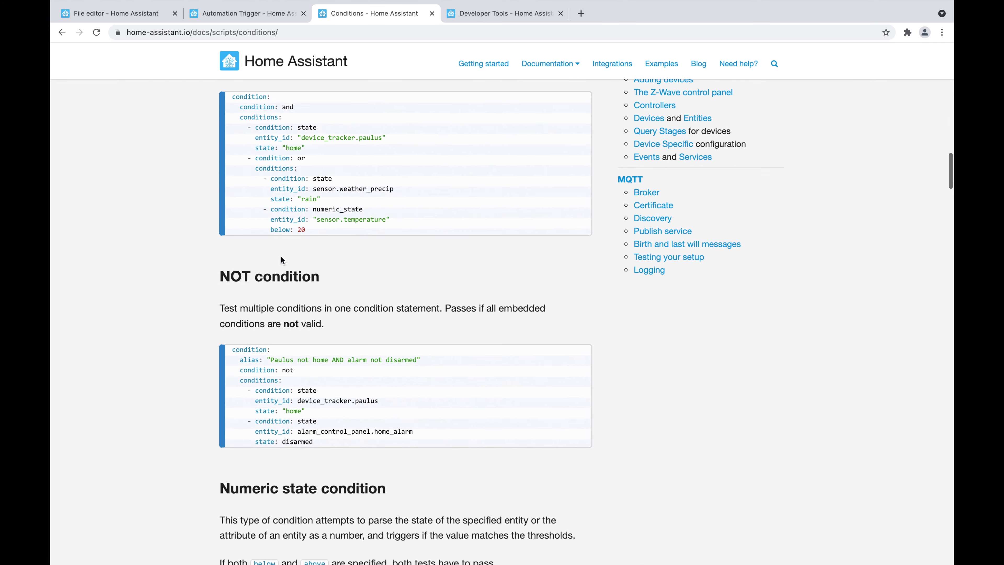
{"action": "scroll", "coordinate": [281, 256], "scroll_direction": "down", "scroll_amount": 20}
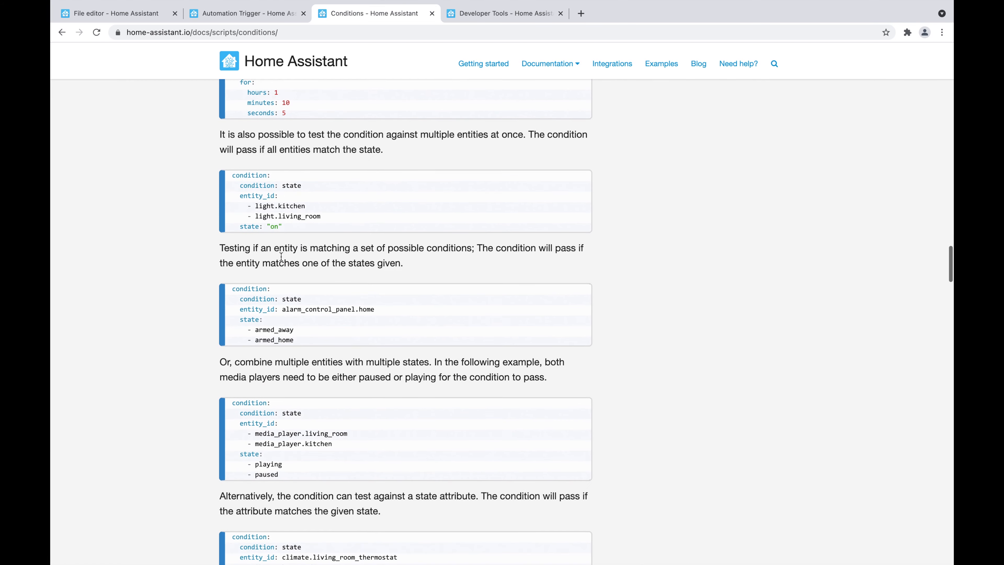
{"action": "scroll", "coordinate": [282, 259], "scroll_direction": "up", "scroll_amount": 11}
{"action": "scroll", "coordinate": [281, 259], "scroll_direction": "up", "scroll_amount": 20}
{"action": "scroll", "coordinate": [282, 259], "scroll_direction": "down", "scroll_amount": 20}
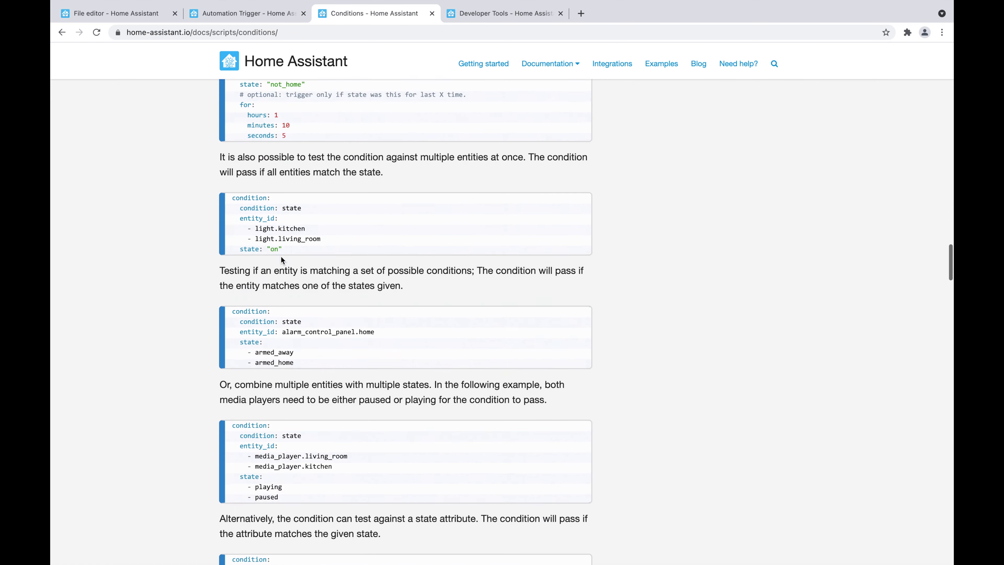
{"action": "scroll", "coordinate": [282, 260], "scroll_direction": "down", "scroll_amount": 20}
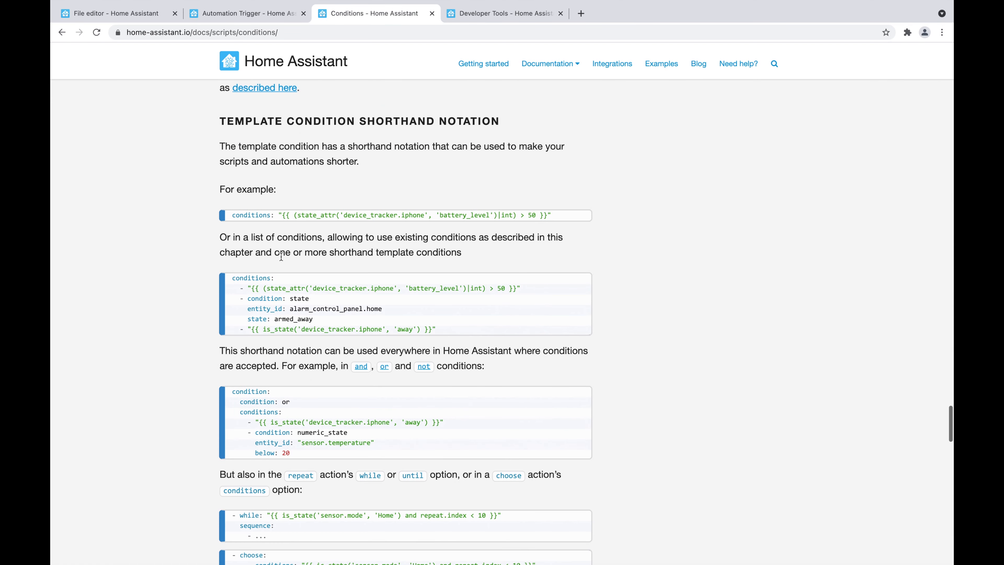
{"action": "scroll", "coordinate": [280, 256], "scroll_direction": "down", "scroll_amount": 5}
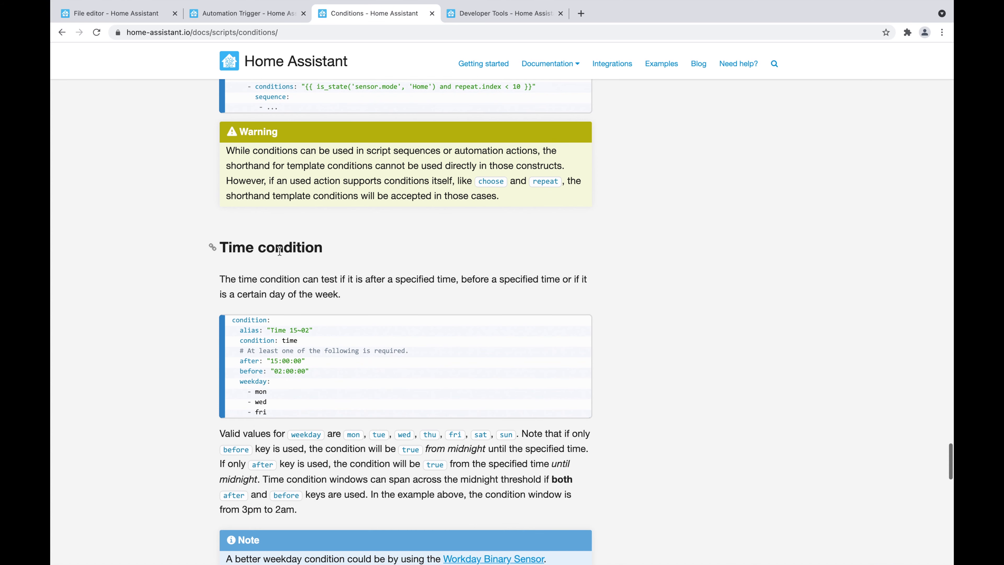
{"action": "scroll", "coordinate": [302, 382], "scroll_direction": "down", "scroll_amount": 2}
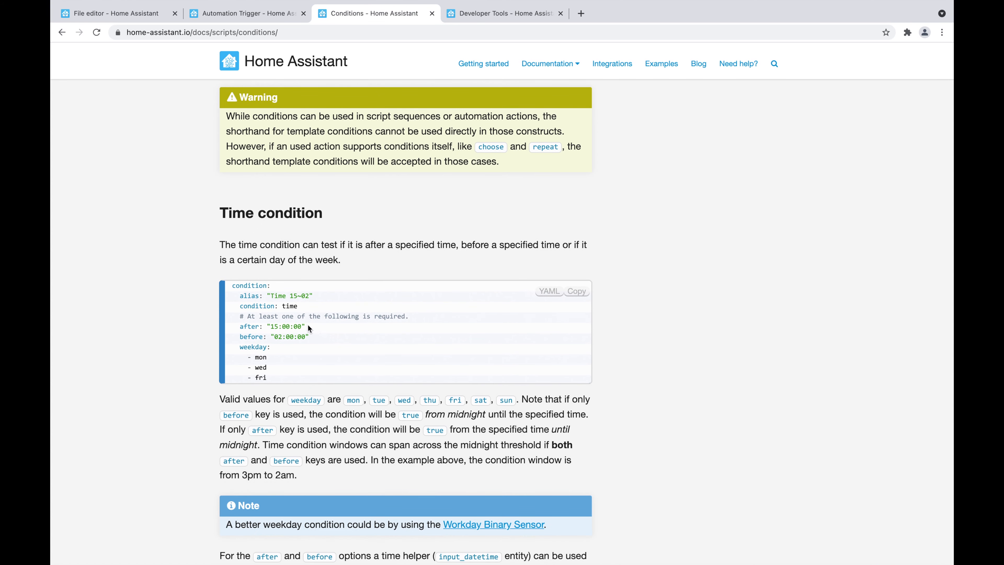
{"action": "left_click_drag", "start_coordinate": [308, 325], "coordinate": [224, 286]}
{"action": "key", "text": "super+c"}
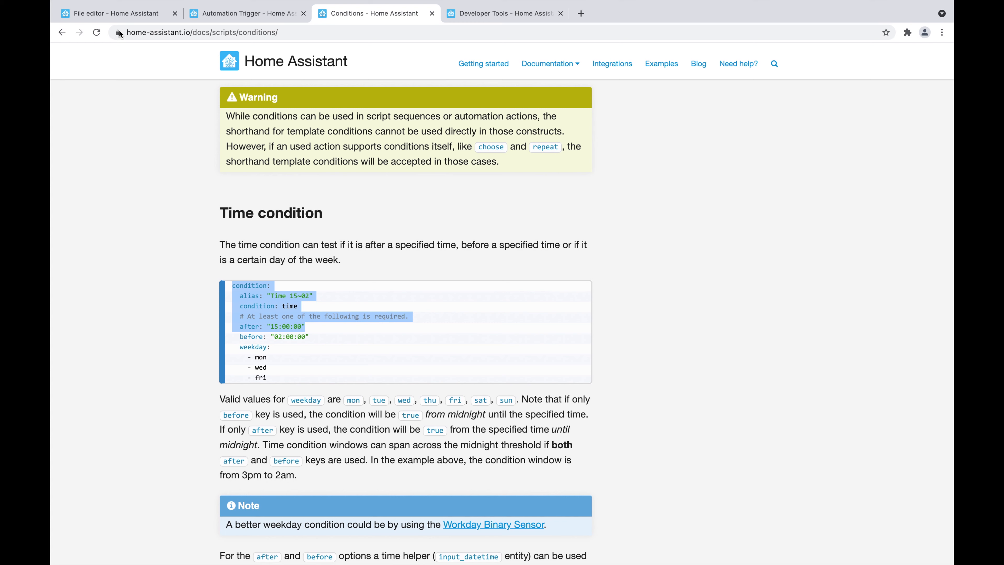
Replace the condition: line of vol_too_high in automations.yaml with the copied time condition and delete its alias line.
{"action": "left_click", "coordinate": [114, 13]}
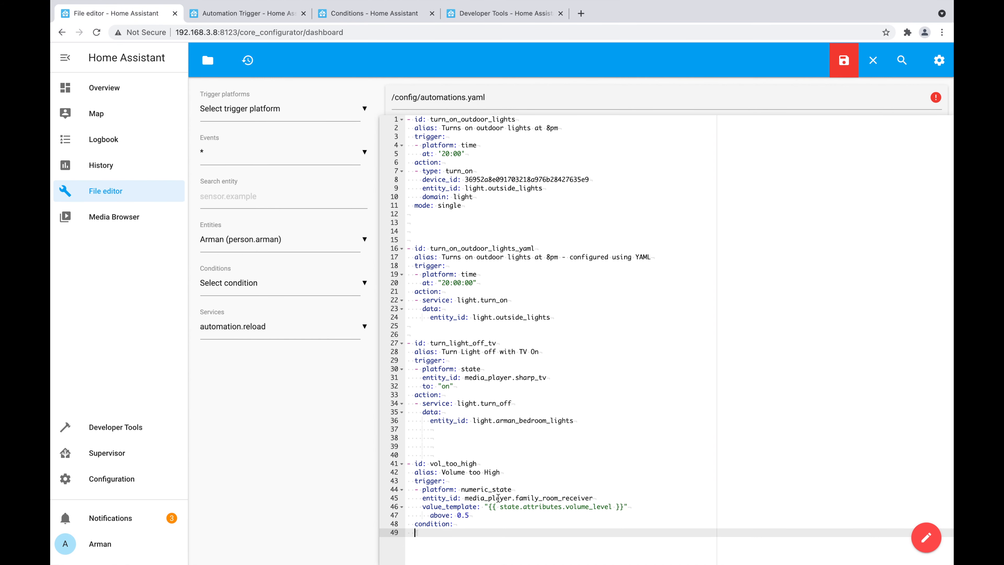
{"action": "left_click_drag", "start_coordinate": [455, 523], "coordinate": [396, 519]}
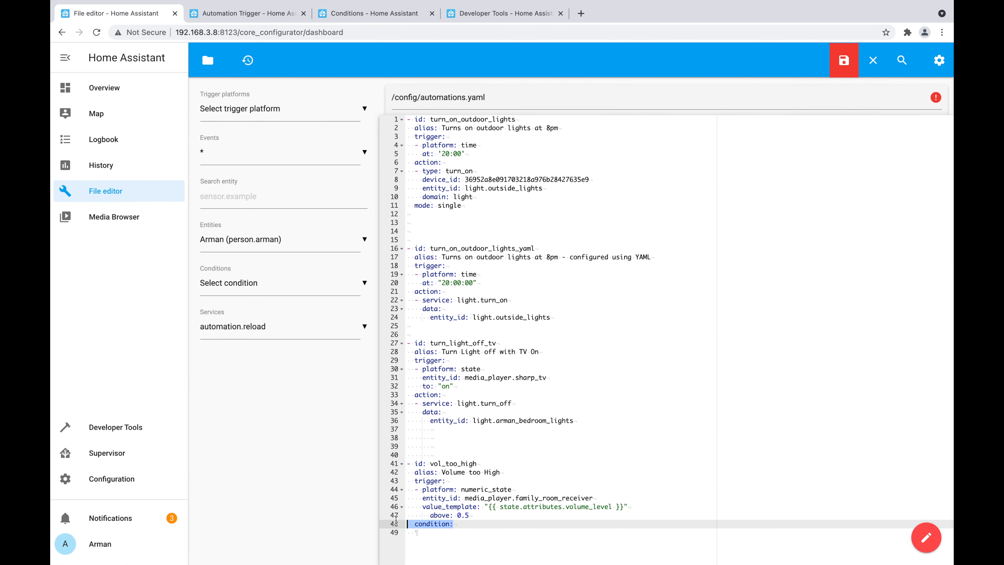
{"action": "key", "text": "super+v"}
{"action": "left_click", "coordinate": [409, 524]}
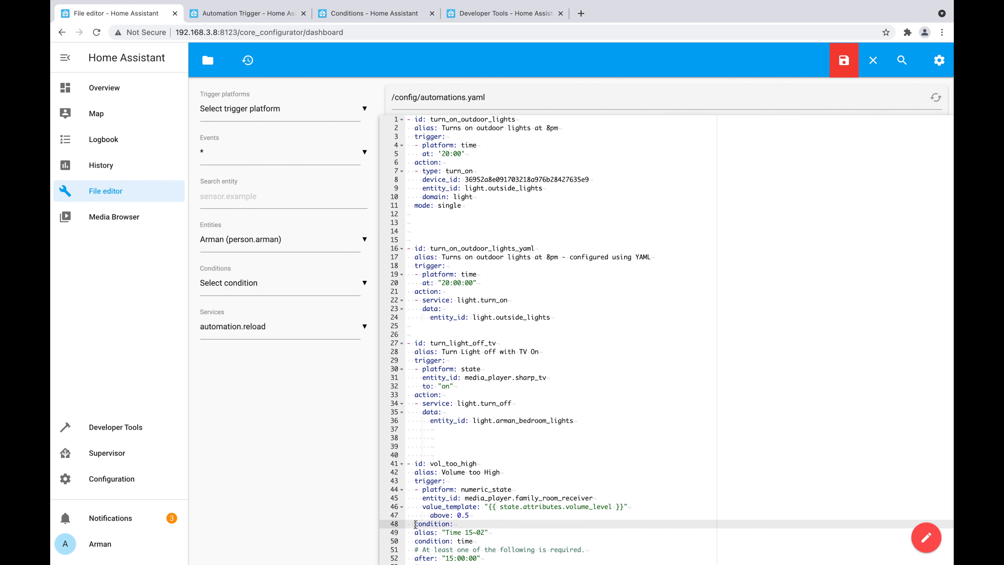
{"action": "scroll", "coordinate": [422, 529], "scroll_direction": "down", "scroll_amount": 1}
{"action": "triple_click", "coordinate": [422, 526]}
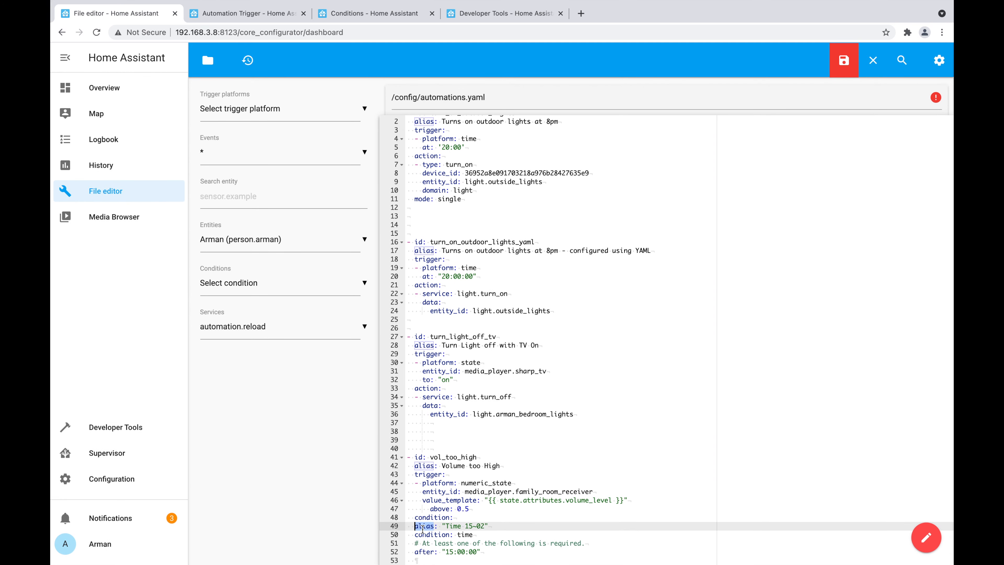
{"action": "key", "text": "BackSpace"}
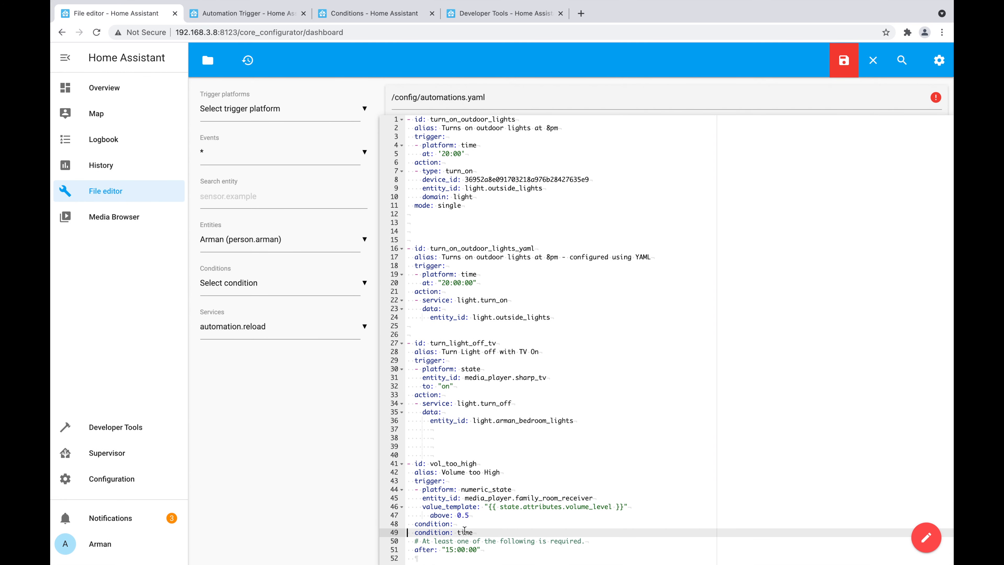
Make condition: time an indented list item with after: aligned under it, and delete the "At least one of the following is required" comment.
{"action": "double_click", "coordinate": [442, 524]}
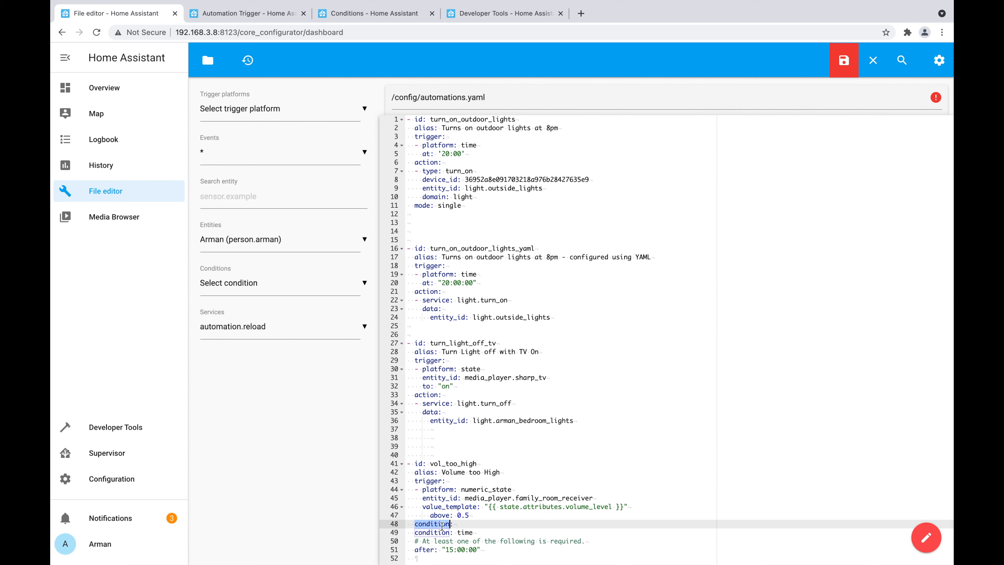
{"action": "left_click", "coordinate": [411, 532]}
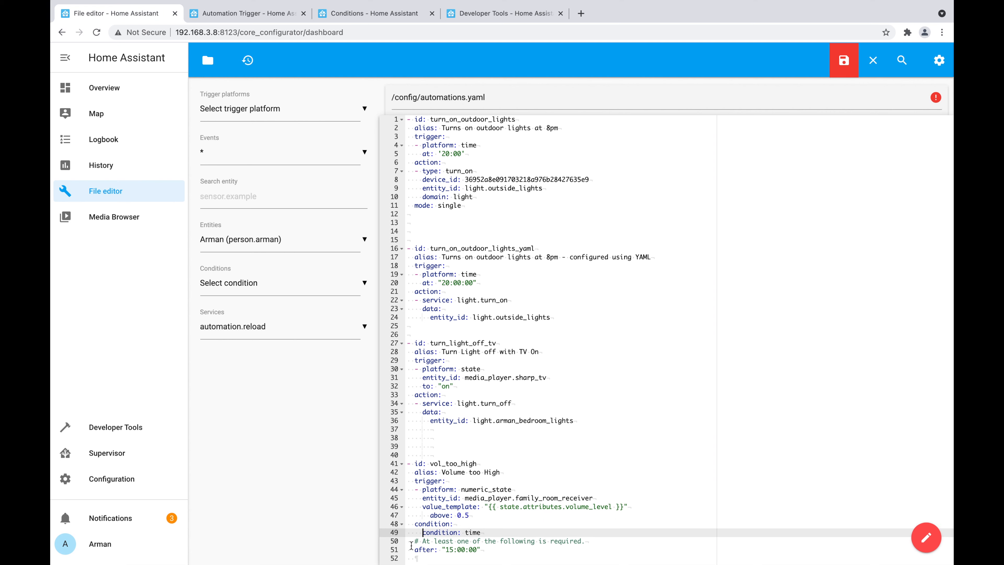
{"action": "left_click", "coordinate": [430, 550]}
{"action": "left_click", "coordinate": [423, 532]}
{"action": "type", "text": "-"}
{"action": "key", "text": "BackSpace"}
{"action": "triple_click", "coordinate": [439, 541]}
{"action": "key", "text": "BackSpace"}
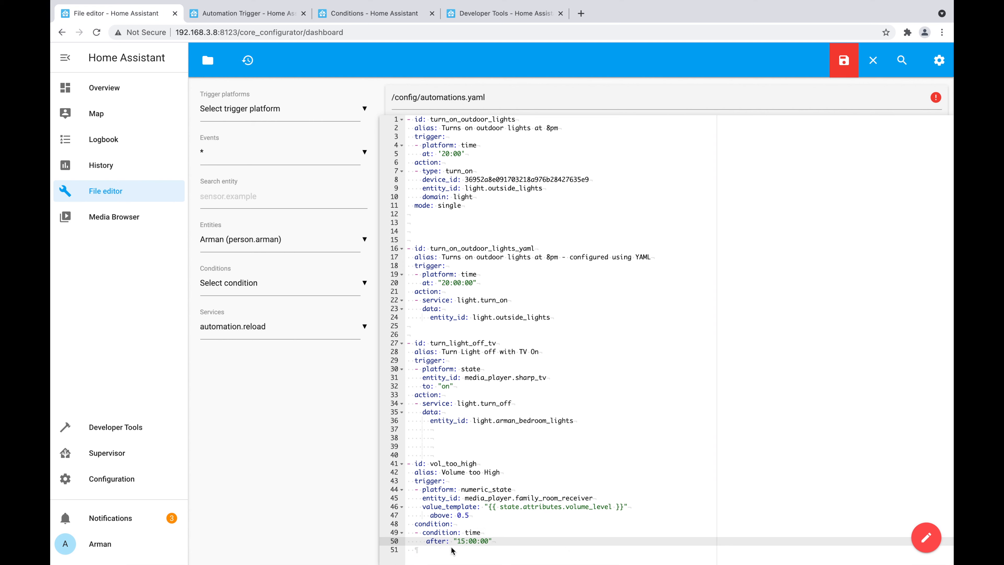
Set the time condition's after value to "22:00:00" and add several blank lines below it.
{"action": "double_click", "coordinate": [461, 541]}
{"action": "key", "text": "BackSpace"}
{"action": "type", "text": "22"}
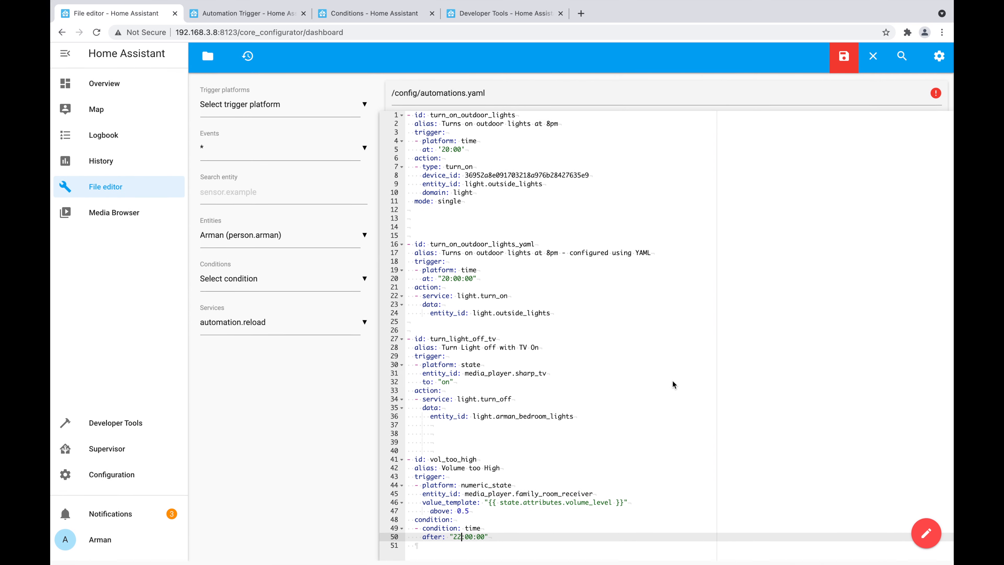
{"action": "left_click", "coordinate": [501, 540]}
{"action": "key", "text": "Return"}
{"action": "key", "text": "Return"}
{"action": "key", "text": "Return"}
{"action": "key", "text": "Return"}
{"action": "key", "text": "Return"}
{"action": "key", "text": "Return"}
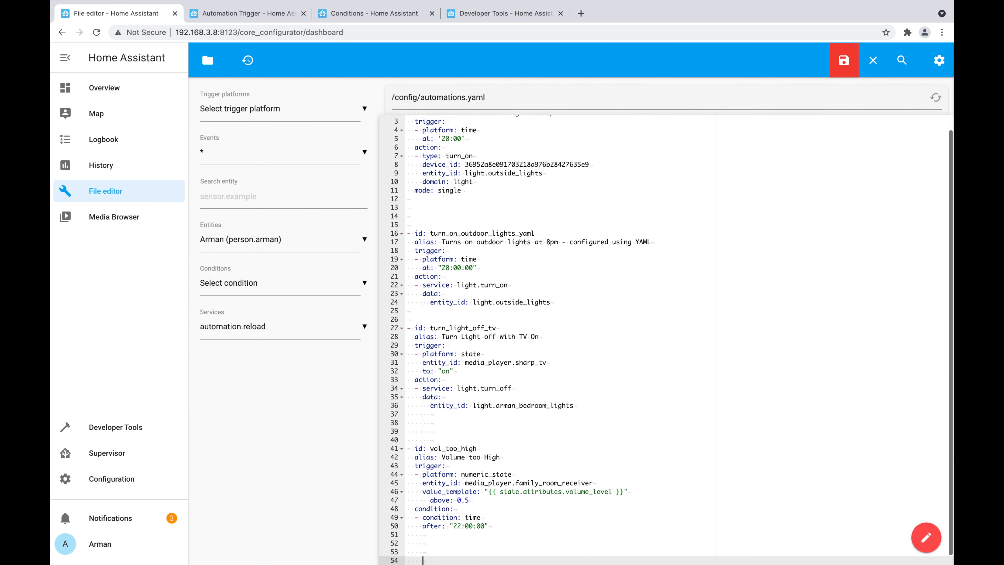
{"action": "key", "text": "Up"}
{"action": "key", "text": "Up"}
{"action": "key", "text": "Up"}
{"action": "key", "text": "Up"}
{"action": "key", "text": "Up"}
{"action": "key", "text": "Up"}
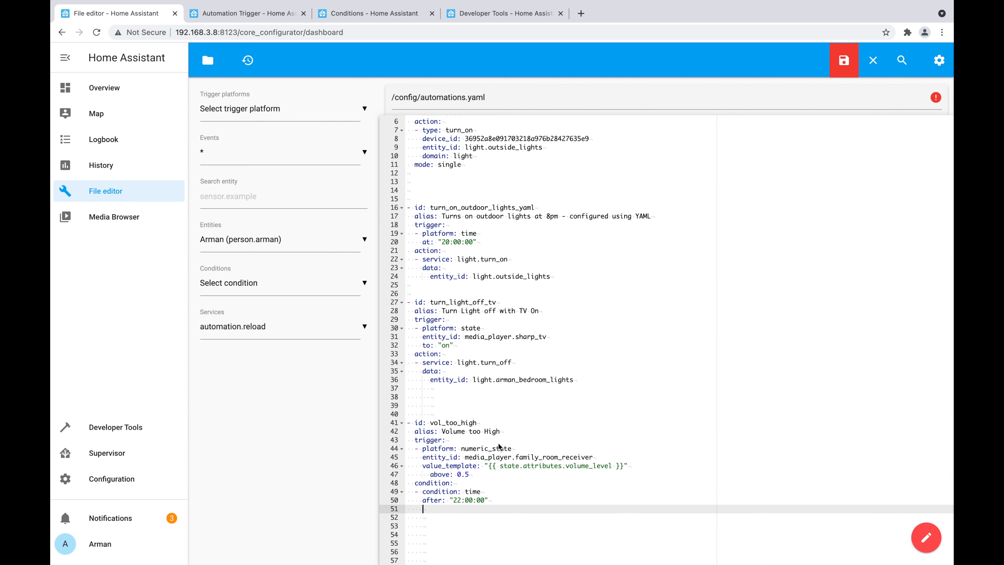
Set the time condition's after value to "21:00:00".
{"action": "mouse_move", "coordinate": [622, 4]}
{"action": "scroll", "coordinate": [523, 505], "scroll_direction": "down", "scroll_amount": 1}
{"action": "left_click", "coordinate": [466, 494]}
{"action": "key", "text": "BackSpace"}
{"action": "type", "text": "1"}
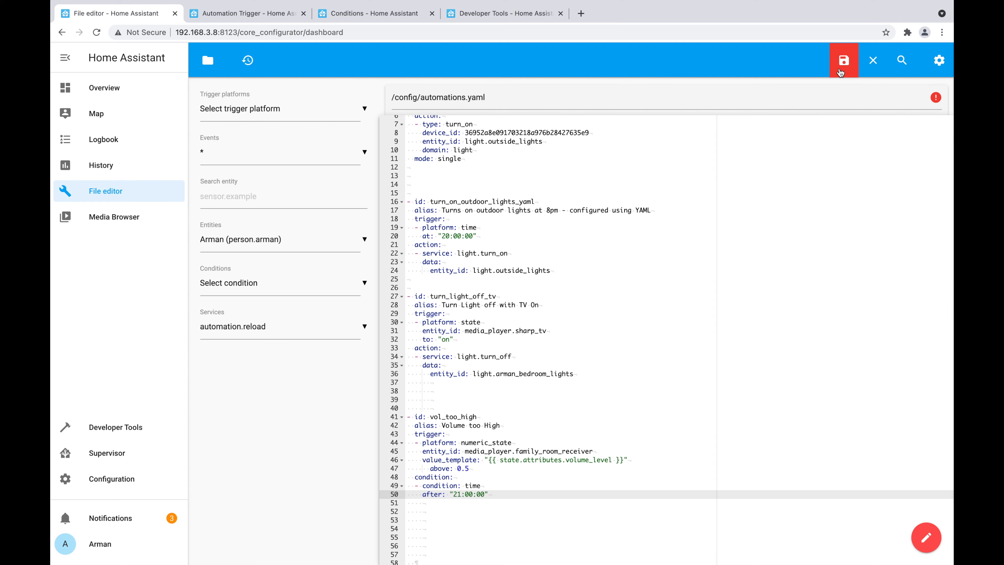
Copy the action block from turn_on_outdoor_lights_yaml and paste it directly below the vol_too_high condition.
{"action": "key", "text": "End"}
{"action": "key", "text": "Return"}
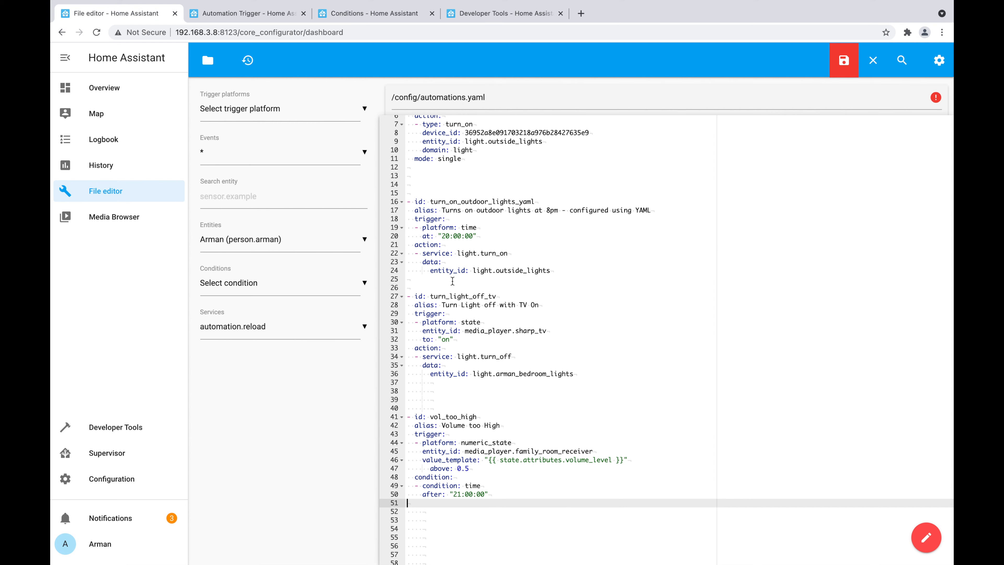
{"action": "left_click_drag", "start_coordinate": [561, 274], "coordinate": [396, 248]}
{"action": "key", "text": "ctrl+c"}
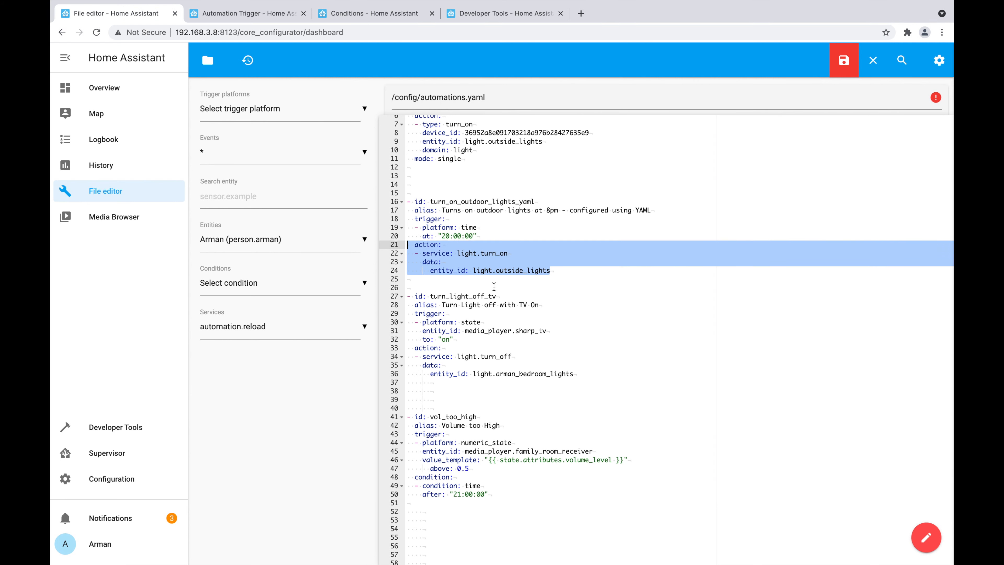
{"action": "left_click", "coordinate": [413, 504]}
{"action": "key", "text": "ctrl+v"}
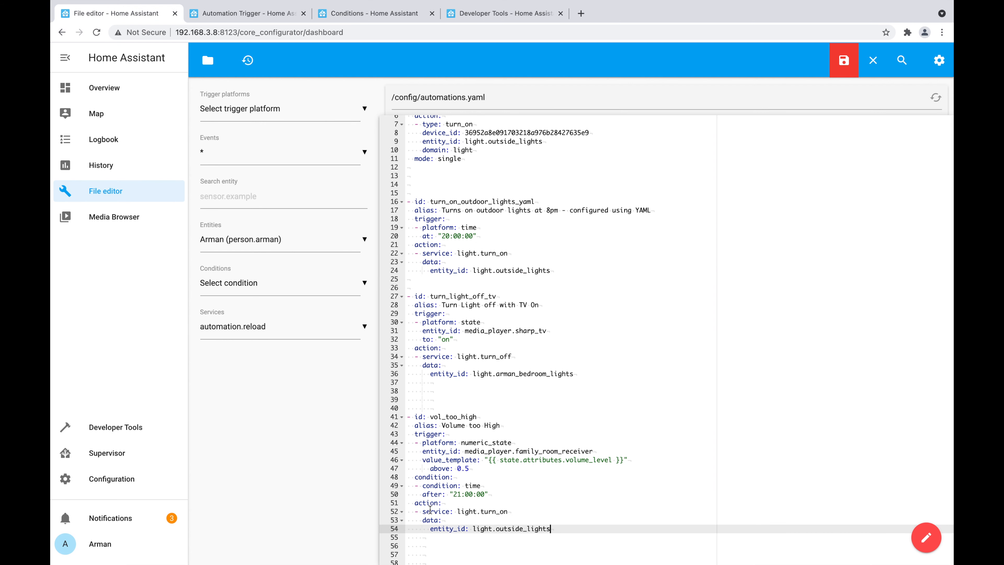
Change the service in the vol_too_high action from light.turn_on to light.toggle.
{"action": "left_click", "coordinate": [506, 511]}
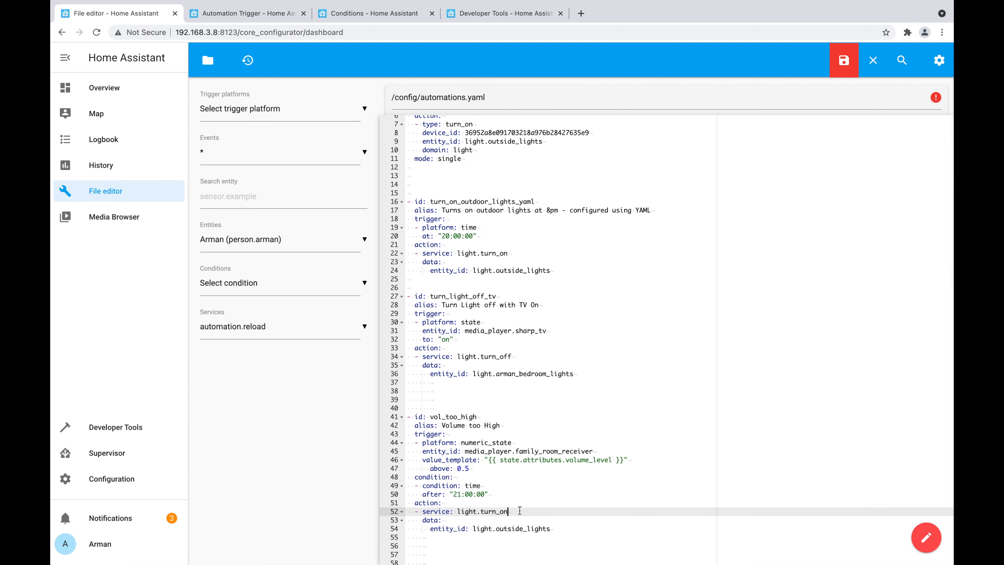
{"action": "key", "text": "BackSpace"}
{"action": "key", "text": "BackSpace"}
{"action": "key", "text": "BackSpace"}
{"action": "key", "text": "BackSpace"}
{"action": "key", "text": "BackSpace"}
{"action": "key", "text": "BackSpace"}
{"action": "type", "text": "oggle"}
Replace outside_lights in the vol_too_high action's entity_id with the bedroom lights name copied from the turn_light_off_tv automation.
{"action": "double_click", "coordinate": [522, 374]}
{"action": "key", "text": "ctrl+c"}
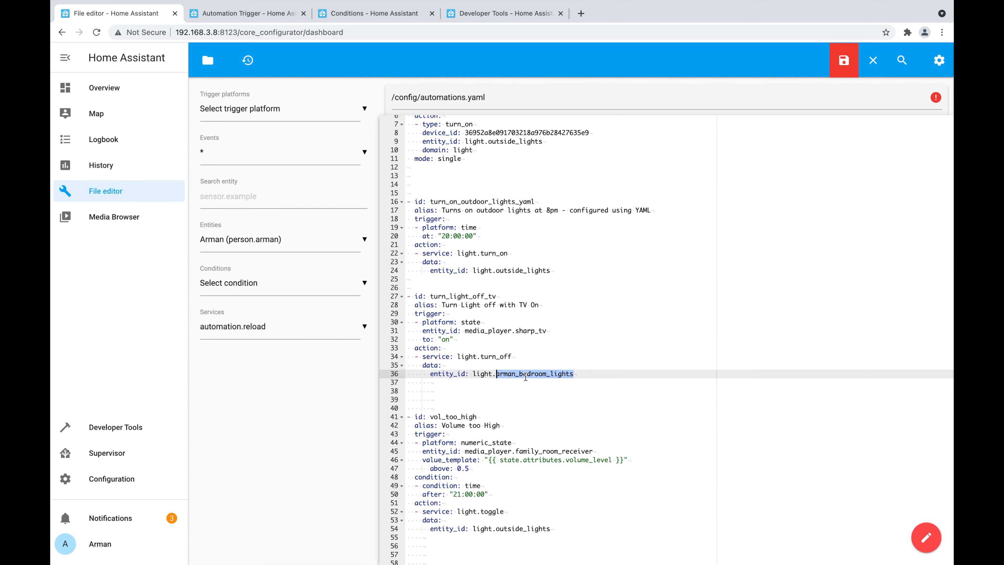
{"action": "double_click", "coordinate": [521, 529]}
{"action": "key", "text": "ctrl+v"}
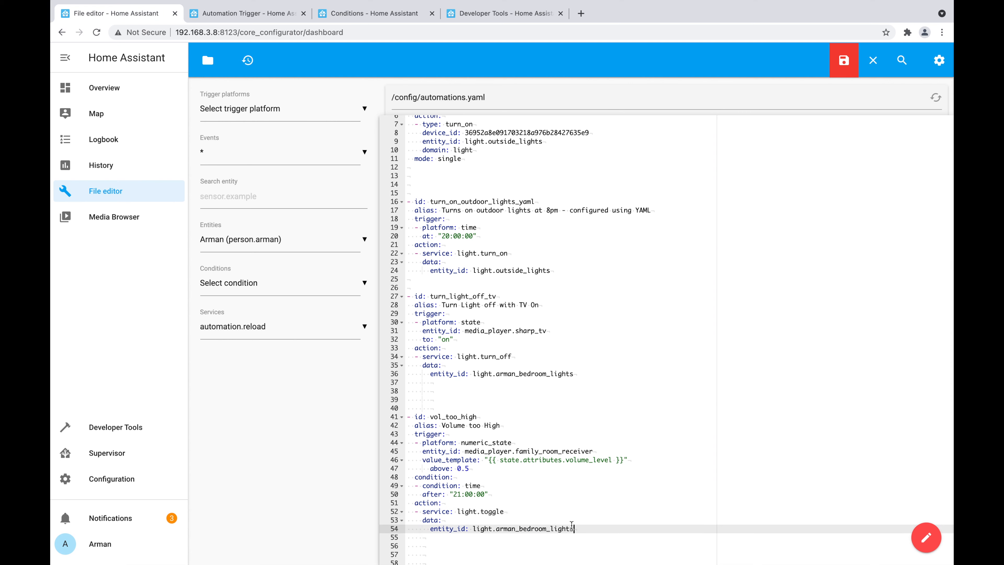
Duplicate the light.toggle service block with its data and entity_id twice below the original in the vol_too_high action.
{"action": "left_click_drag", "start_coordinate": [575, 529], "coordinate": [415, 512]}
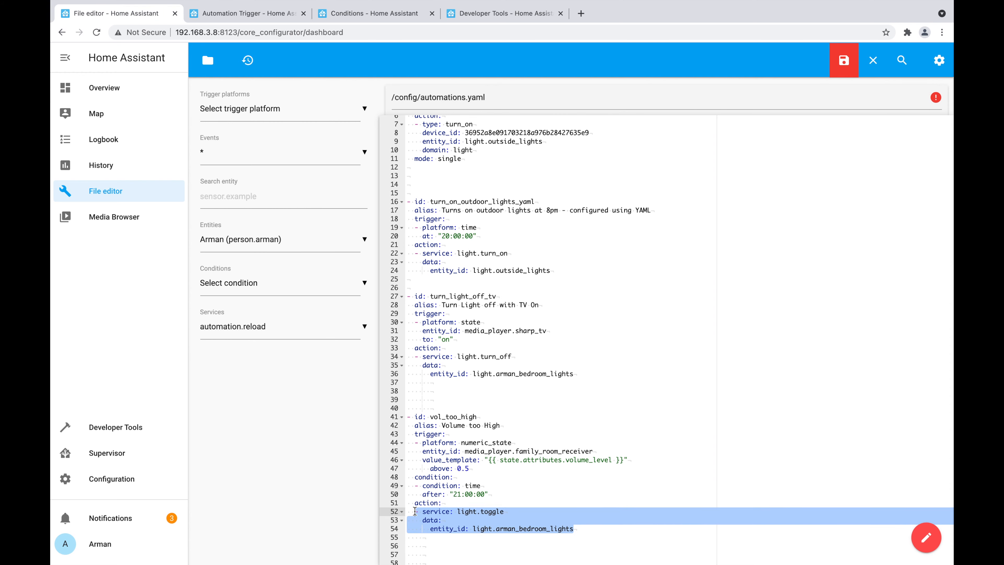
{"action": "left_click", "coordinate": [590, 530]}
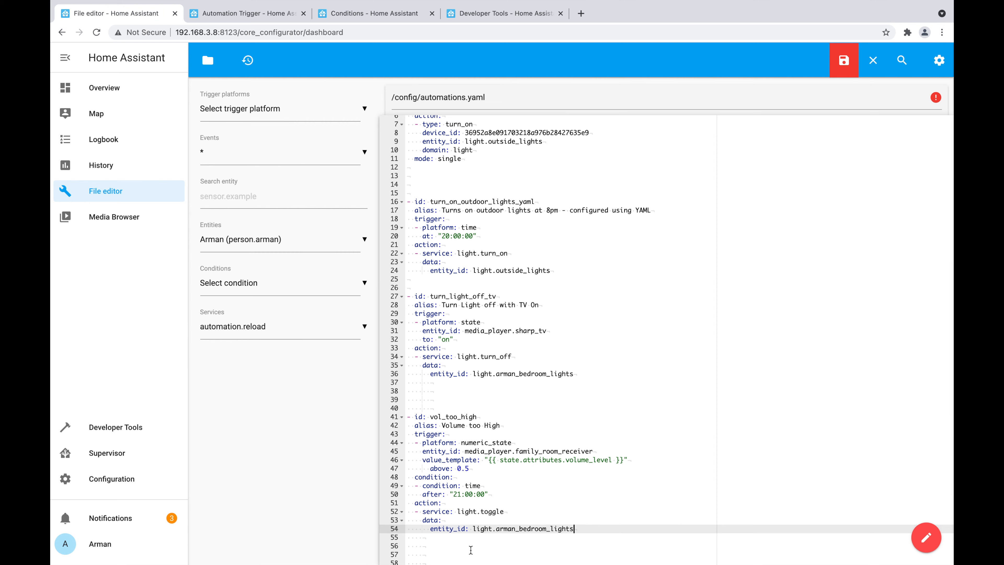
{"action": "key", "text": "Down"}
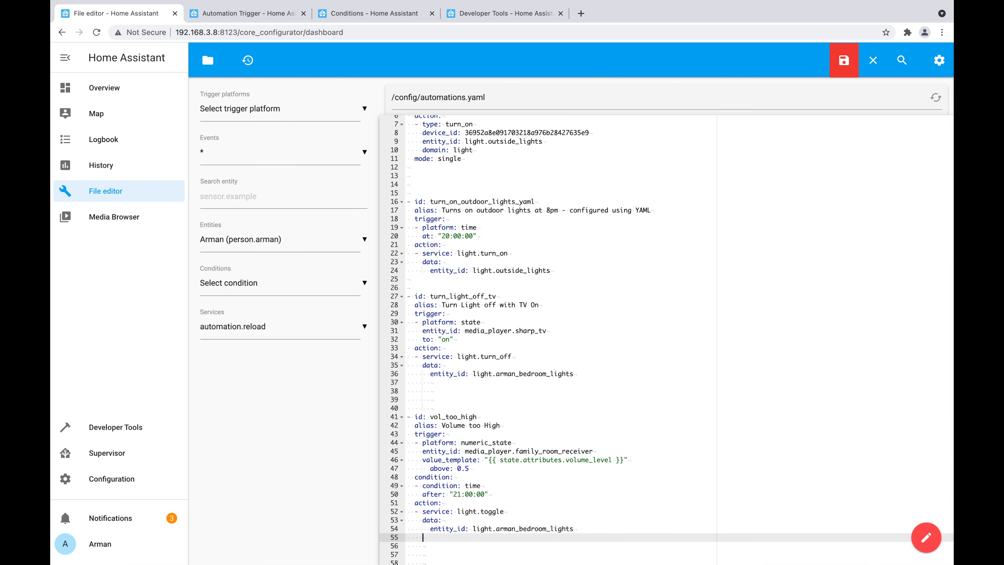
{"action": "type", "text": "- service: light.toggle     data:       entity_id: light.arman_bedroom_lights"}
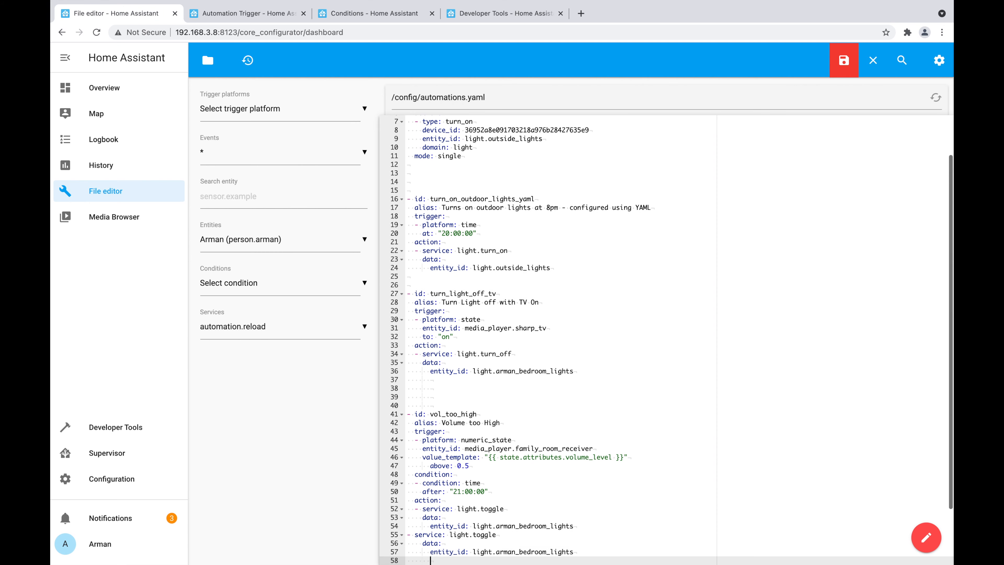
{"action": "key", "text": "Return"}
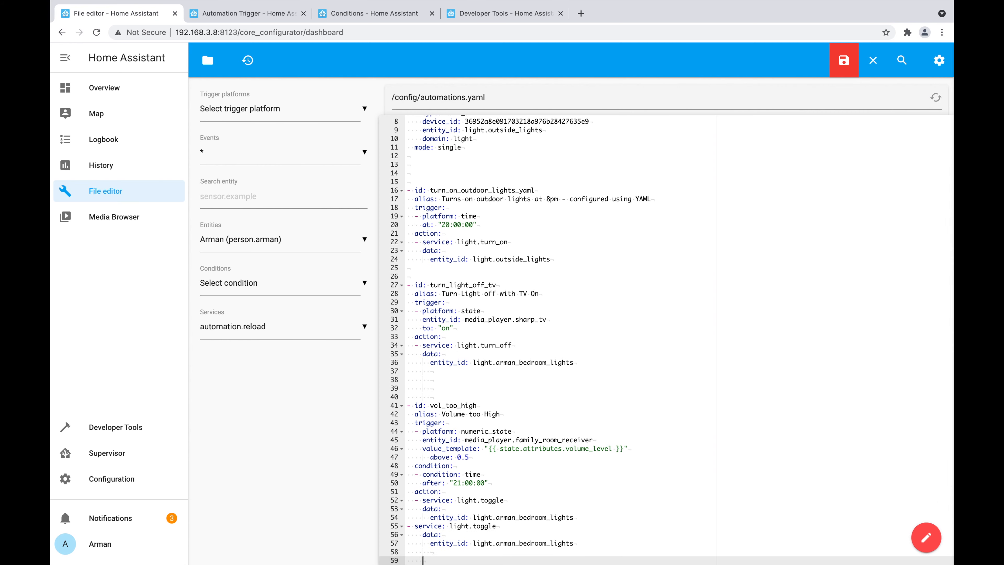
{"action": "type", "text": "- service: light.toggle     data:       entity_id: light.arman_bedroom_lights"}
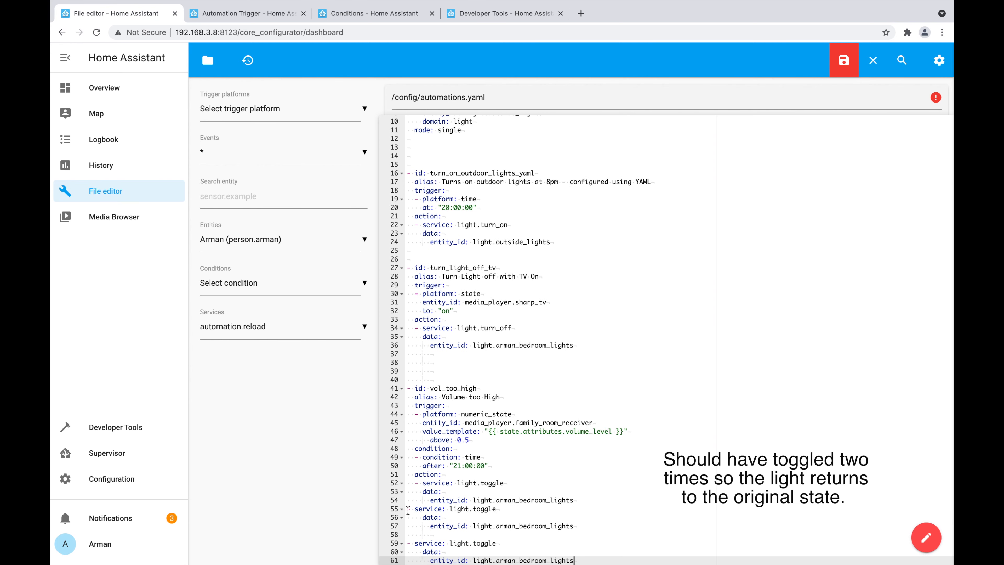
Indent the two duplicated service: light.toggle lines so they align with the first service entry under action.
{"action": "left_click", "coordinate": [414, 511]}
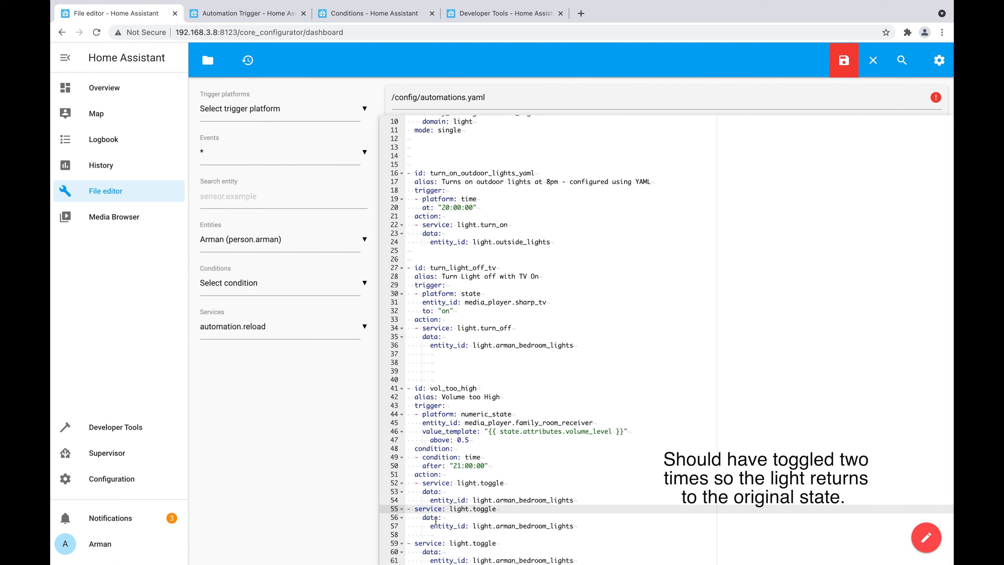
{"action": "left_click", "coordinate": [407, 543]}
{"action": "scroll", "coordinate": [435, 532], "scroll_direction": "down", "scroll_amount": 3}
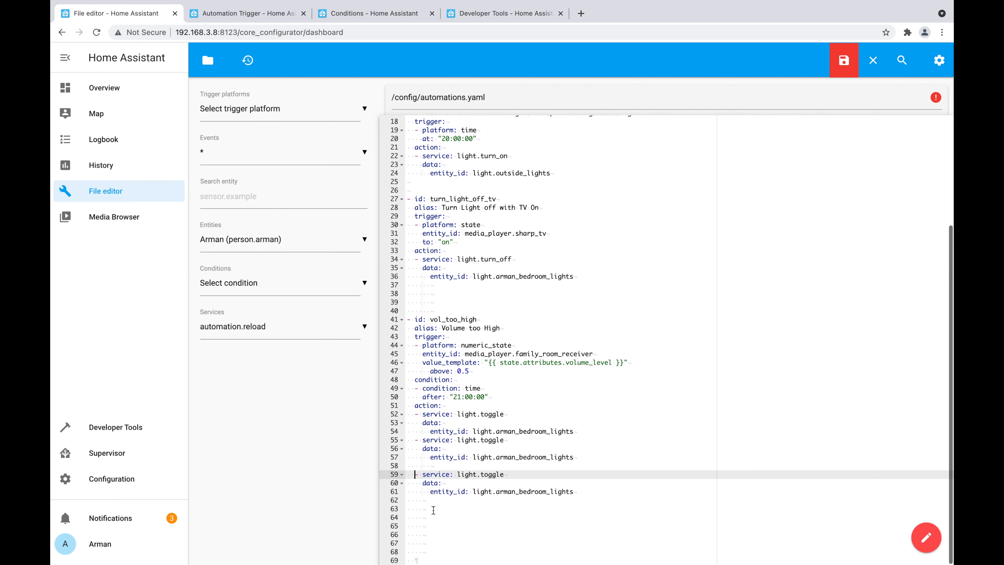
Add a - delay: "00:00:05" entry on the empty line before the third light.toggle service in the vol_too_high action.
{"action": "left_click", "coordinate": [435, 467]}
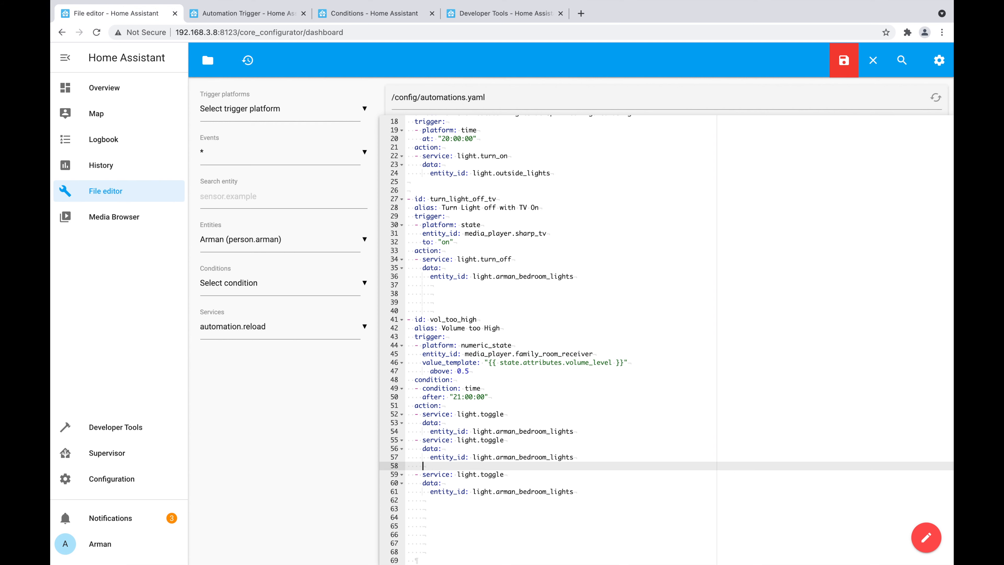
{"action": "key", "text": "BackSpace"}
{"action": "key", "text": "BackSpace"}
{"action": "type", "text": "-delay"}
{"action": "key", "text": "Right"}
{"action": "key", "text": "Right"}
{"action": "key", "text": "Right"}
{"action": "key", "text": "Right"}
{"action": "type", "text": ": \"00:00:05"}
Copy the delay: "00:00:05" line between the first and second light.toggle services, leaving no blank line after it.
{"action": "triple_click", "coordinate": [460, 466]}
{"action": "key", "text": "ctrl+c"}
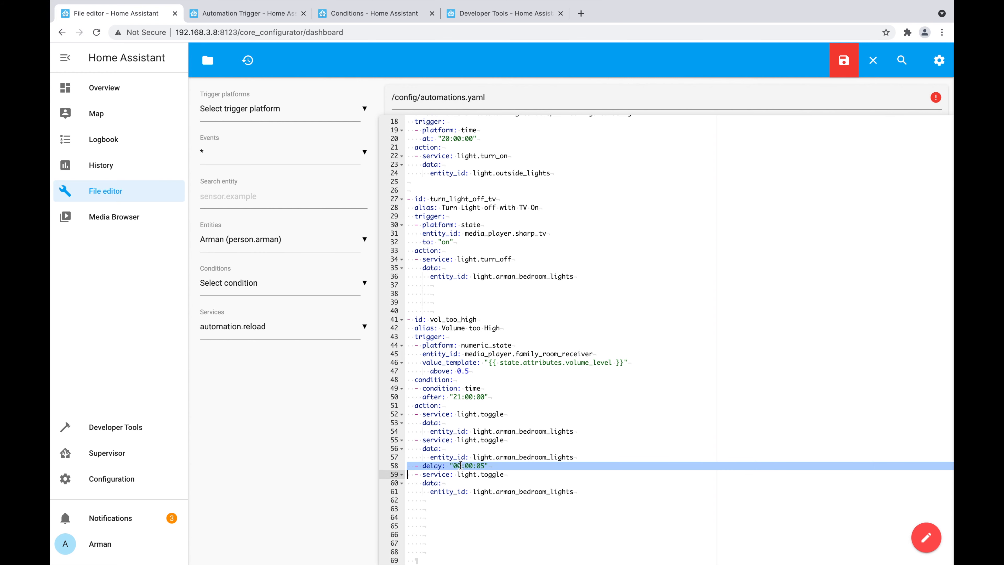
{"action": "left_click", "coordinate": [589, 431]}
{"action": "key", "text": "Return"}
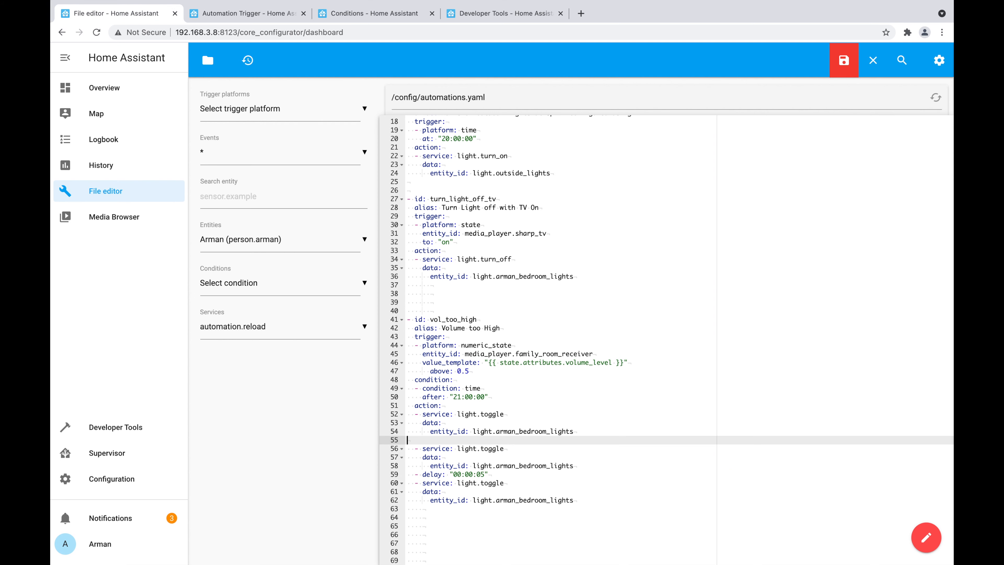
{"action": "key", "text": "ctrl+v"}
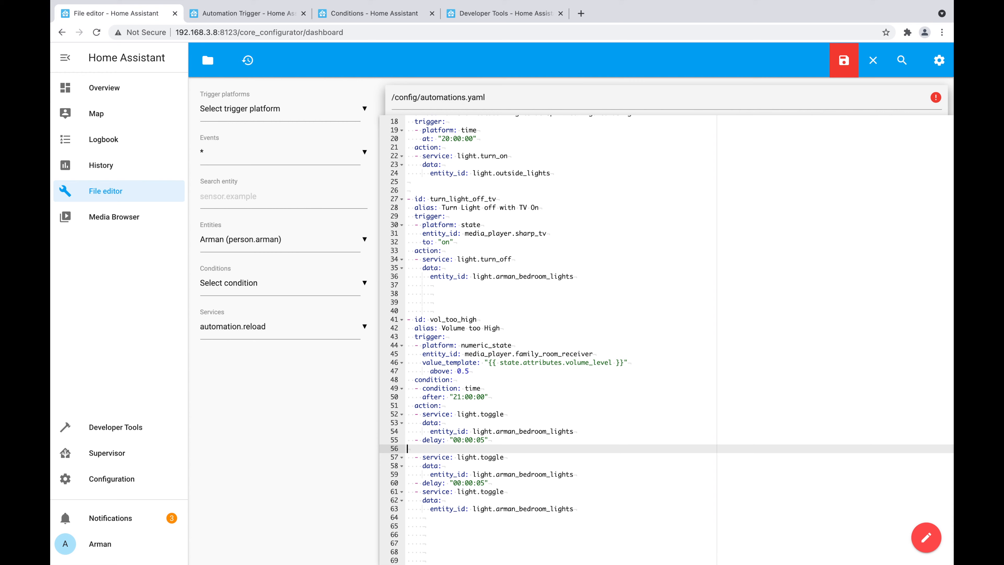
{"action": "key", "text": "BackSpace"}
{"action": "left_click", "coordinate": [487, 397]}
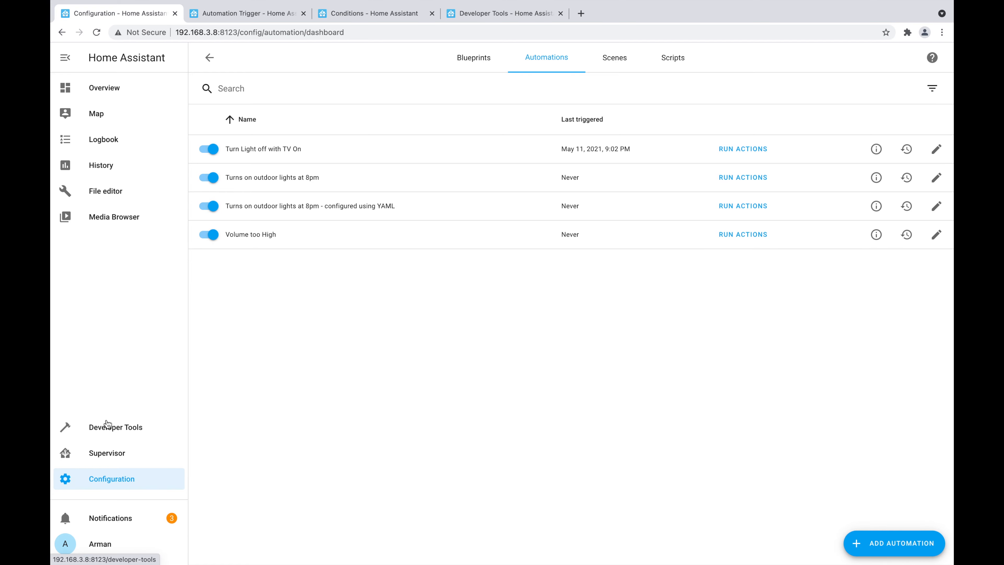
Filter the entity states in Developer Tools to find the bedroom lights used by the automation.
{"action": "left_click", "coordinate": [108, 424]}
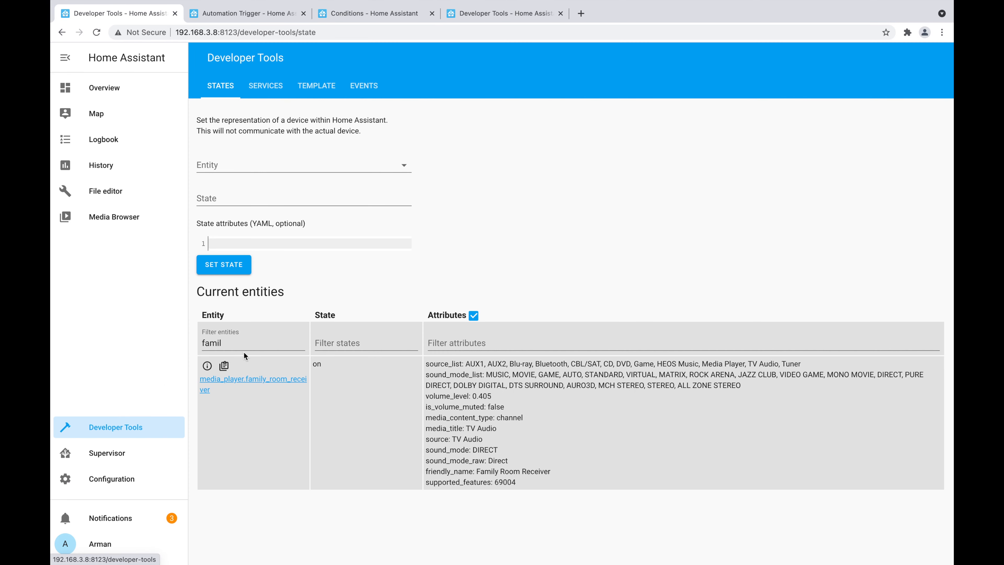
{"action": "double_click", "coordinate": [261, 344]}
{"action": "type", "text": "arman"}
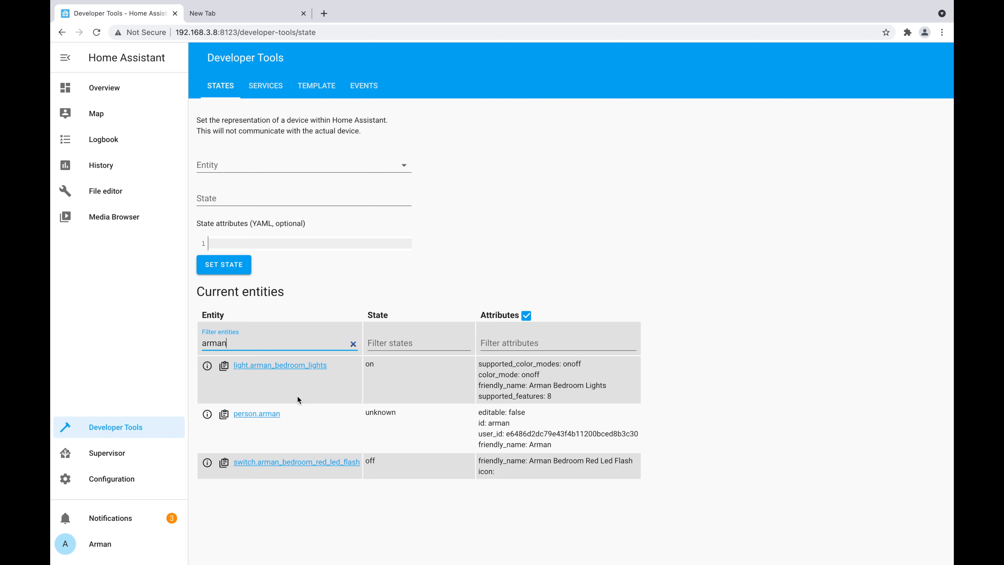
Return to automations.yaml in the File editor and highlight the whole toggle and delay sequence under the vol_too_high action.
{"action": "left_click", "coordinate": [153, 190]}
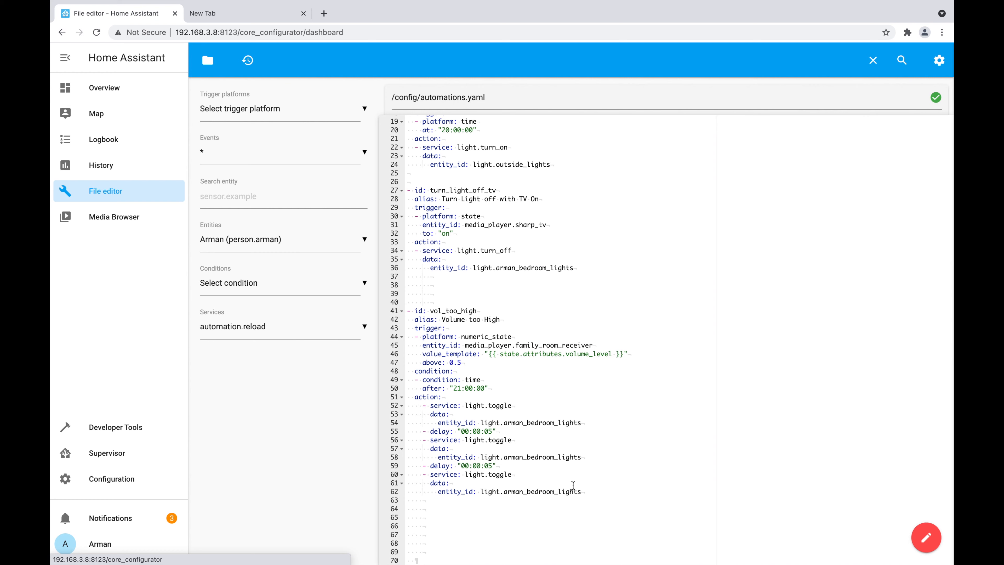
{"action": "left_click_drag", "start_coordinate": [582, 491], "coordinate": [411, 405]}
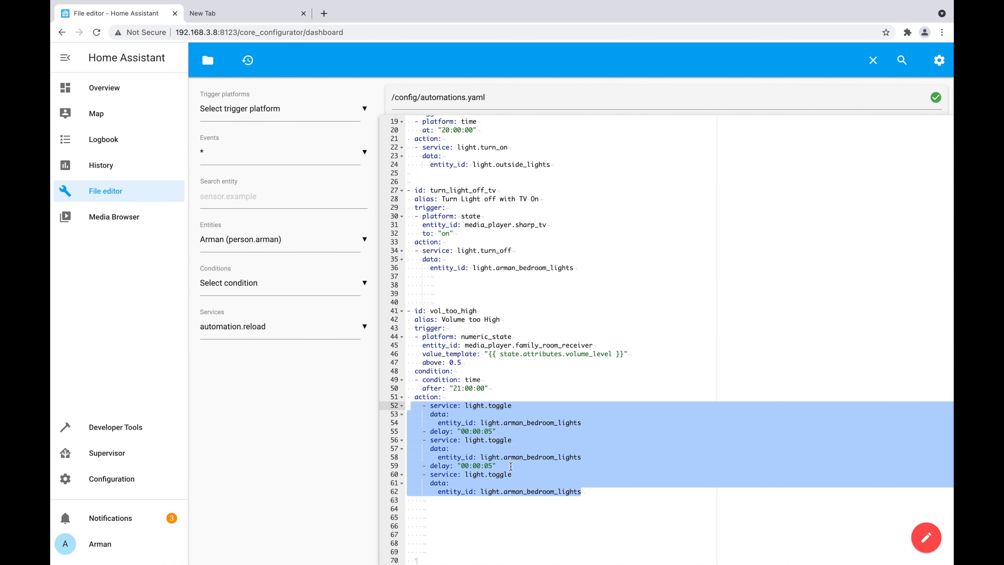
{"action": "left_click", "coordinate": [597, 494]}
{"action": "left_click_drag", "start_coordinate": [590, 494], "coordinate": [381, 406]}
Search Google for "scripts home assistant" in the other browser tab and open the Home Assistant Scripts integration page.
{"action": "left_click", "coordinate": [243, 19]}
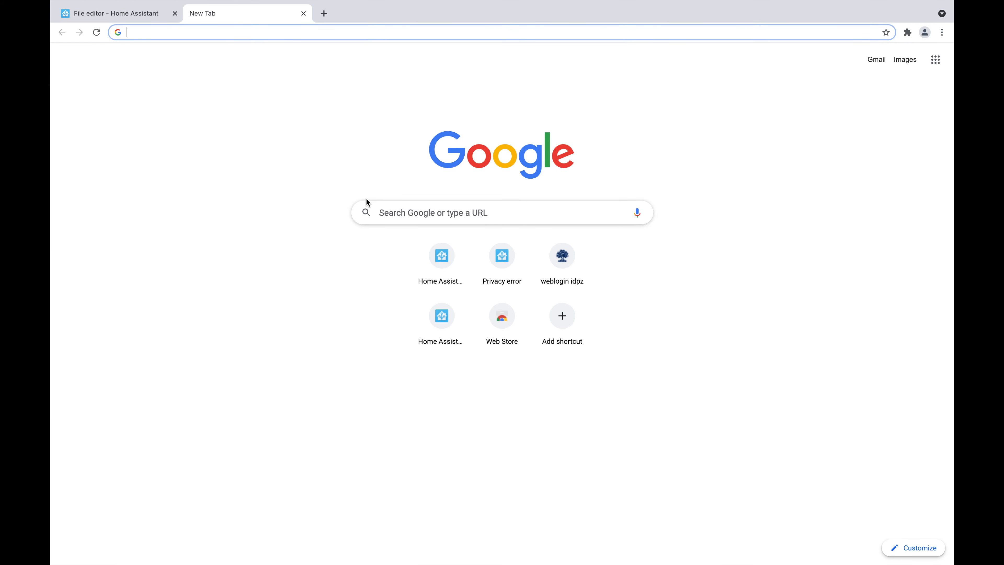
{"action": "left_click", "coordinate": [403, 209]}
{"action": "type", "text": "scripts hom"}
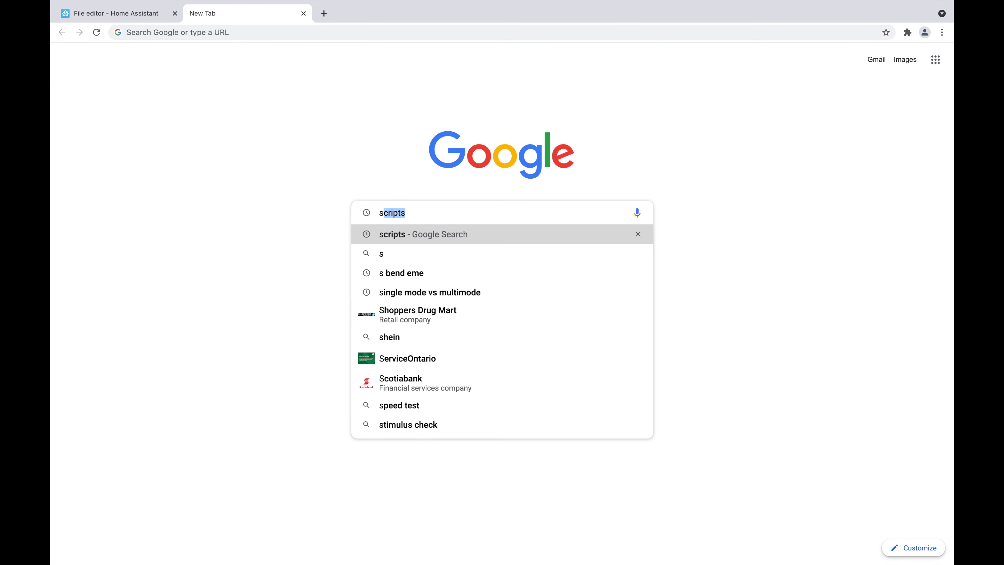
{"action": "type", "text": "e assistant"}
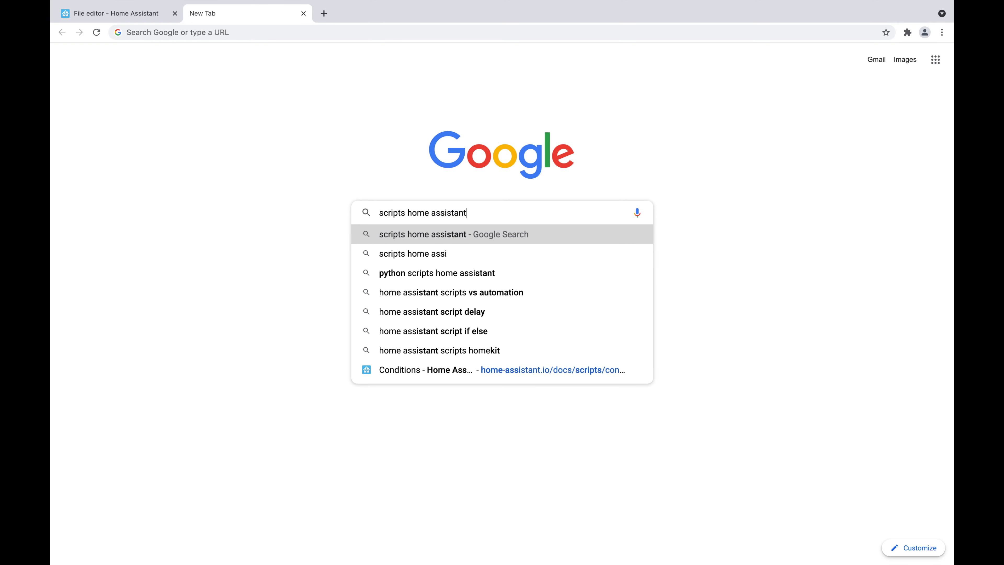
{"action": "key", "text": "Return"}
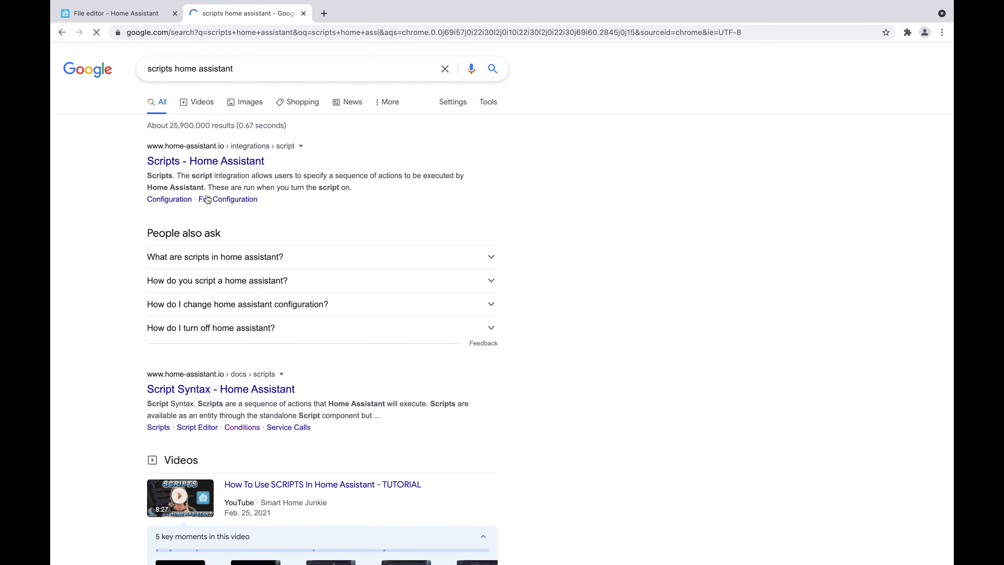
{"action": "left_click", "coordinate": [216, 163]}
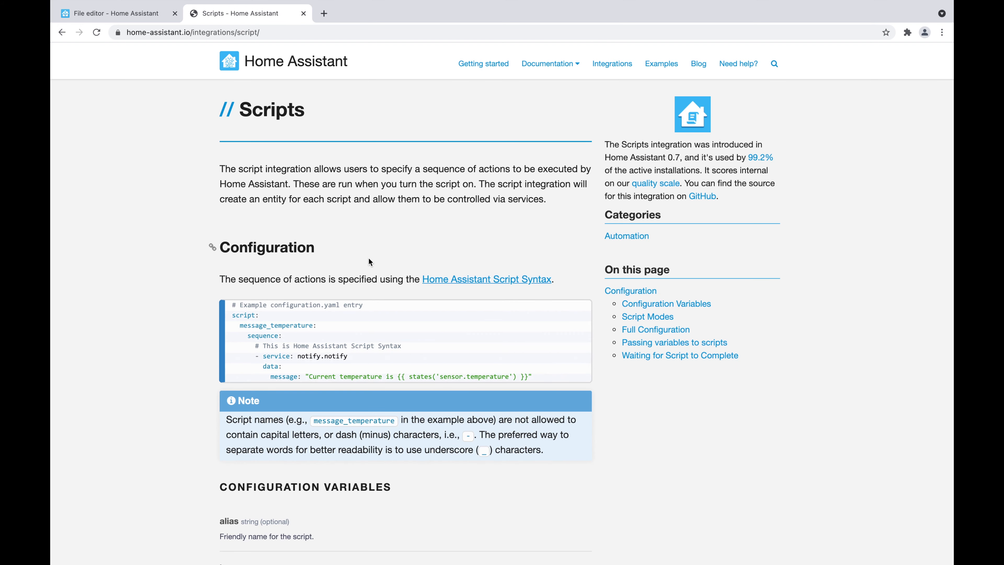
Examine the Scripts documentation's example configuration and the list of configuration variables.
{"action": "scroll", "coordinate": [325, 388], "scroll_direction": "down", "scroll_amount": 1}
{"action": "scroll", "coordinate": [341, 332], "scroll_direction": "down", "scroll_amount": 3}
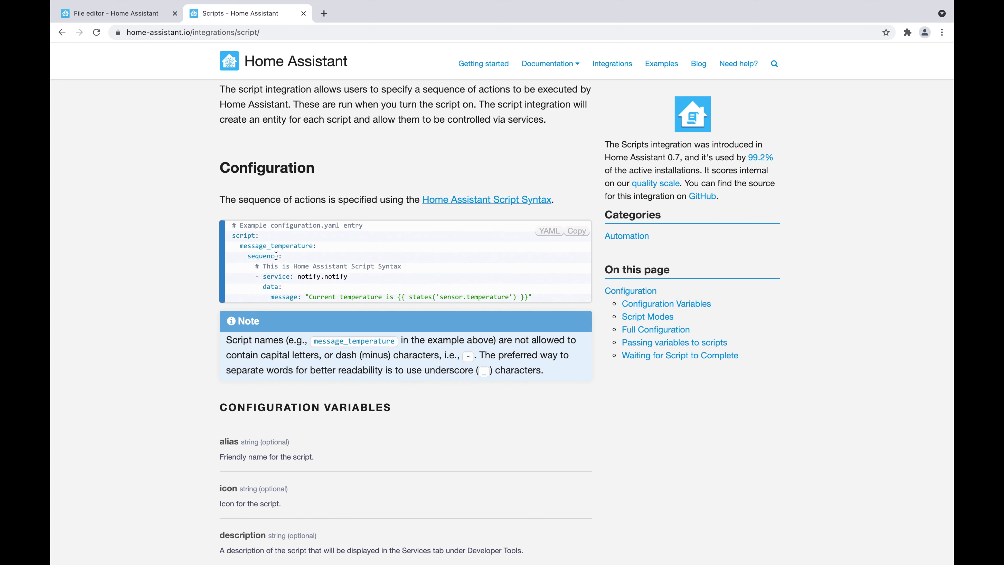
{"action": "scroll", "coordinate": [278, 283], "scroll_direction": "down", "scroll_amount": 1}
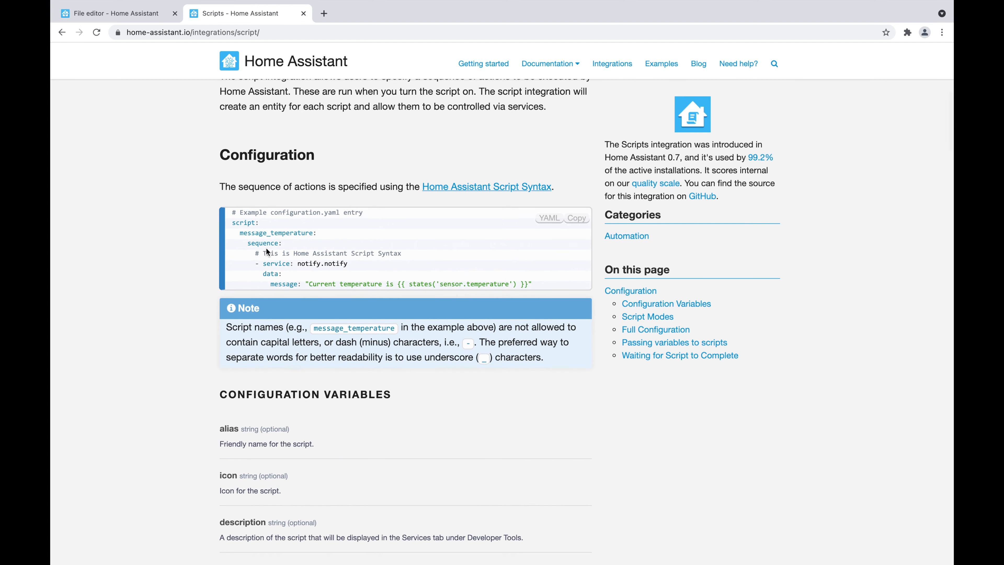
{"action": "scroll", "coordinate": [293, 276], "scroll_direction": "down", "scroll_amount": 10}
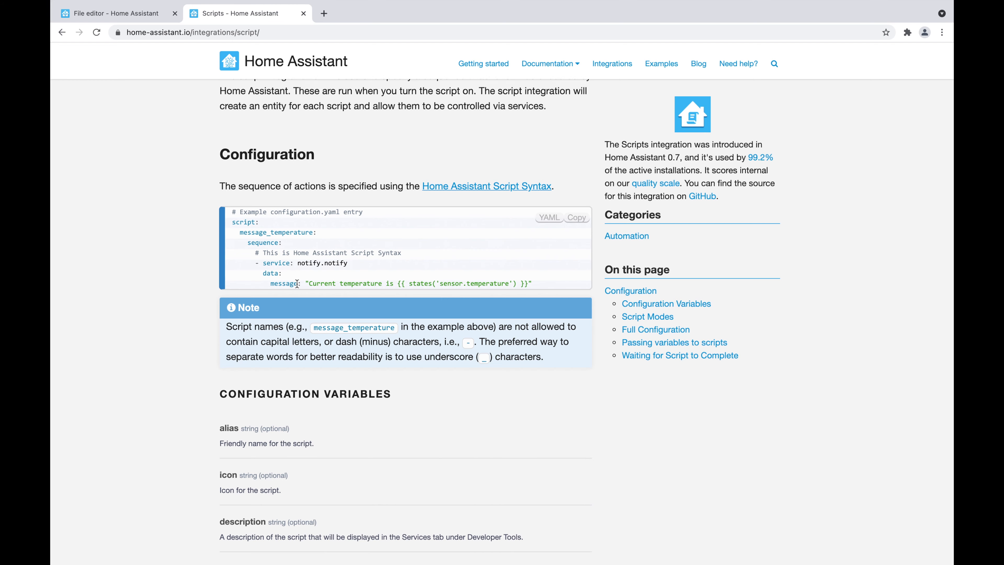
{"action": "scroll", "coordinate": [263, 357], "scroll_direction": "down", "scroll_amount": 3}
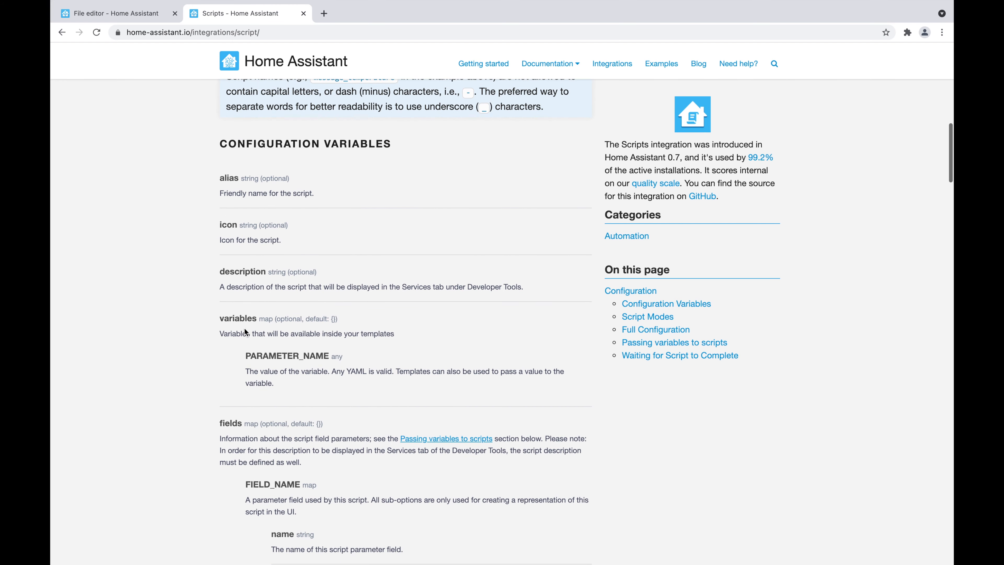
{"action": "scroll", "coordinate": [244, 327], "scroll_direction": "down", "scroll_amount": 5}
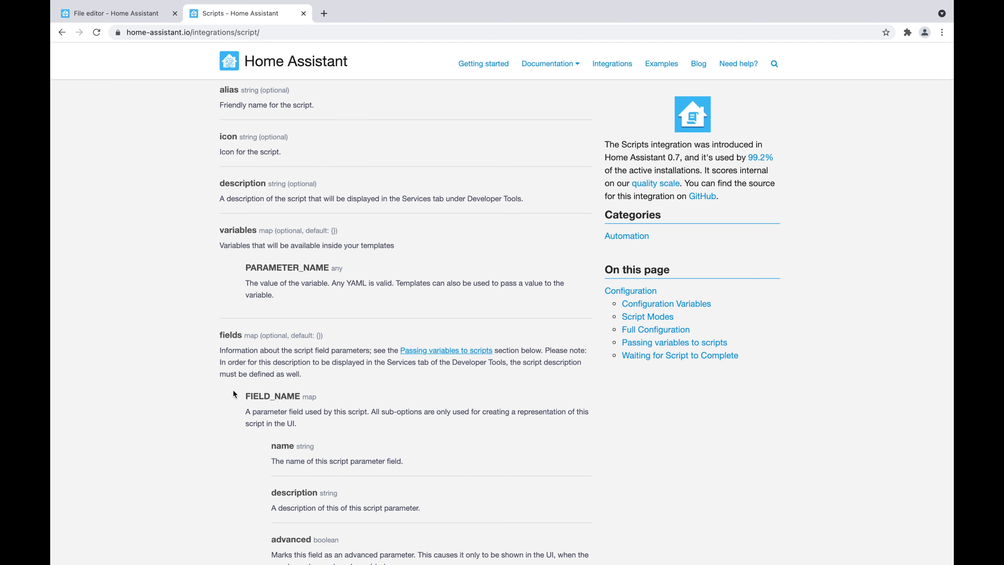
{"action": "scroll", "coordinate": [234, 391], "scroll_direction": "down", "scroll_amount": 6}
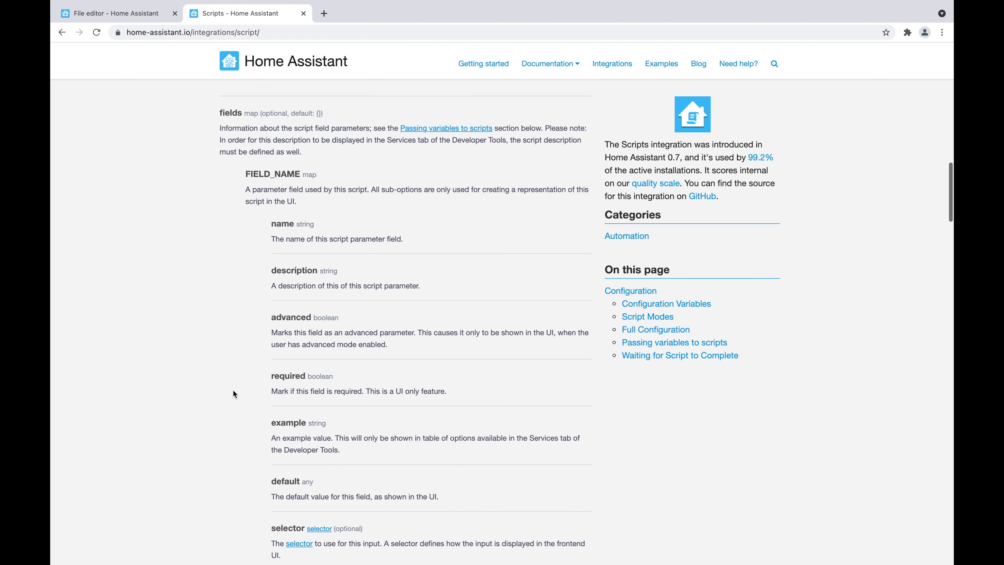
Open scripts.yaml from the config folder in the File editor and start a script named flash_lights_three_times: on its first line.
{"action": "left_click", "coordinate": [134, 14]}
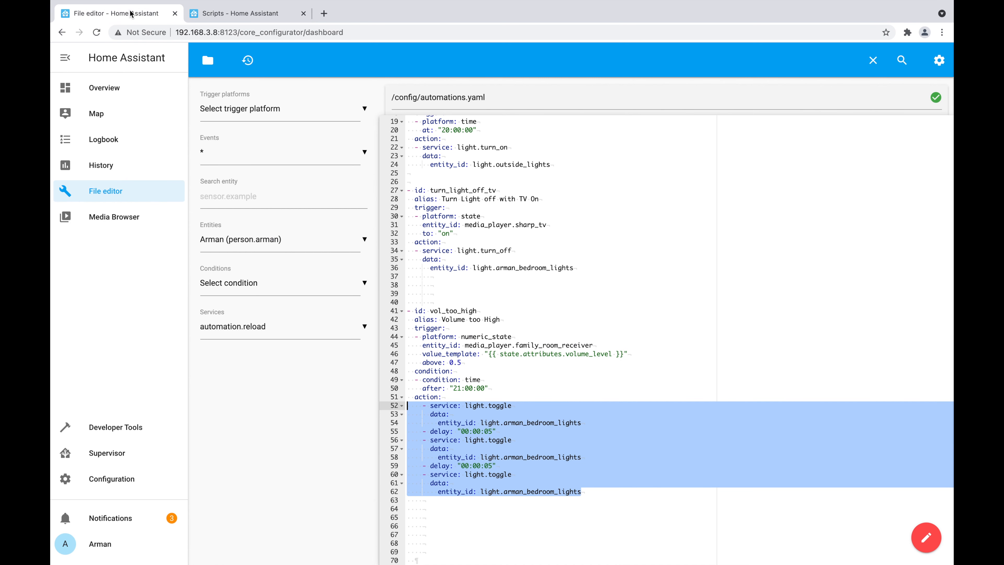
{"action": "left_click", "coordinate": [216, 70]}
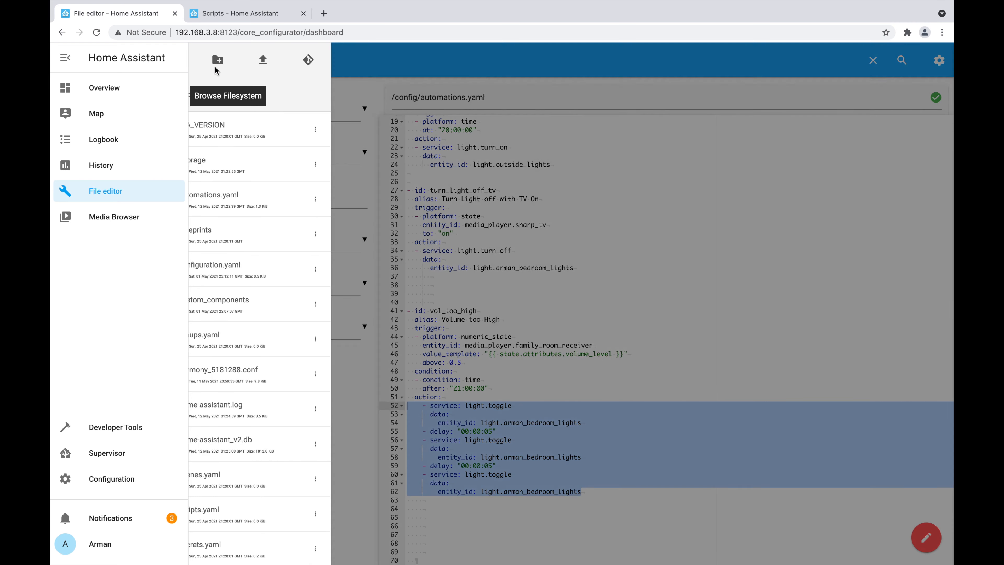
{"action": "scroll", "coordinate": [286, 201], "scroll_direction": "down", "scroll_amount": 1}
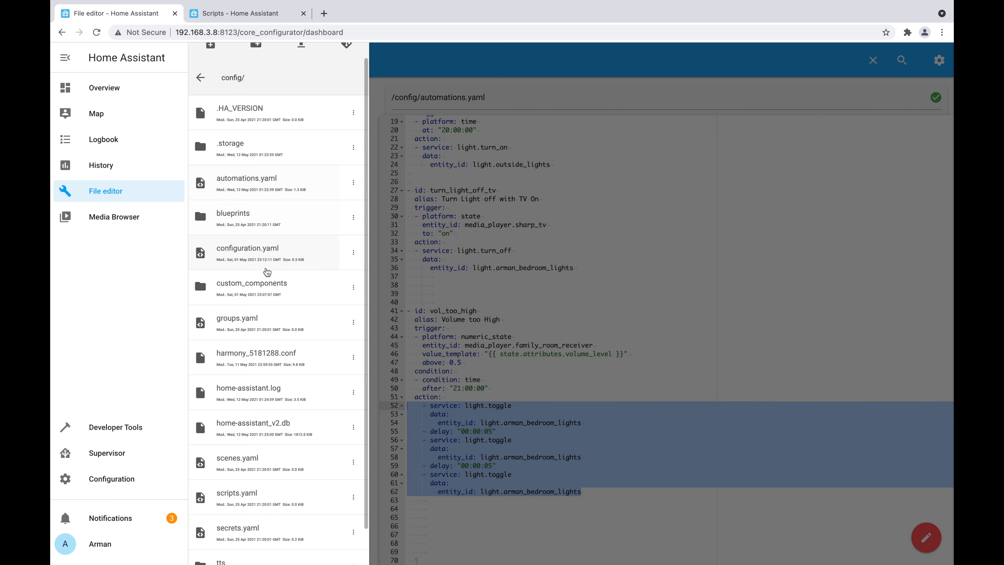
{"action": "scroll", "coordinate": [250, 369], "scroll_direction": "down", "scroll_amount": 2}
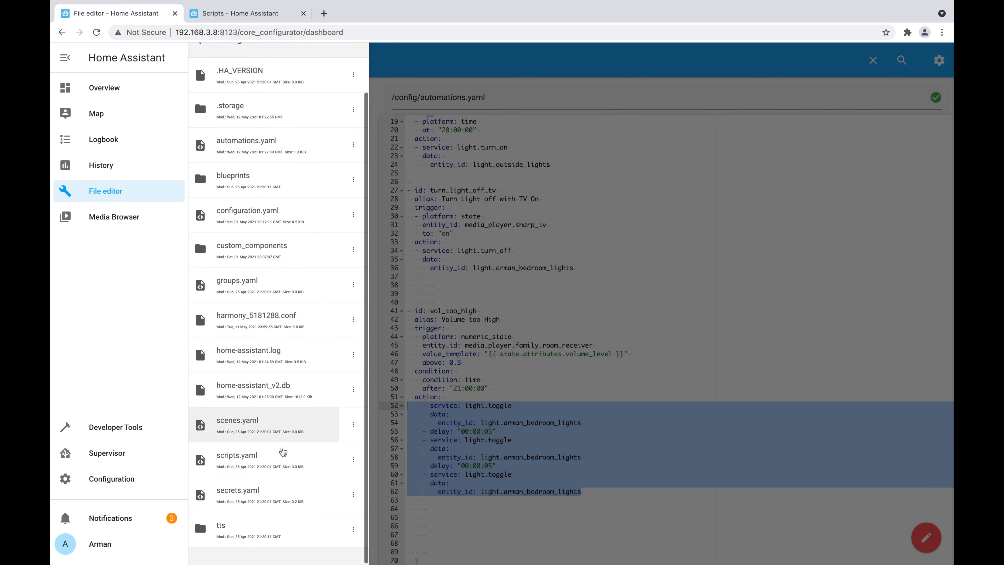
{"action": "left_click", "coordinate": [259, 470]}
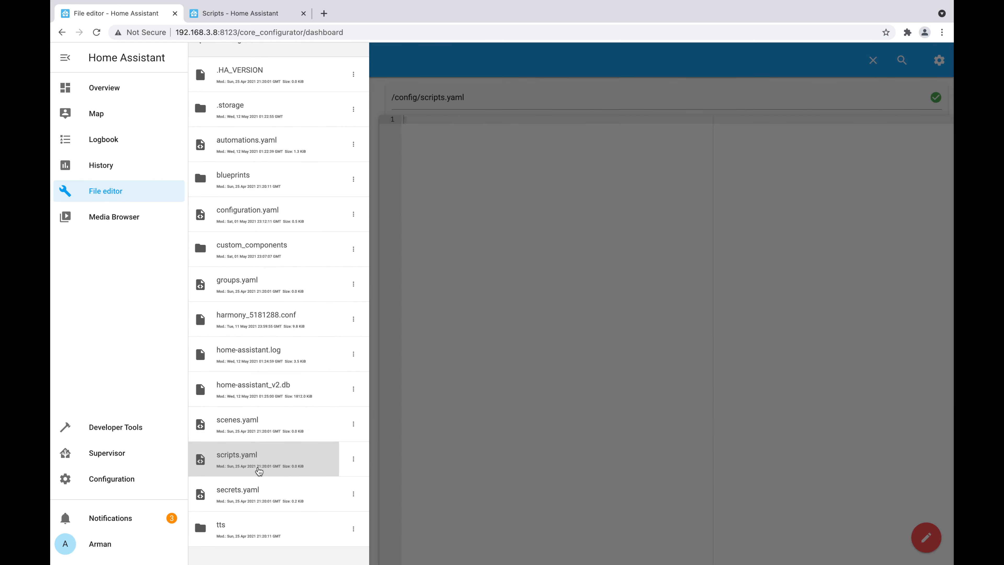
{"action": "left_click", "coordinate": [516, 279]}
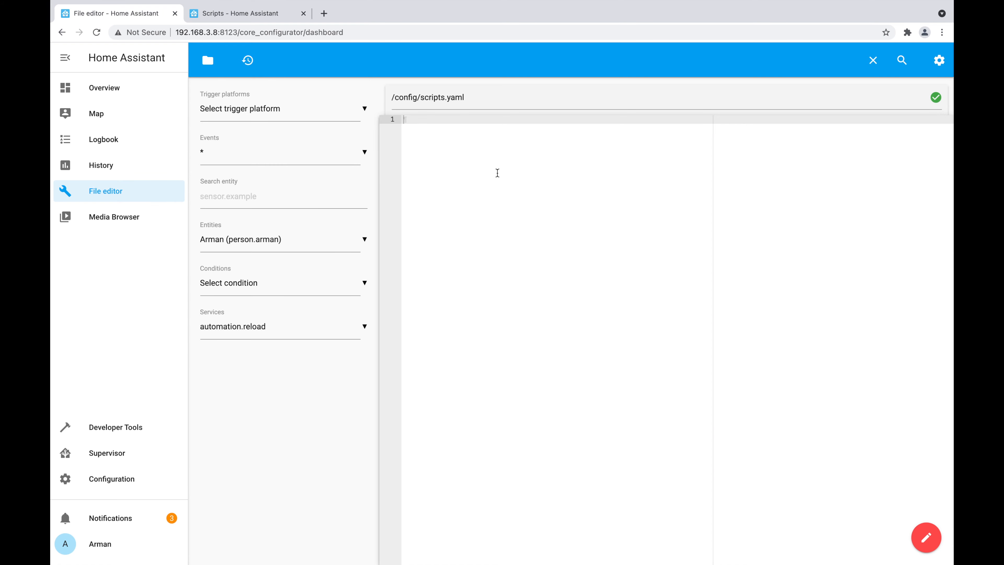
{"action": "type", "text": "flash"}
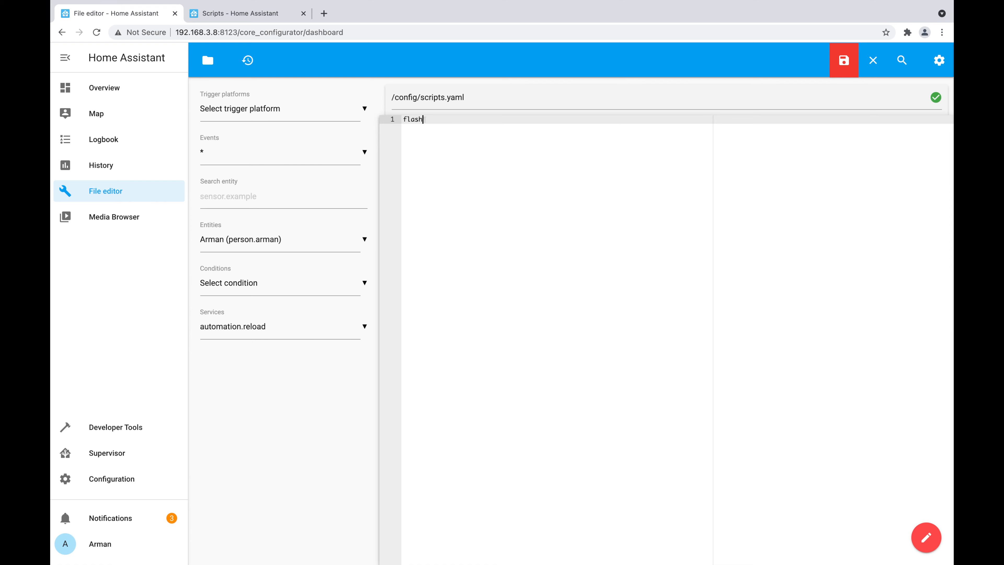
{"action": "type", "text": "_lights_three_times:"}
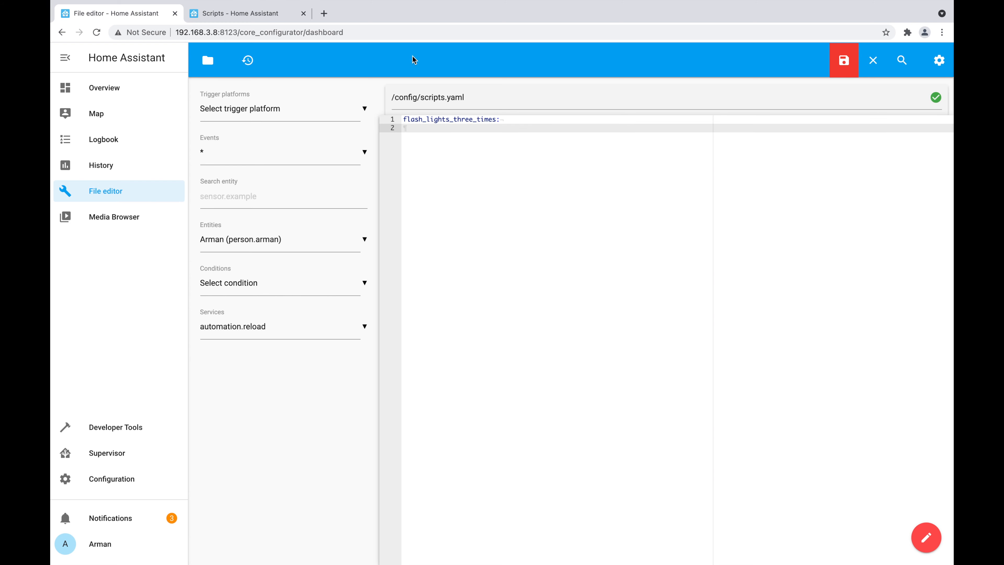
Check the script name and sequence keys in the documentation's example configuration.
{"action": "left_click", "coordinate": [279, 16]}
{"action": "scroll", "coordinate": [254, 209], "scroll_direction": "up", "scroll_amount": 13}
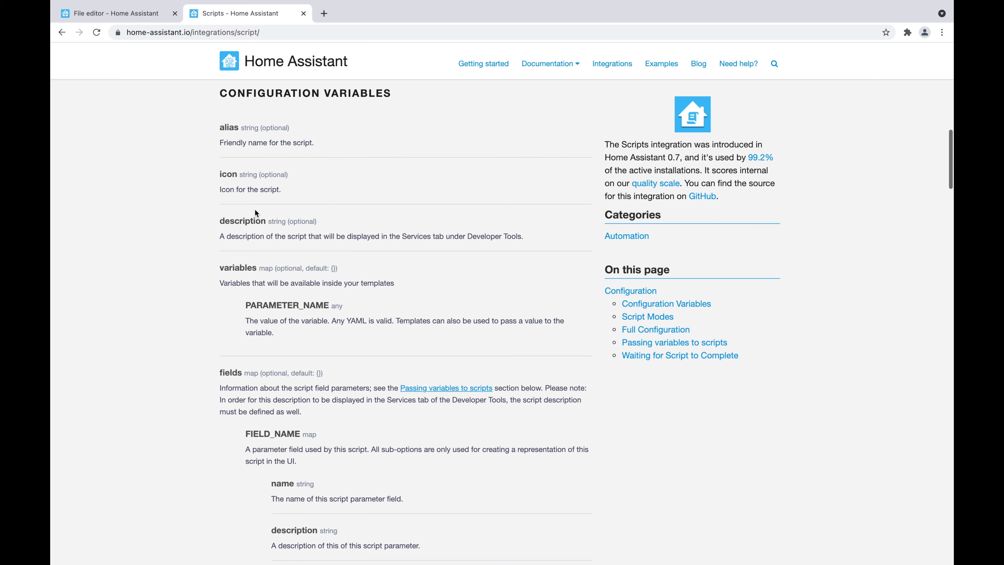
{"action": "left_click_drag", "start_coordinate": [238, 197], "coordinate": [315, 197]}
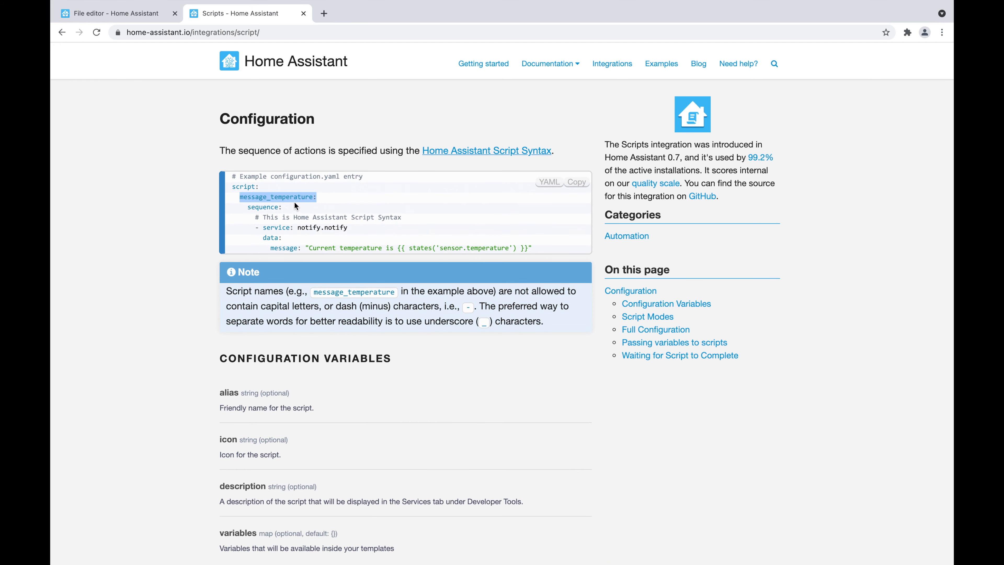
{"action": "left_click", "coordinate": [286, 210]}
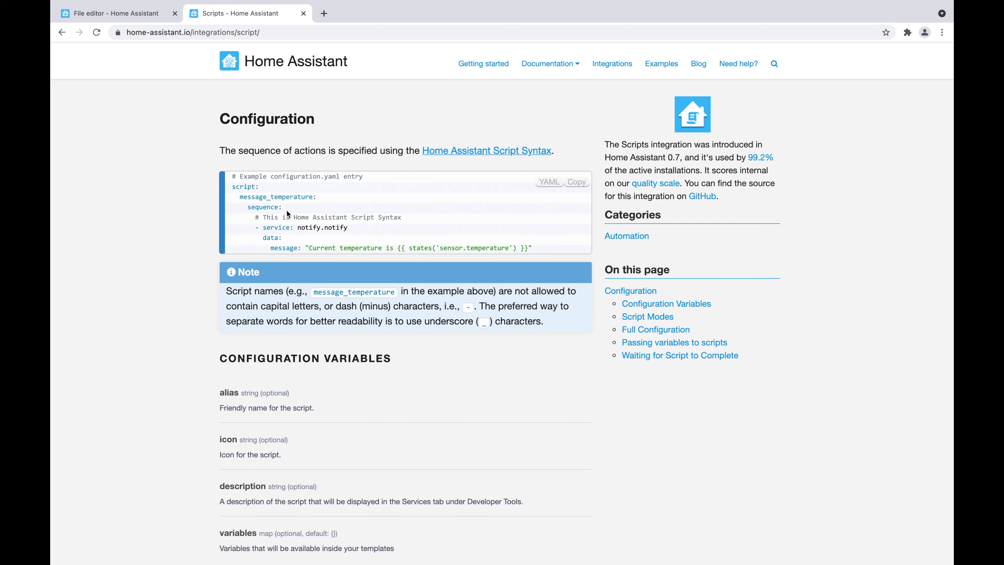
{"action": "left_click_drag", "start_coordinate": [247, 207], "coordinate": [280, 207]}
Add an indented sequence: key under flash_lights_three_times in scripts.yaml and save the file.
{"action": "left_click", "coordinate": [146, 16]}
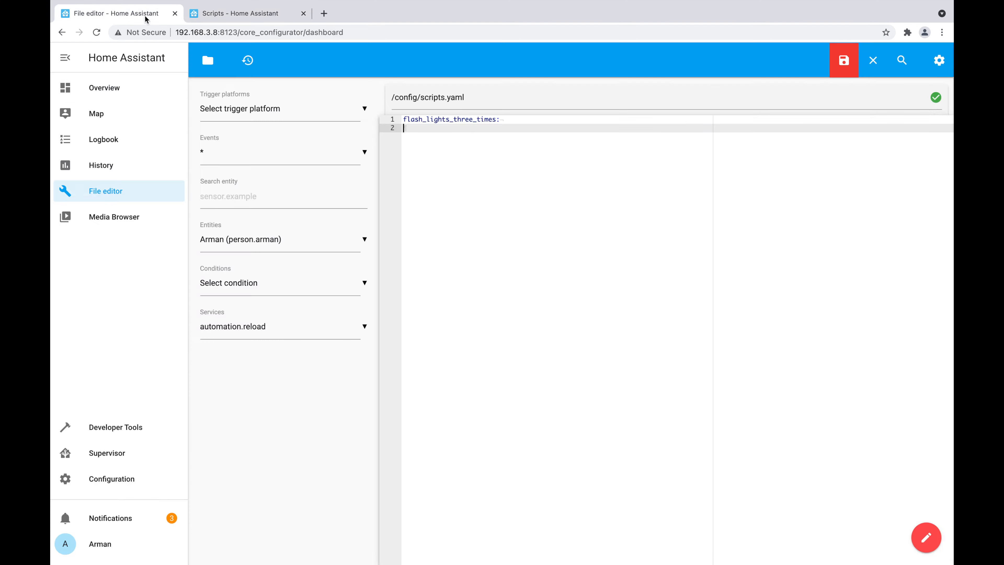
{"action": "type", "text": "sequence:"}
{"action": "key", "text": "Return"}
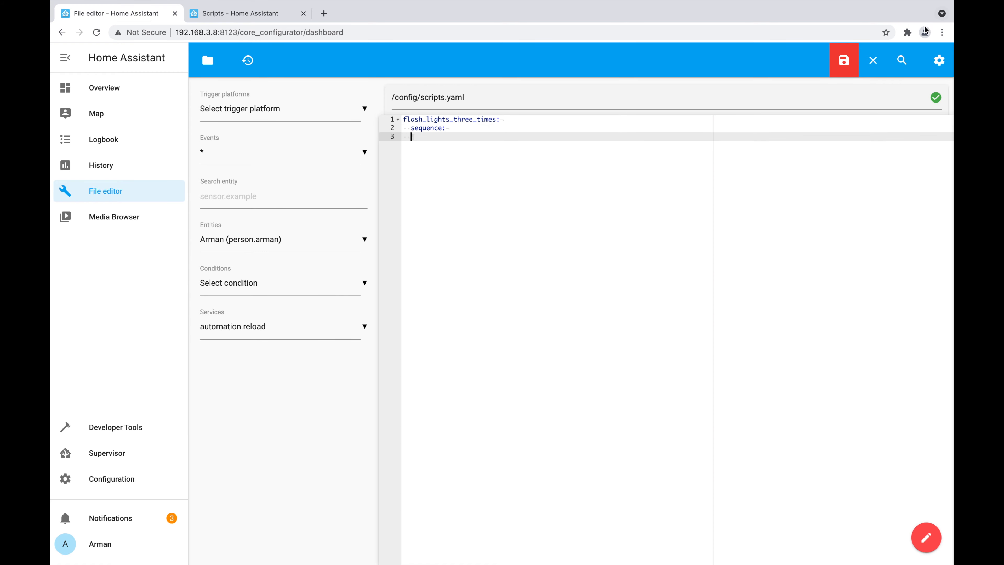
{"action": "left_click", "coordinate": [844, 61]}
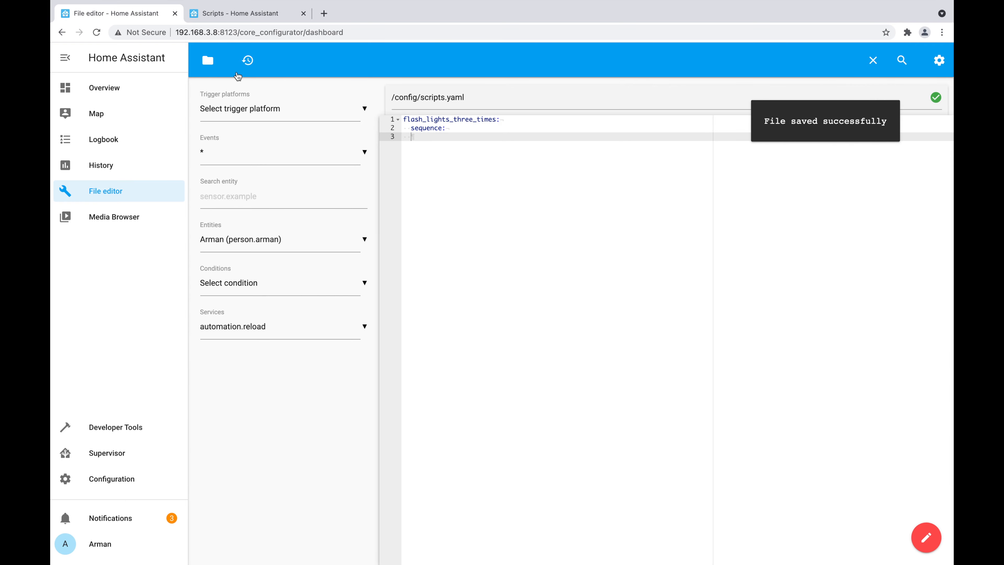
Open automations.yaml in the File editor and copy the three light.toggle actions and their delays from the vol_too_high automation.
{"action": "left_click", "coordinate": [208, 60]}
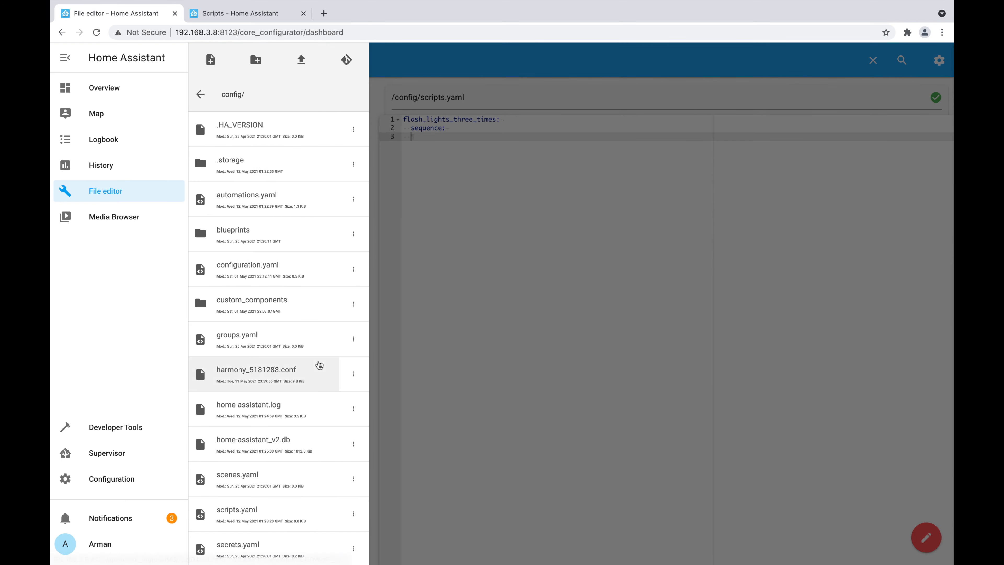
{"action": "left_click", "coordinate": [297, 204]}
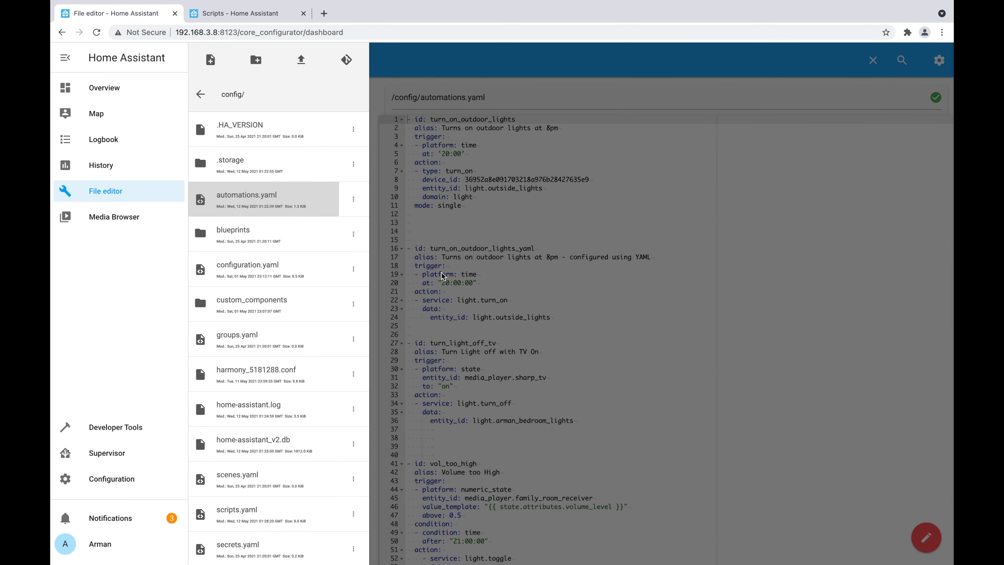
{"action": "left_click", "coordinate": [553, 352]}
{"action": "scroll", "coordinate": [554, 353], "scroll_direction": "down", "scroll_amount": 4}
{"action": "left_click", "coordinate": [594, 495]}
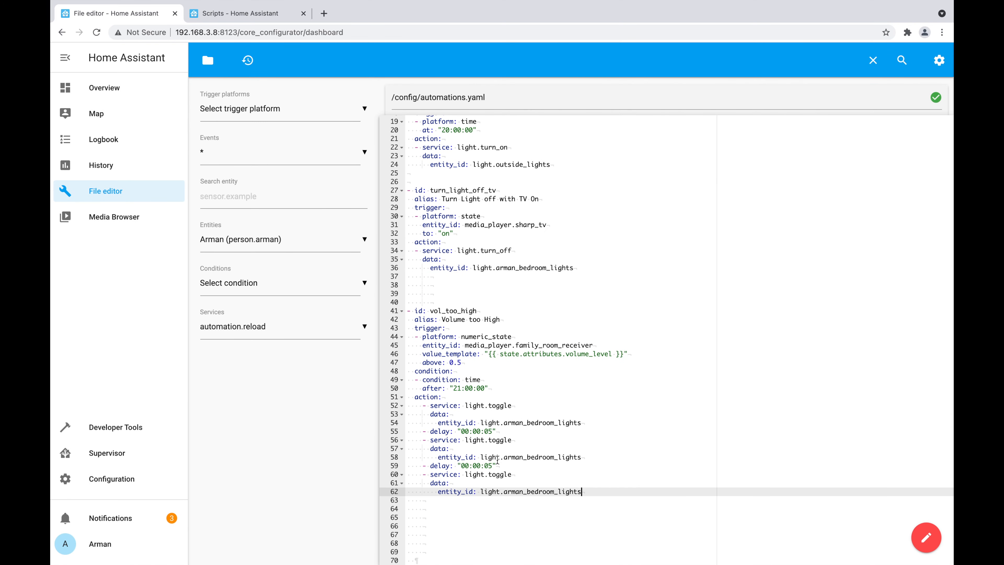
{"action": "left_click_drag", "start_coordinate": [584, 491], "coordinate": [361, 406]}
{"action": "key", "text": "super+c"}
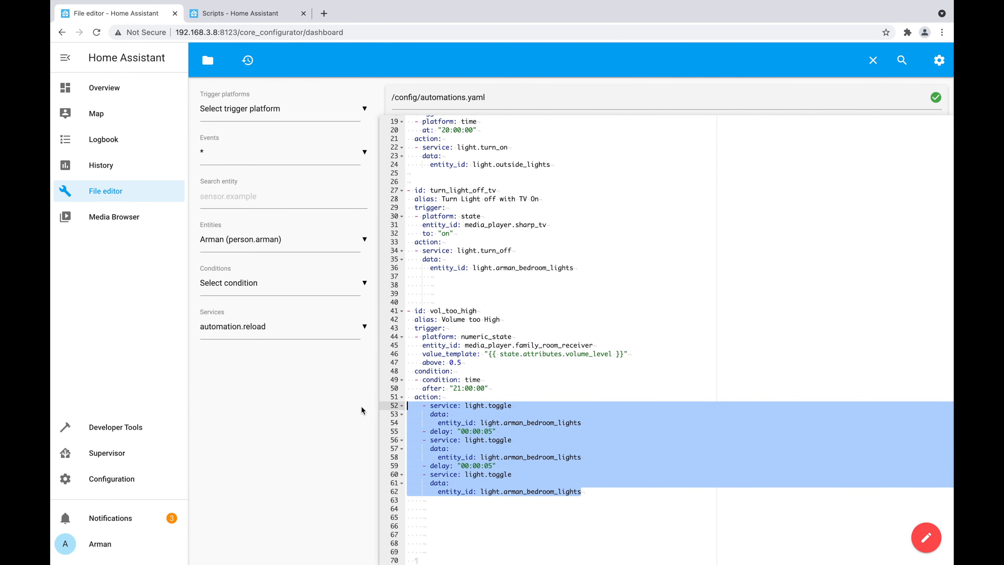
Paste the copied toggle and delay actions under sequence: in scripts.yaml, align the first service line's indentation with the others, and save the file.
{"action": "left_click", "coordinate": [215, 67]}
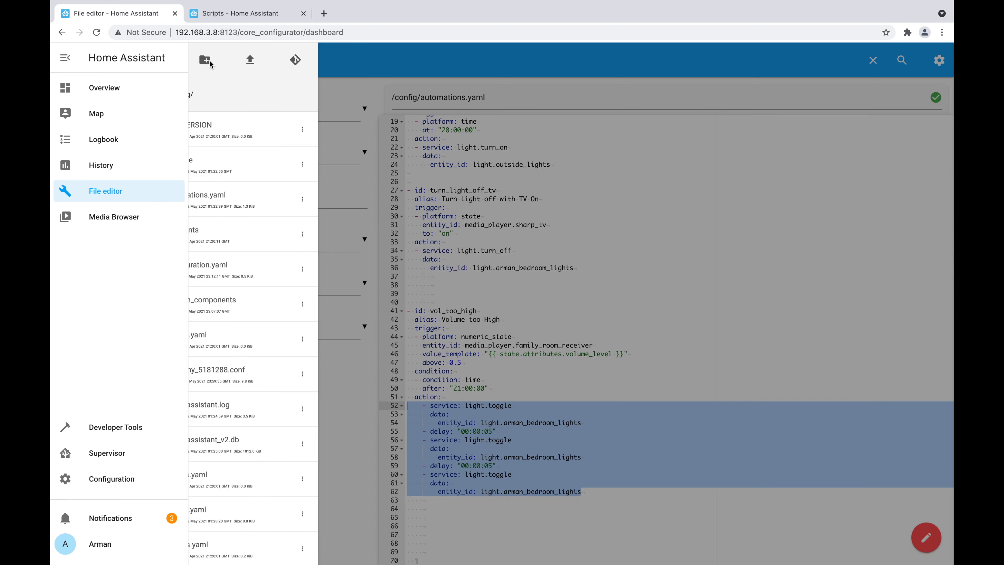
{"action": "scroll", "coordinate": [269, 264], "scroll_direction": "down", "scroll_amount": 1}
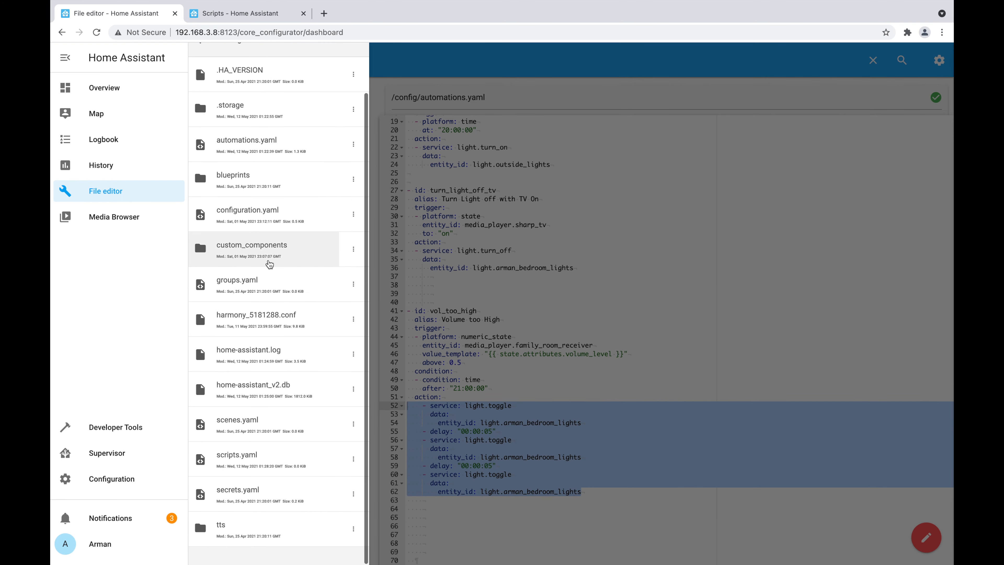
{"action": "left_click", "coordinate": [263, 461]}
{"action": "left_click", "coordinate": [564, 293]}
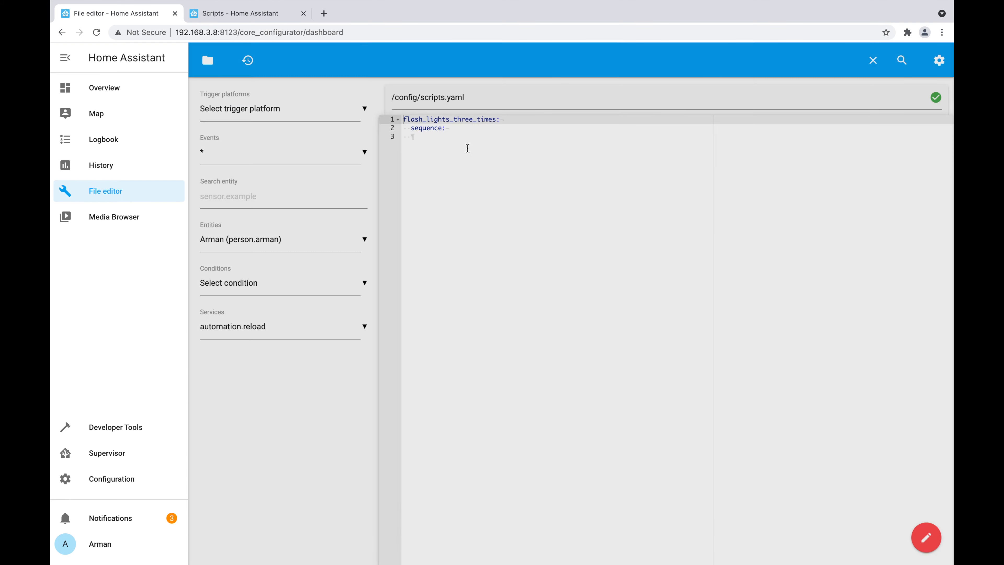
{"action": "key", "text": "super+v"}
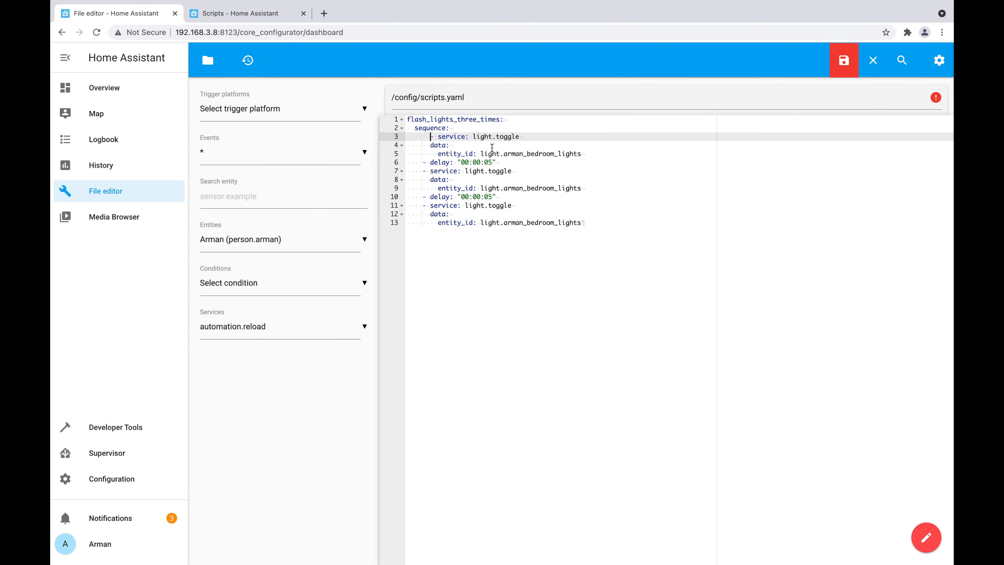
{"action": "key", "text": "BackSpace"}
{"action": "key", "text": "BackSpace"}
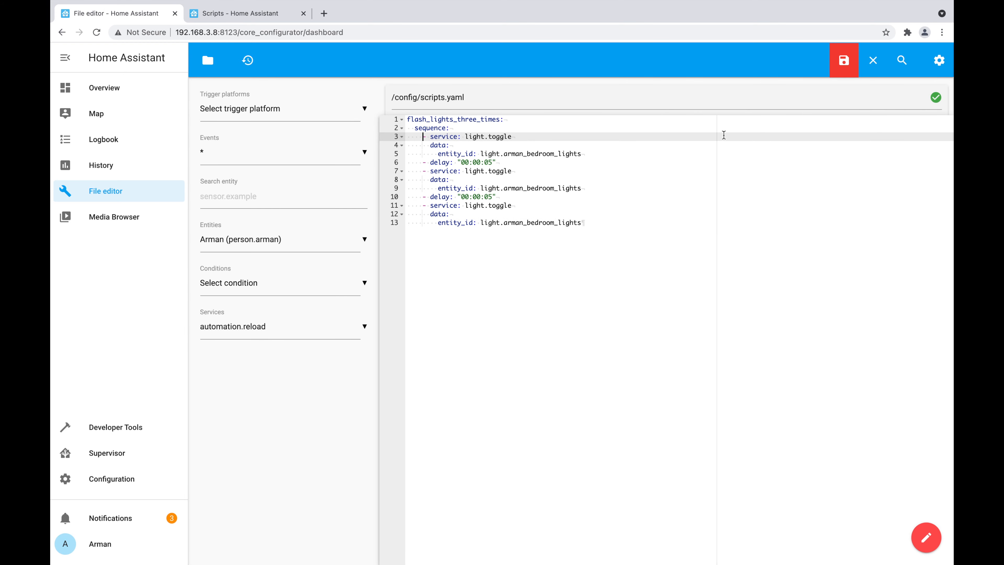
{"action": "left_click", "coordinate": [845, 64]}
Review the script configuration variables in the Scripts documentation, from alias and fields through mode, max and the required sequence.
{"action": "left_click", "coordinate": [241, 13]}
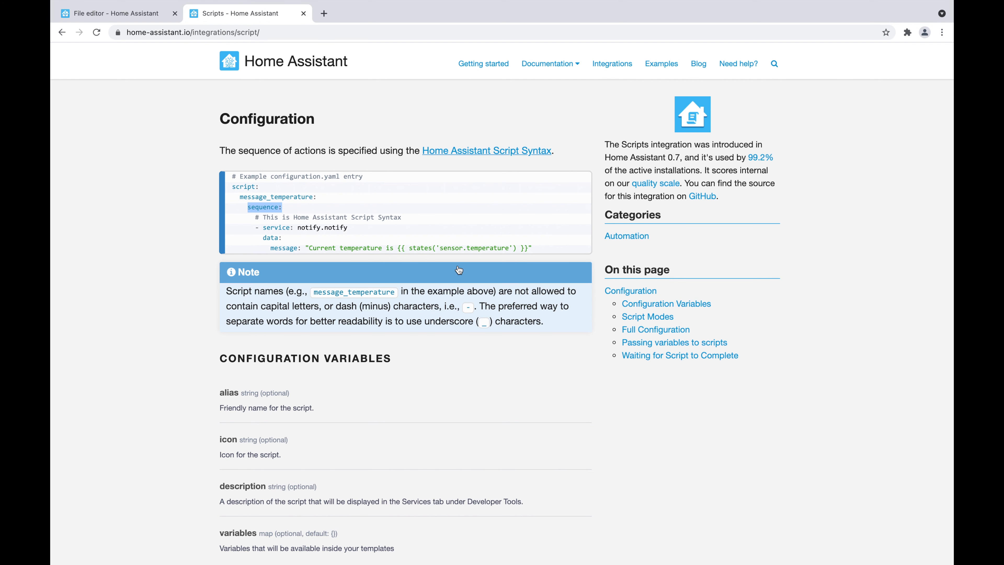
{"action": "scroll", "coordinate": [462, 273], "scroll_direction": "down", "scroll_amount": 6}
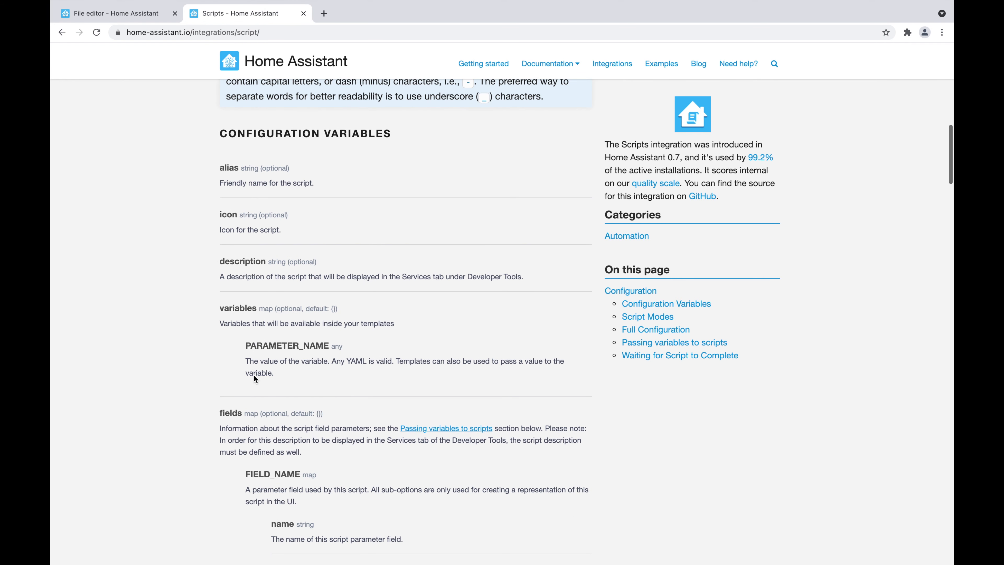
{"action": "scroll", "coordinate": [279, 384], "scroll_direction": "down", "scroll_amount": 8}
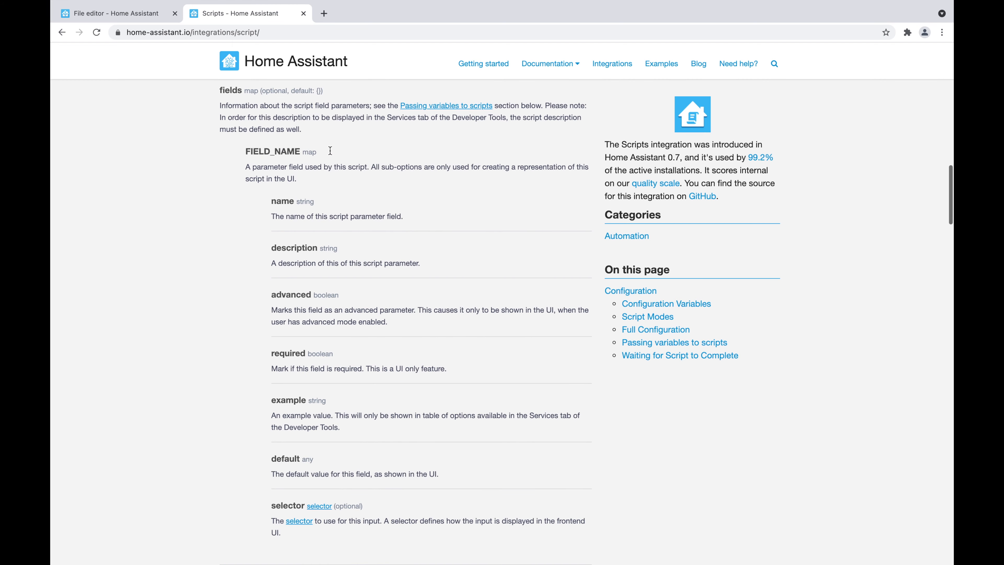
{"action": "scroll", "coordinate": [330, 151], "scroll_direction": "down", "scroll_amount": 10}
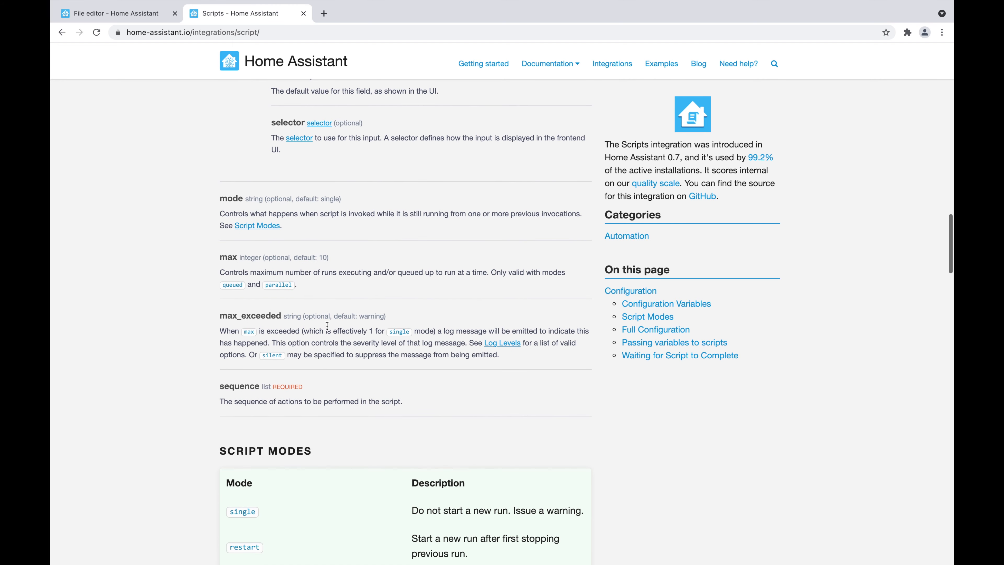
{"action": "scroll", "coordinate": [328, 325], "scroll_direction": "down", "scroll_amount": 2}
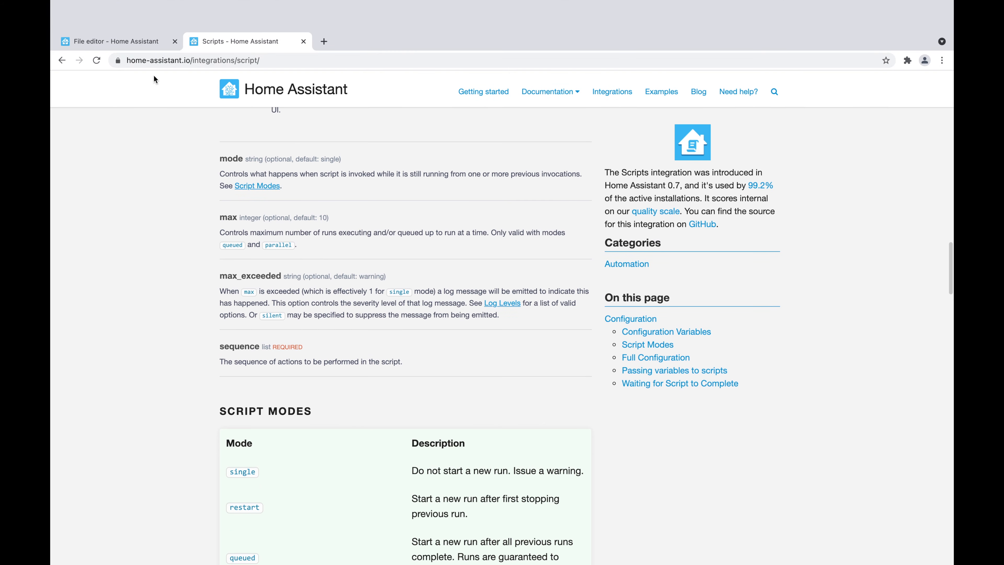
Reload the scripts' YAML configuration from Home Assistant's Server Controls page.
{"action": "left_click", "coordinate": [130, 20]}
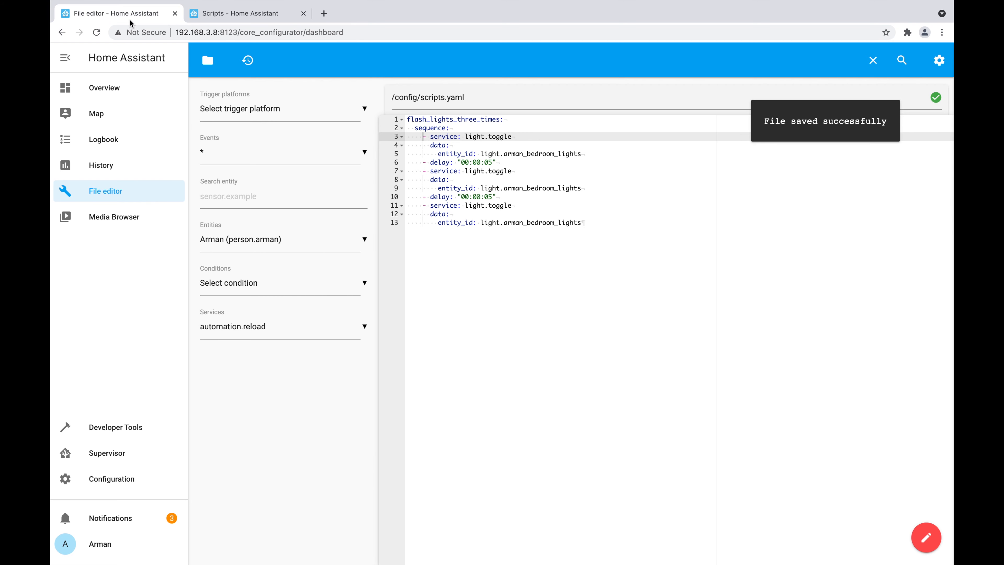
{"action": "left_click", "coordinate": [150, 479]}
{"action": "scroll", "coordinate": [483, 452], "scroll_direction": "down", "scroll_amount": 9}
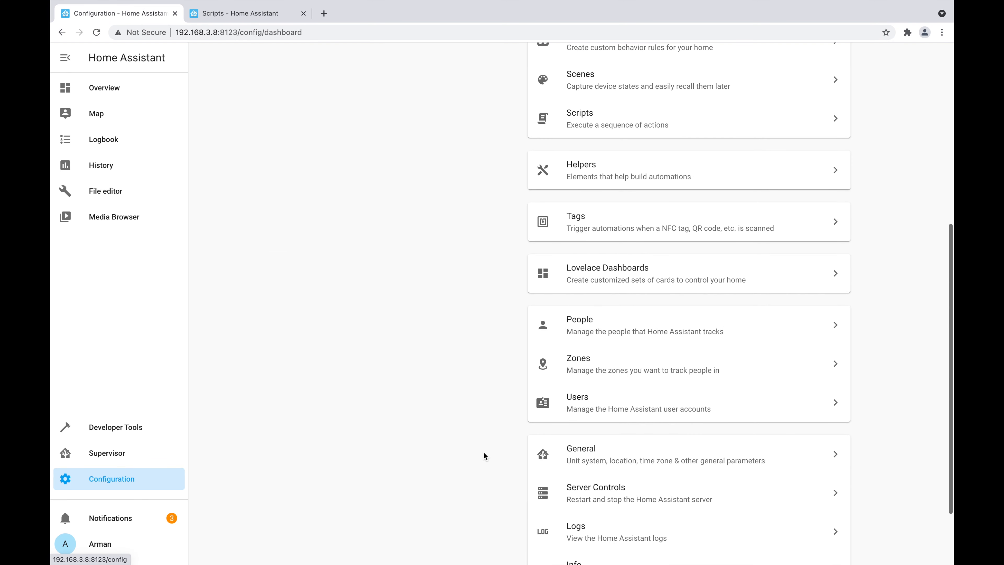
{"action": "left_click", "coordinate": [620, 483]}
{"action": "scroll", "coordinate": [620, 484], "scroll_direction": "down", "scroll_amount": 5}
{"action": "scroll", "coordinate": [620, 484], "scroll_direction": "down", "scroll_amount": 2}
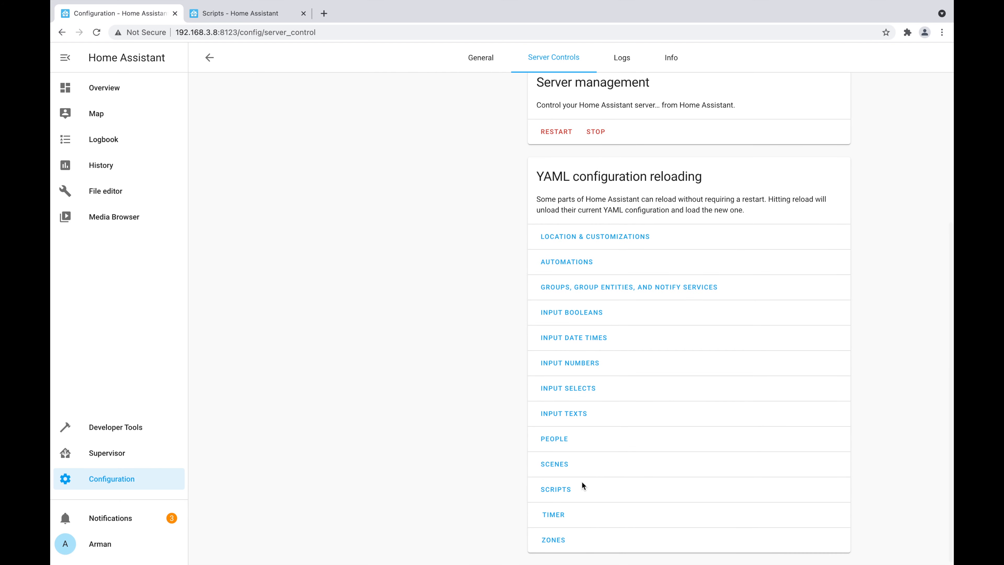
{"action": "left_click", "coordinate": [553, 492]}
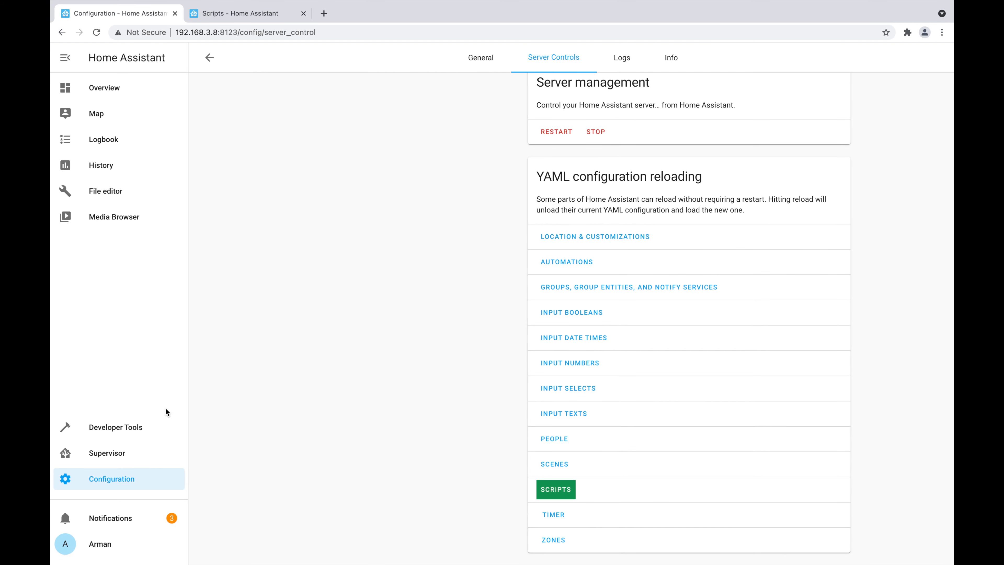
Filter the Developer Tools entity states by scr, run script.flash_lights_three_times from its details, and close the details.
{"action": "left_click", "coordinate": [137, 428]}
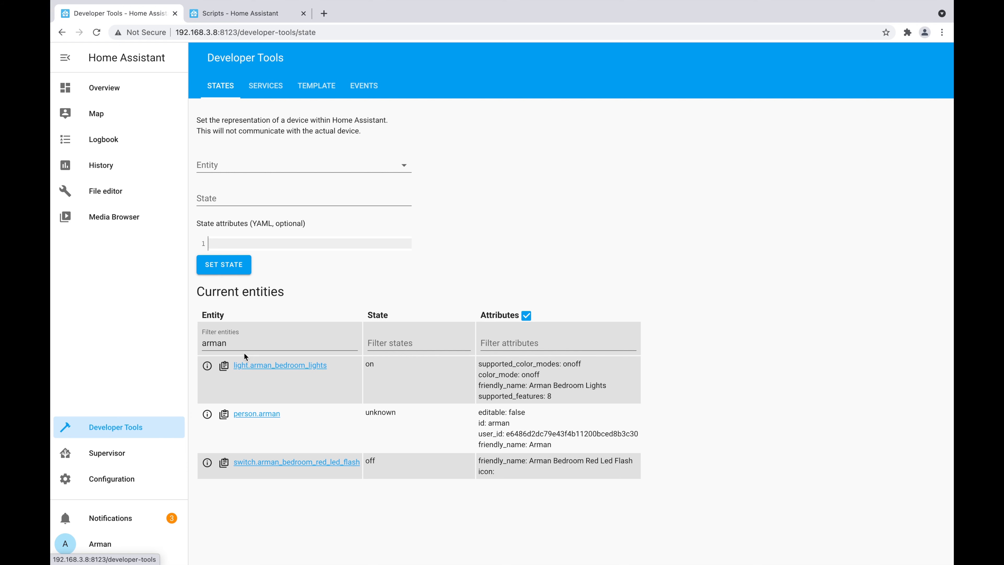
{"action": "double_click", "coordinate": [215, 342]}
{"action": "type", "text": "sct"}
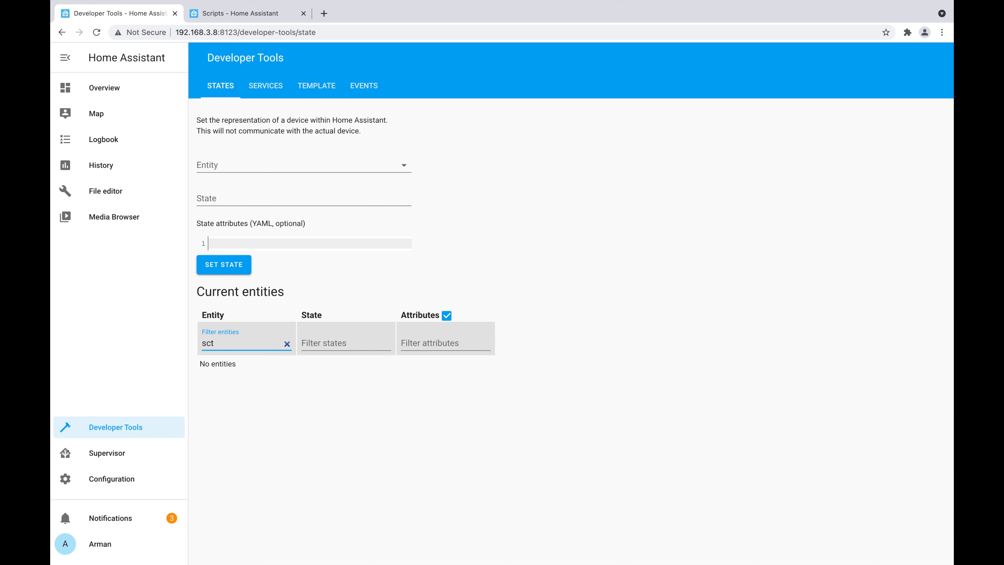
{"action": "key", "text": "BackSpace"}
{"action": "type", "text": "r"}
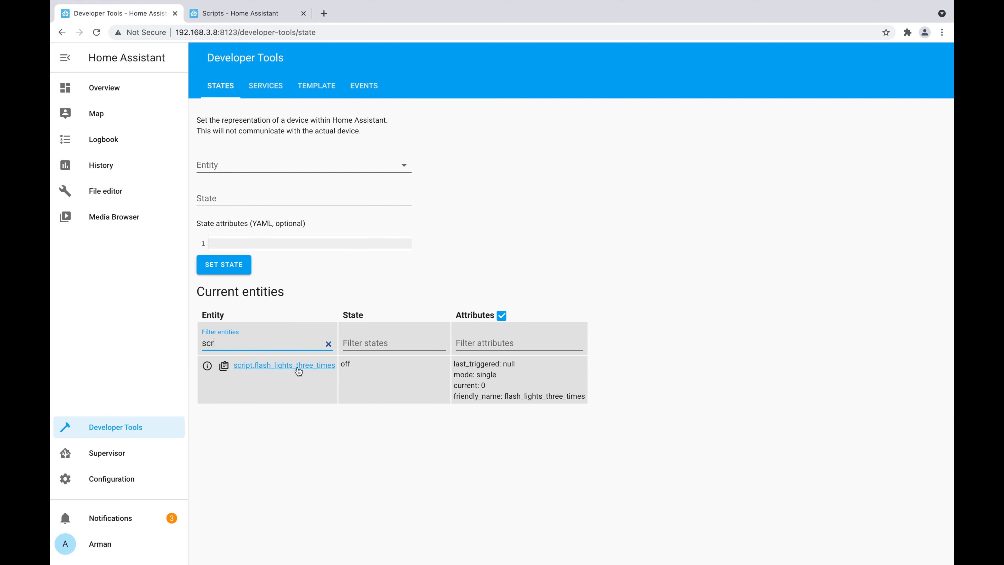
{"action": "left_click", "coordinate": [208, 368]}
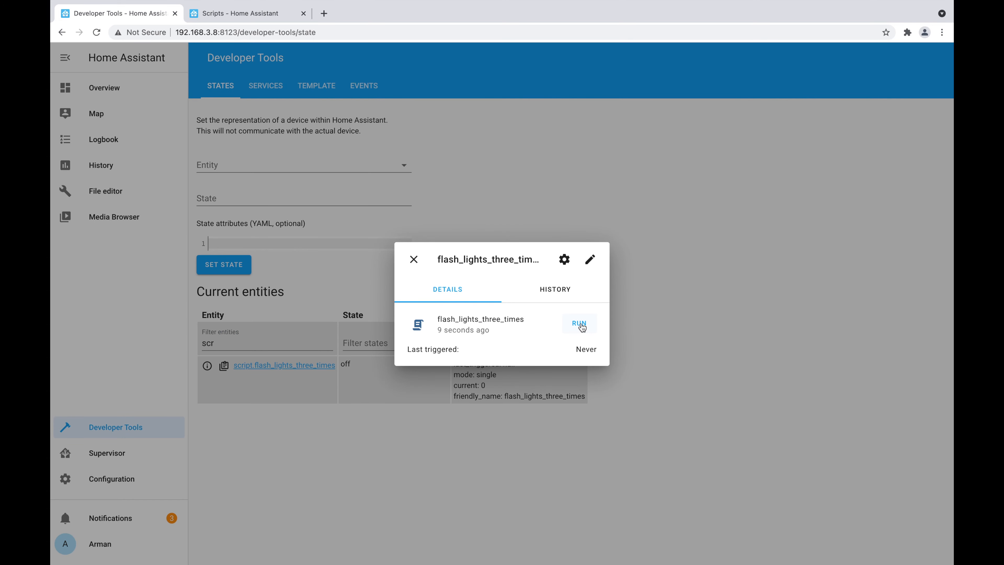
{"action": "left_click", "coordinate": [579, 324]}
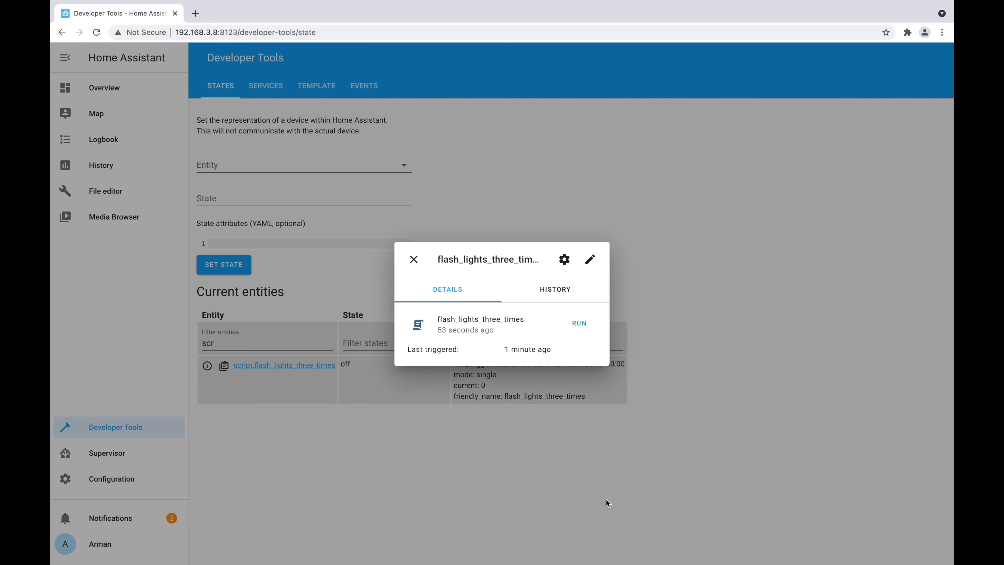
{"action": "left_click", "coordinate": [407, 258]}
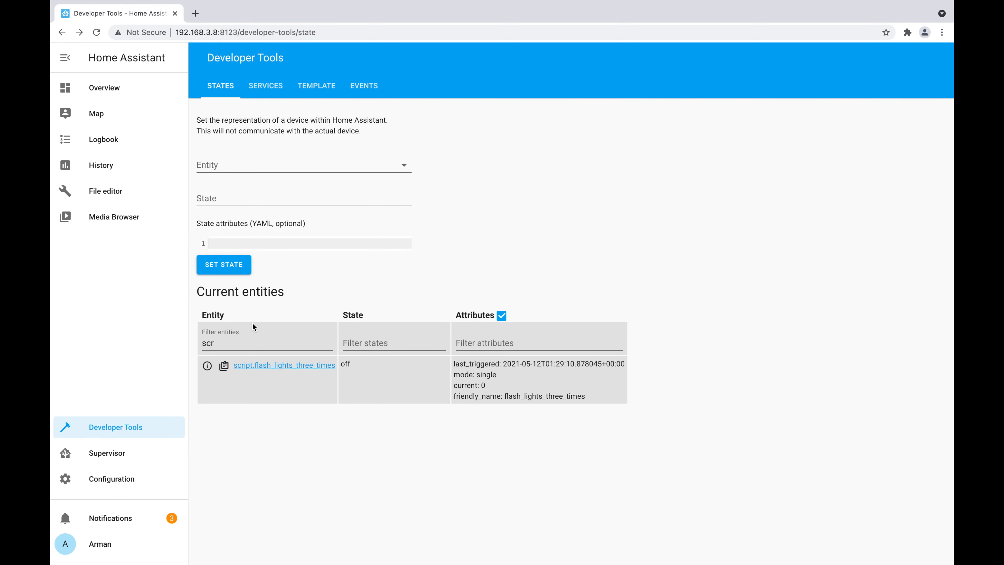
Open automations.yaml from the config folder in the File editor.
{"action": "left_click", "coordinate": [128, 190]}
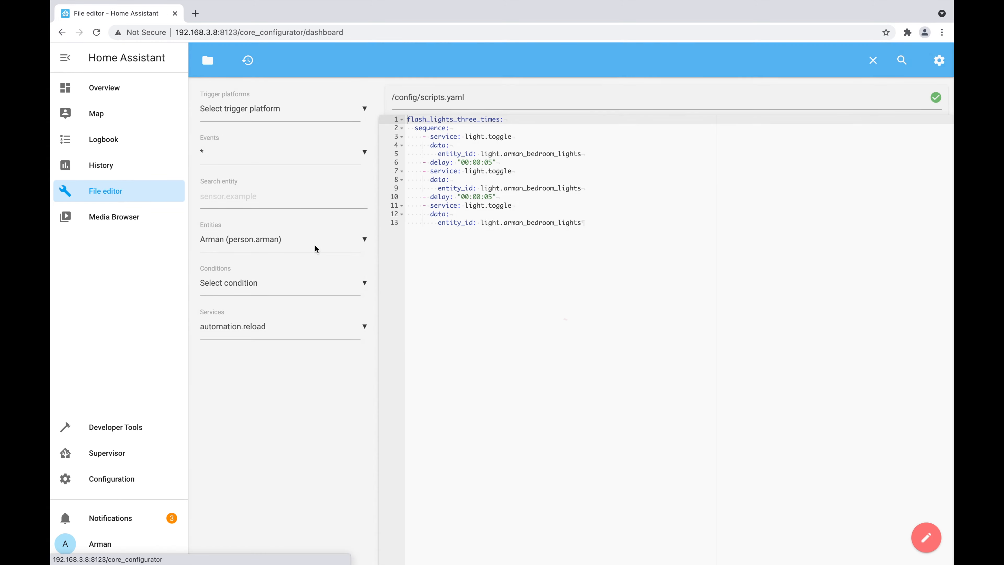
{"action": "left_click", "coordinate": [210, 61]}
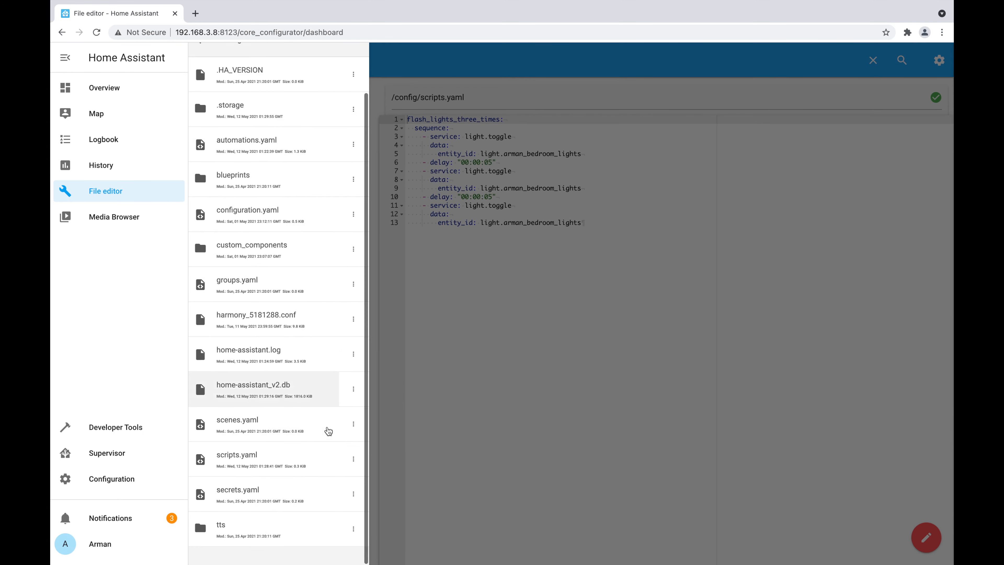
{"action": "scroll", "coordinate": [328, 431], "scroll_direction": "up", "scroll_amount": 2}
{"action": "left_click", "coordinate": [253, 223]}
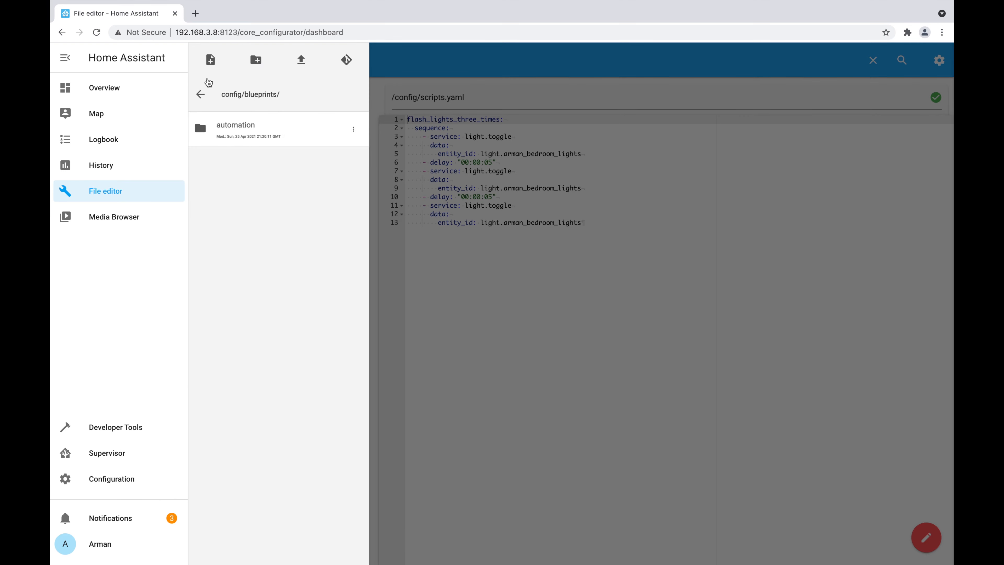
{"action": "left_click", "coordinate": [201, 94]}
{"action": "left_click", "coordinate": [282, 204]}
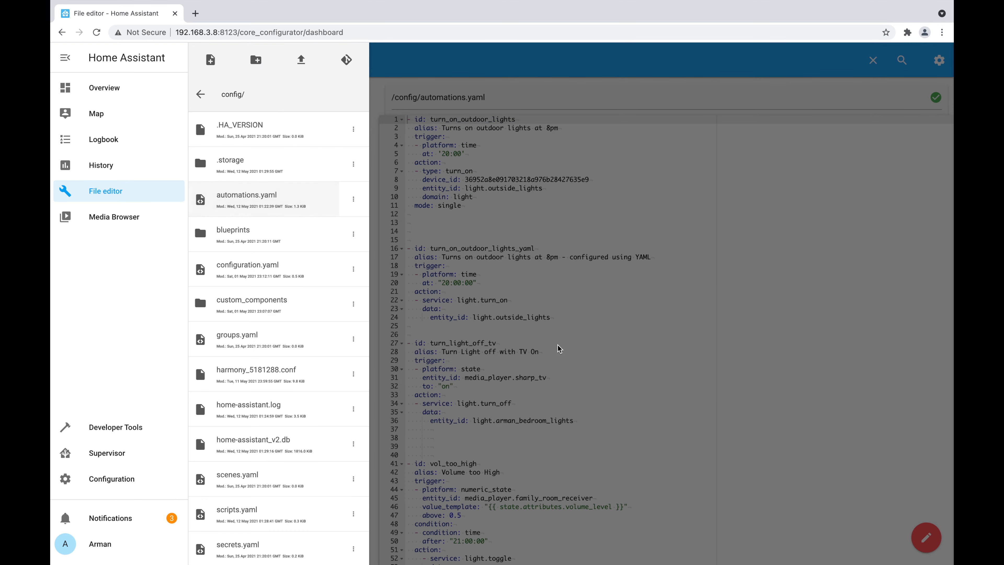
{"action": "left_click", "coordinate": [558, 348]}
Replace the vol_too_high automation's toggle and delay actions with a single script.flash_lights_three_times service call and save the file.
{"action": "scroll", "coordinate": [557, 344], "scroll_direction": "down", "scroll_amount": 4}
{"action": "left_click", "coordinate": [590, 491]}
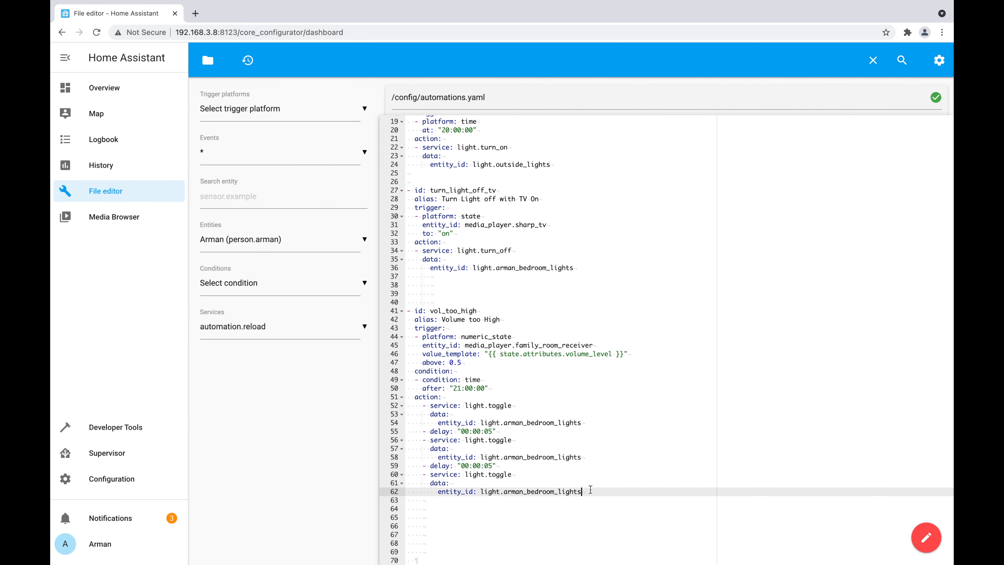
{"action": "left_click_drag", "start_coordinate": [590, 490], "coordinate": [467, 405]}
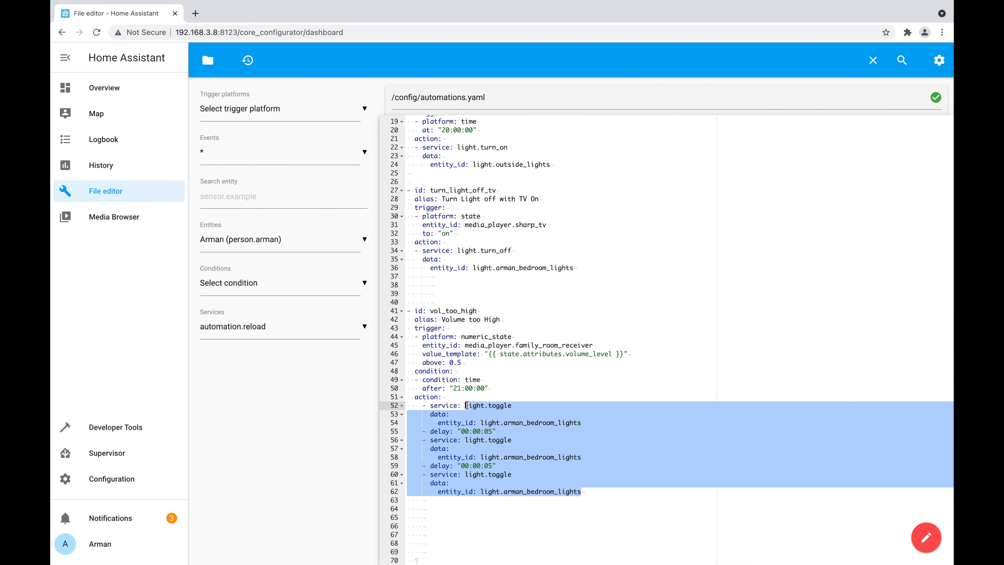
{"action": "key", "text": "BackSpace"}
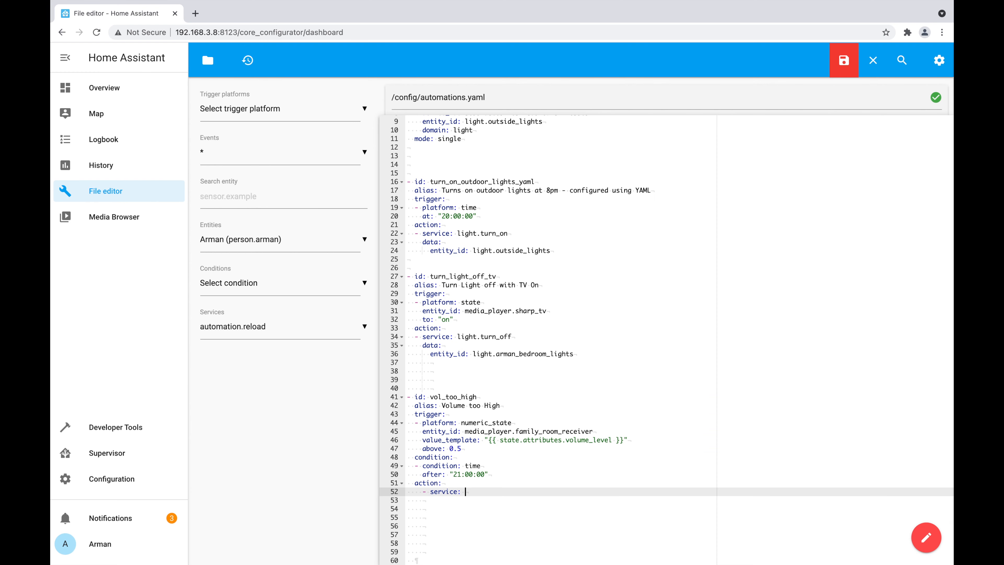
{"action": "type", "text": "script.flash_lights_three"}
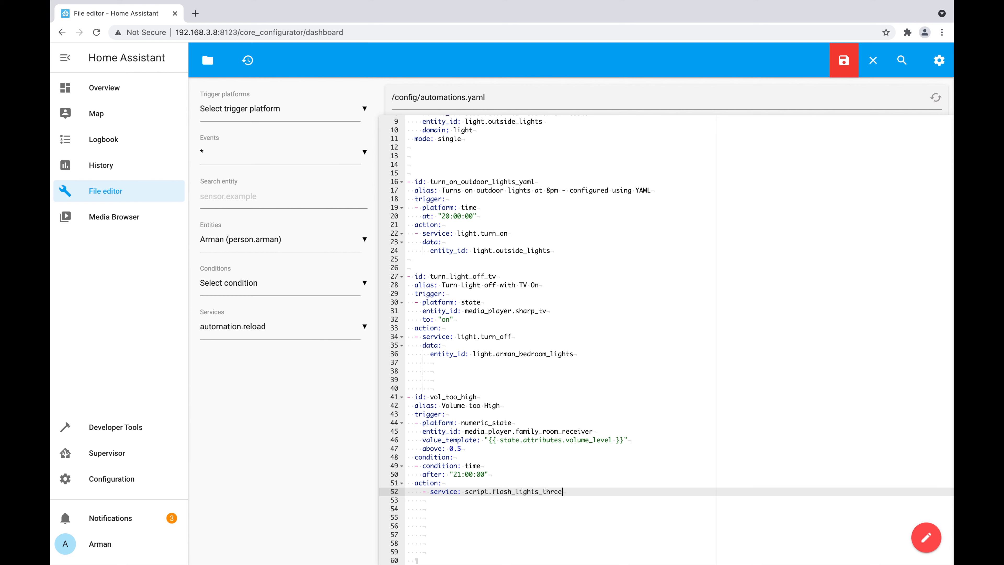
{"action": "type", "text": "_times"}
{"action": "left_click", "coordinate": [839, 57]}
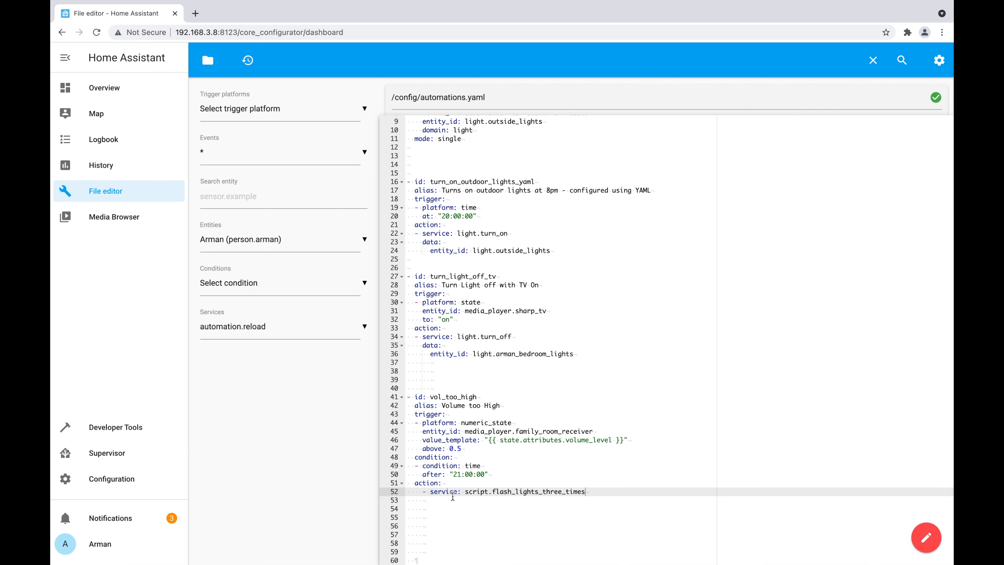
Reload the automations' YAML configuration from the Server Controls page.
{"action": "left_click", "coordinate": [162, 470]}
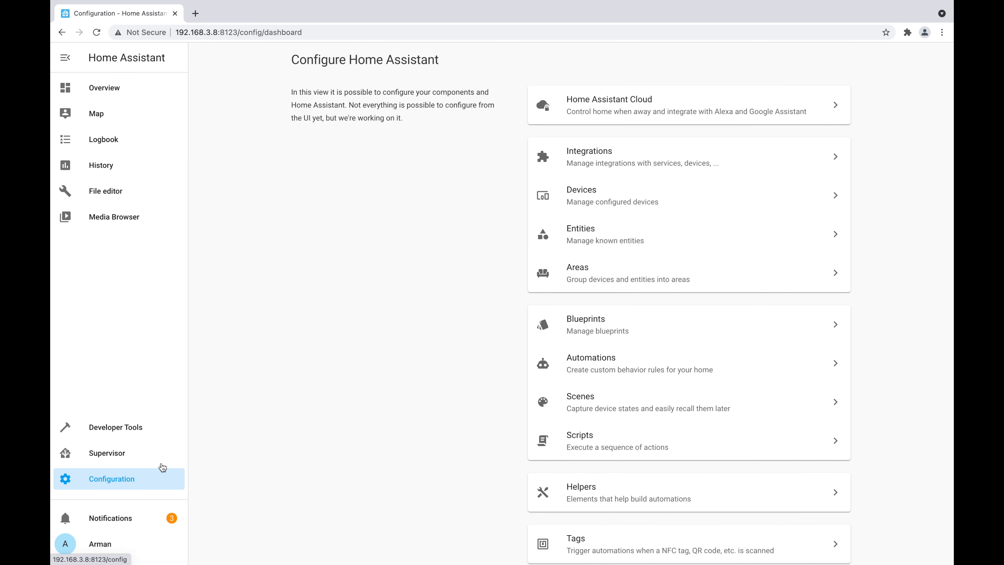
{"action": "scroll", "coordinate": [713, 442], "scroll_direction": "down", "scroll_amount": 3}
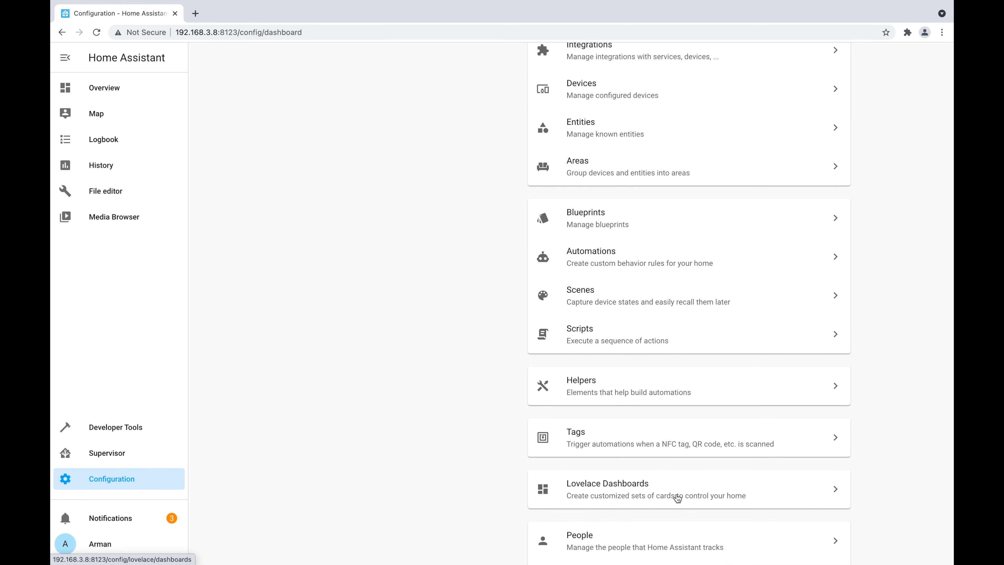
{"action": "scroll", "coordinate": [674, 455], "scroll_direction": "down", "scroll_amount": 8}
{"action": "left_click", "coordinate": [634, 412]}
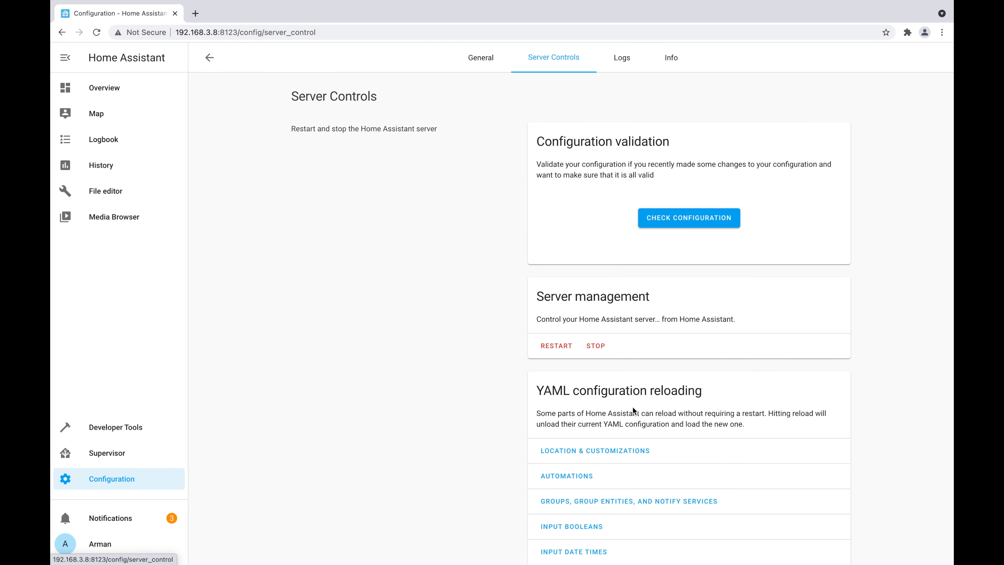
{"action": "scroll", "coordinate": [578, 392], "scroll_direction": "down", "scroll_amount": 3}
{"action": "left_click", "coordinate": [577, 376]}
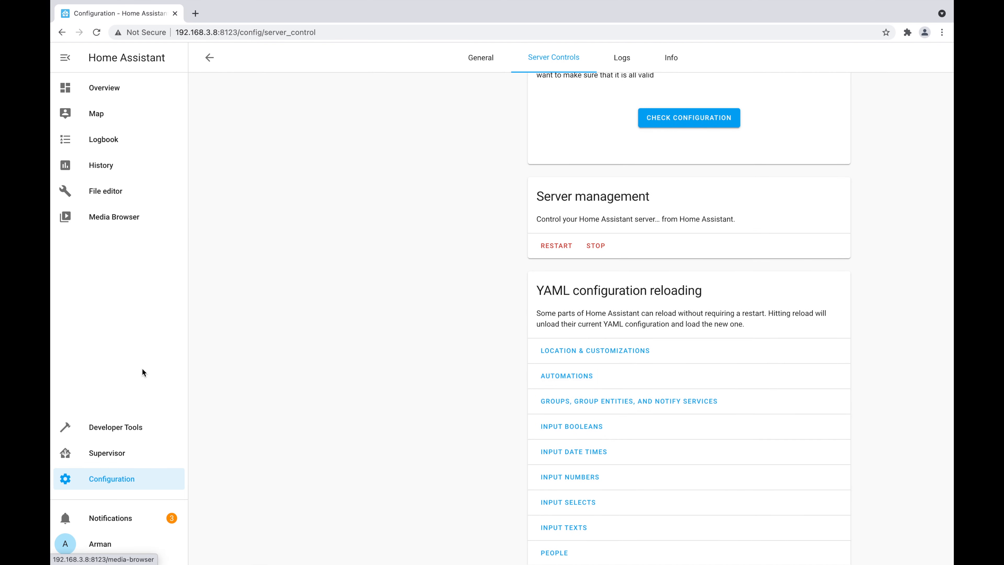
Filter the Developer Tools entity states by the owner's first name to list the bedroom lights entity.
{"action": "left_click", "coordinate": [130, 426]}
{"action": "left_click", "coordinate": [293, 343]}
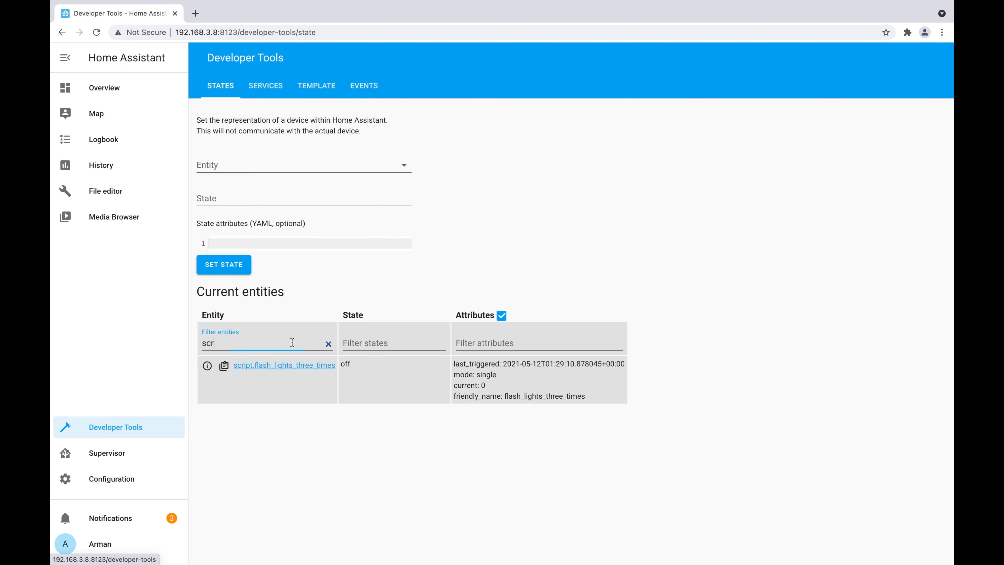
{"action": "key", "text": "ctrl+a"}
{"action": "type", "text": "arman"}
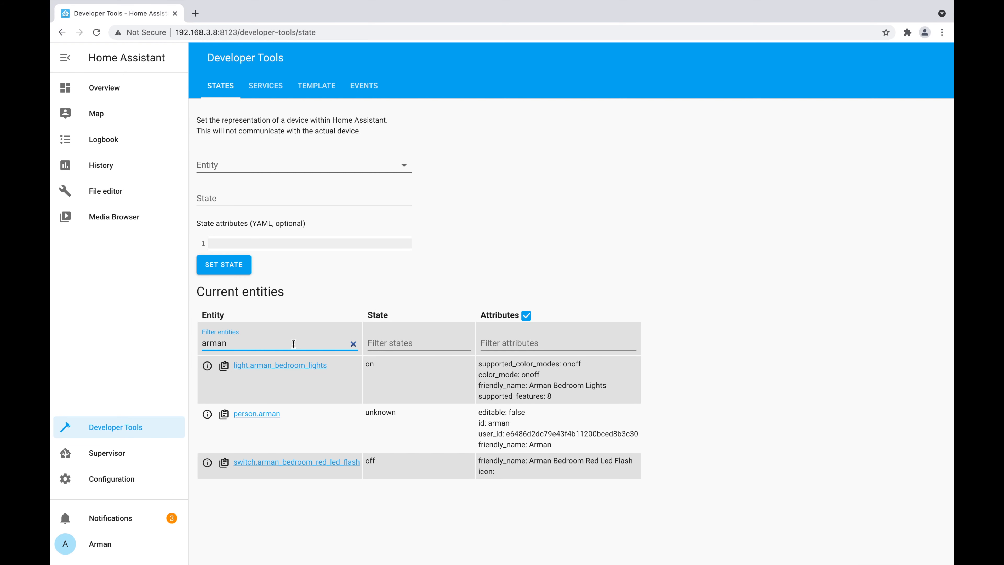